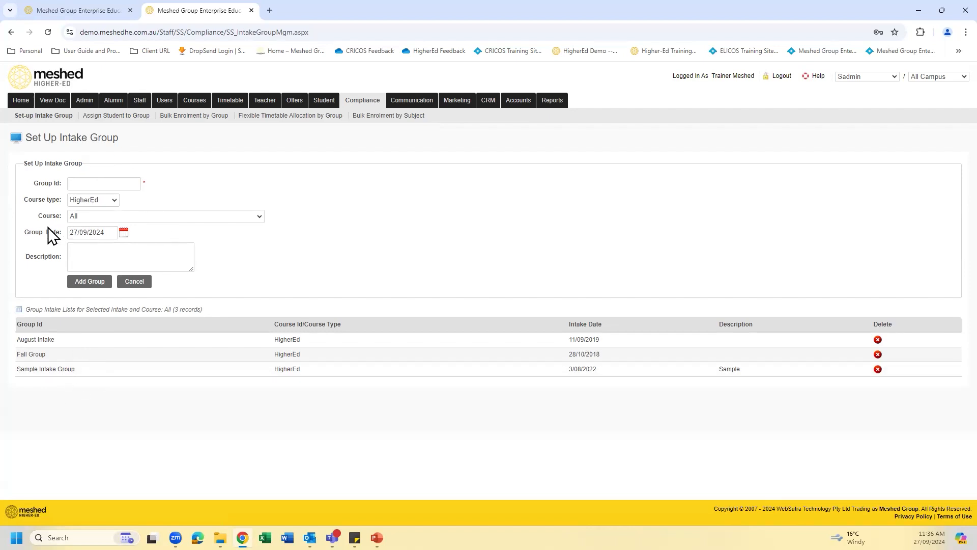
- List the existing HigherEd intake groups for the course MG001 : Bachelor of Hospitality Management on the intake group setup page
click(259, 216)
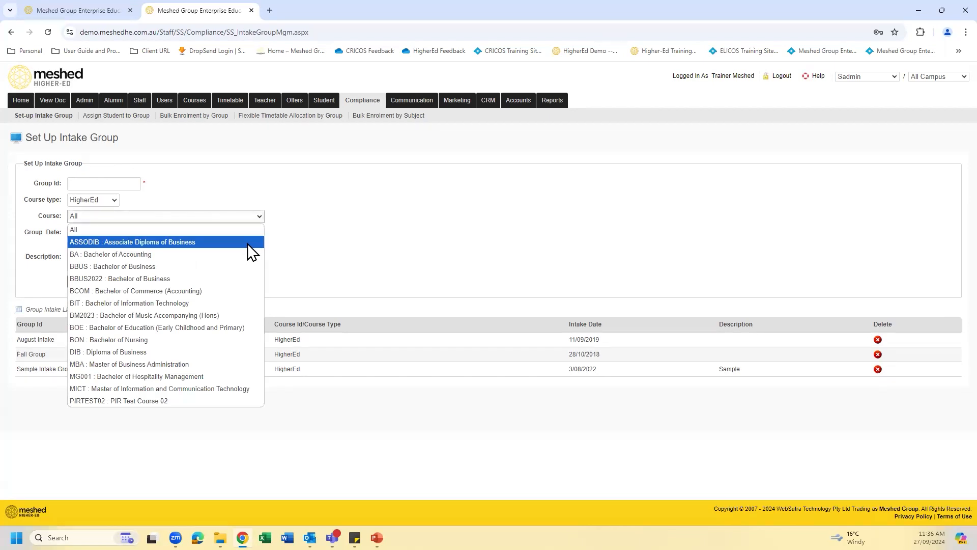
click(306, 224)
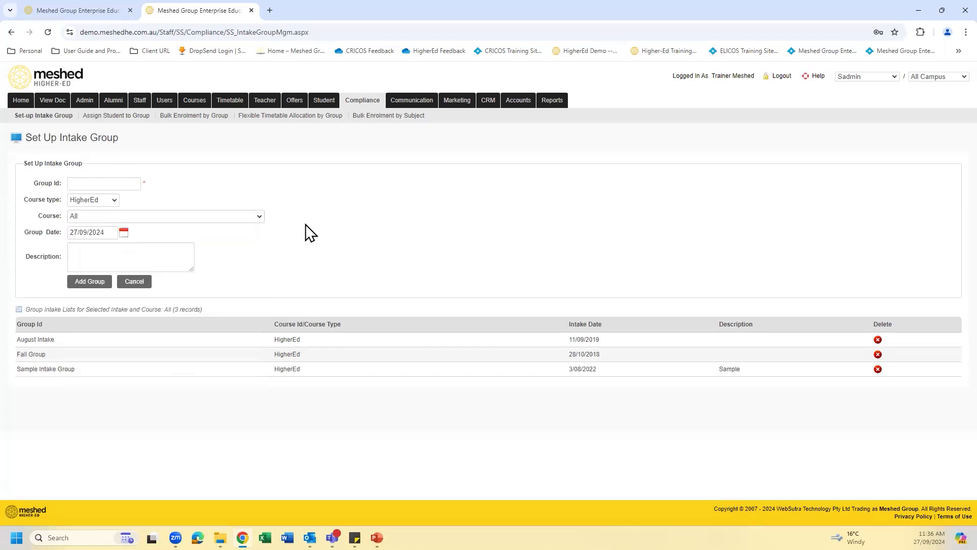
click(260, 216)
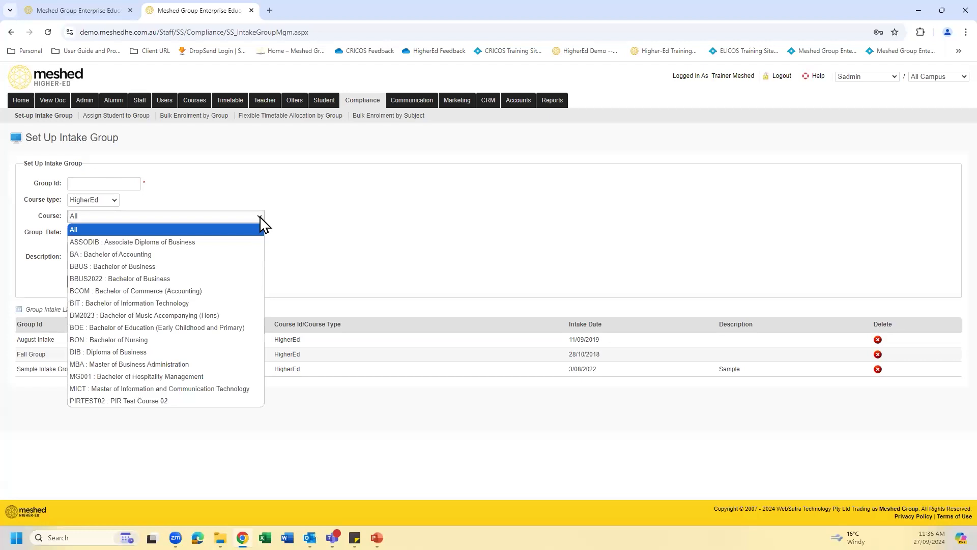
click(242, 377)
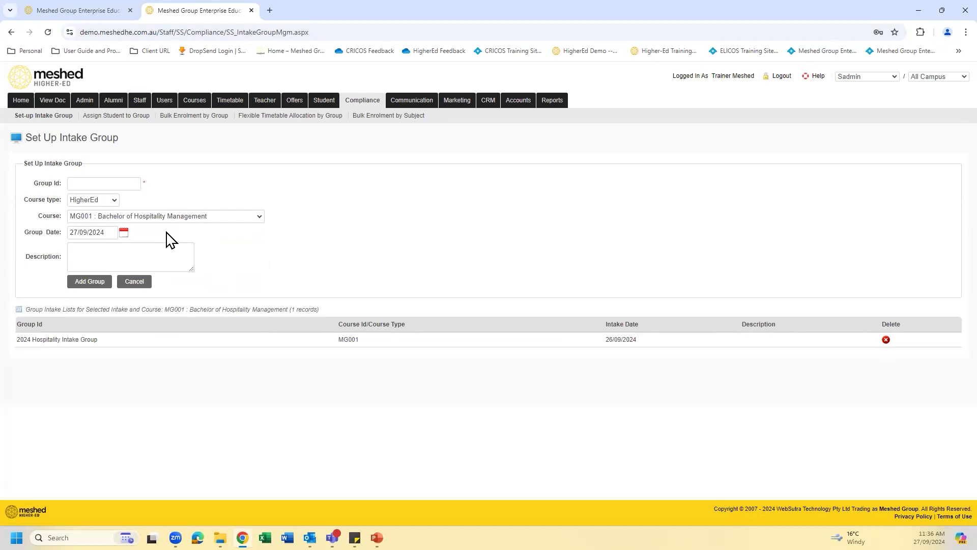
click(119, 182)
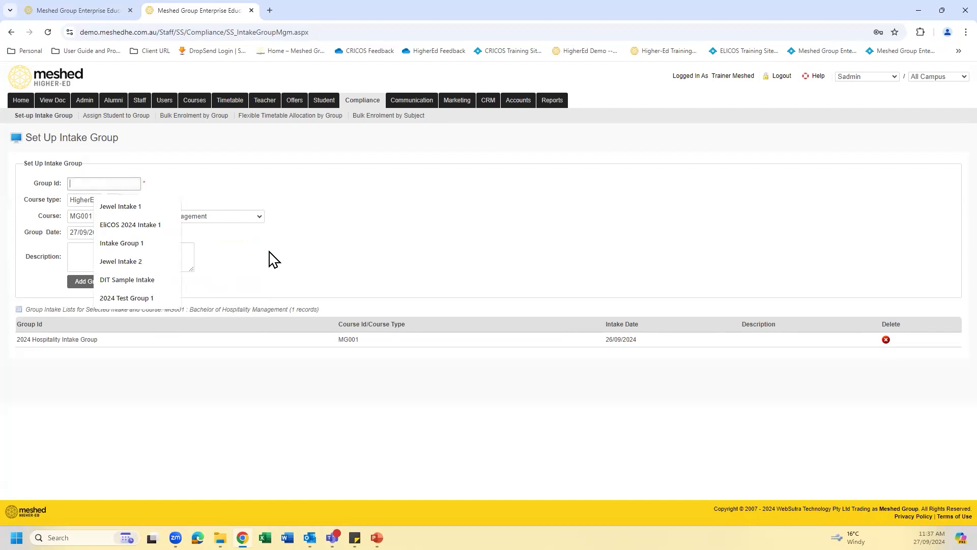
click(264, 254)
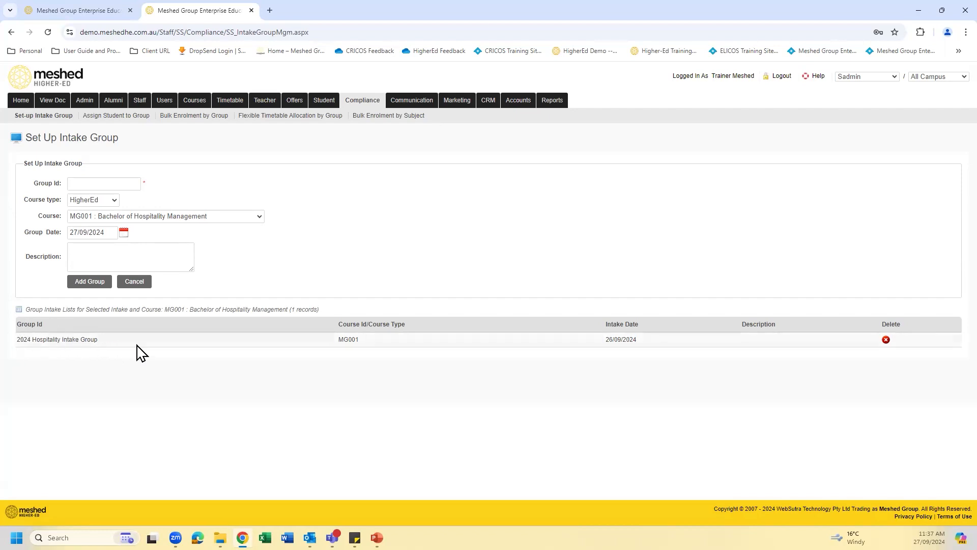
click(121, 184)
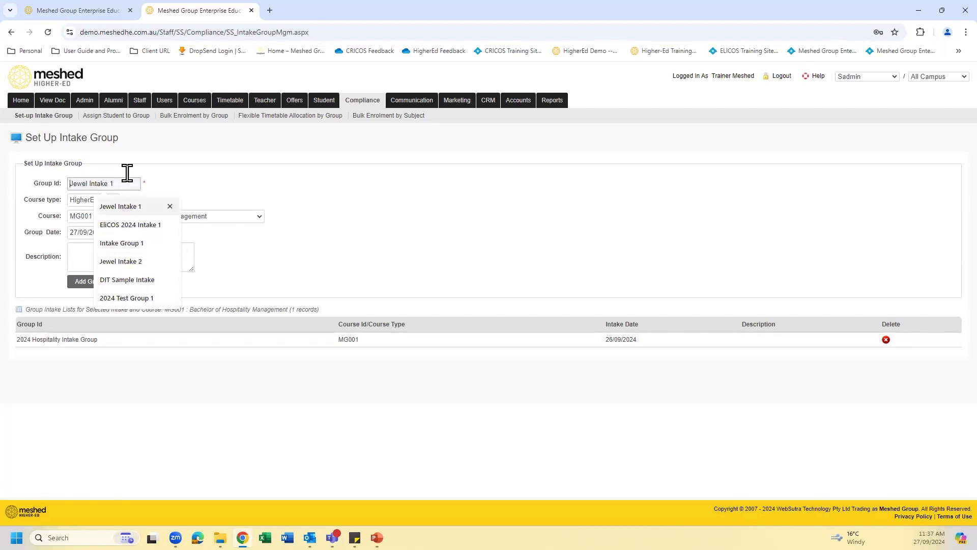
click(203, 183)
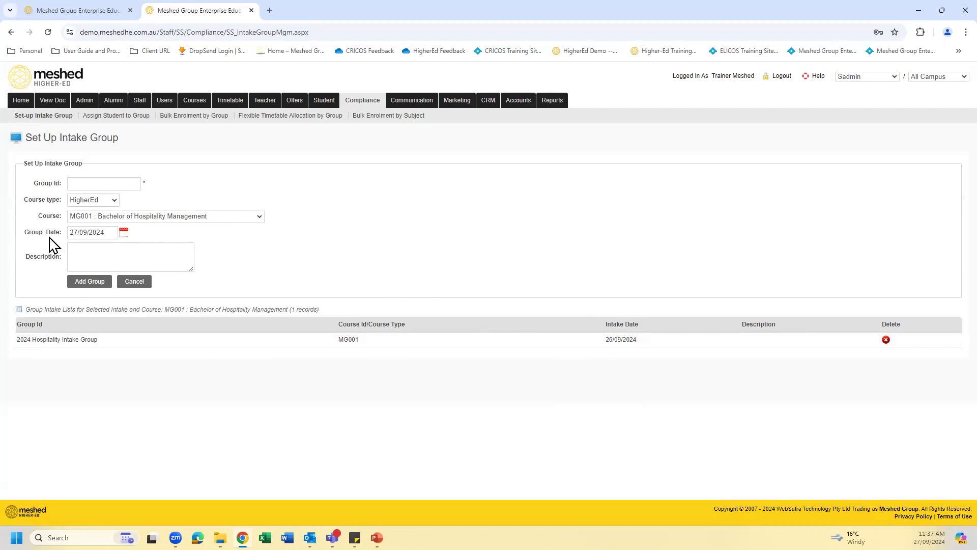
click(103, 253)
- Go to the Assign Student to Group page and list the students not assigned to the 2024 Hospitality Intake Group
click(124, 120)
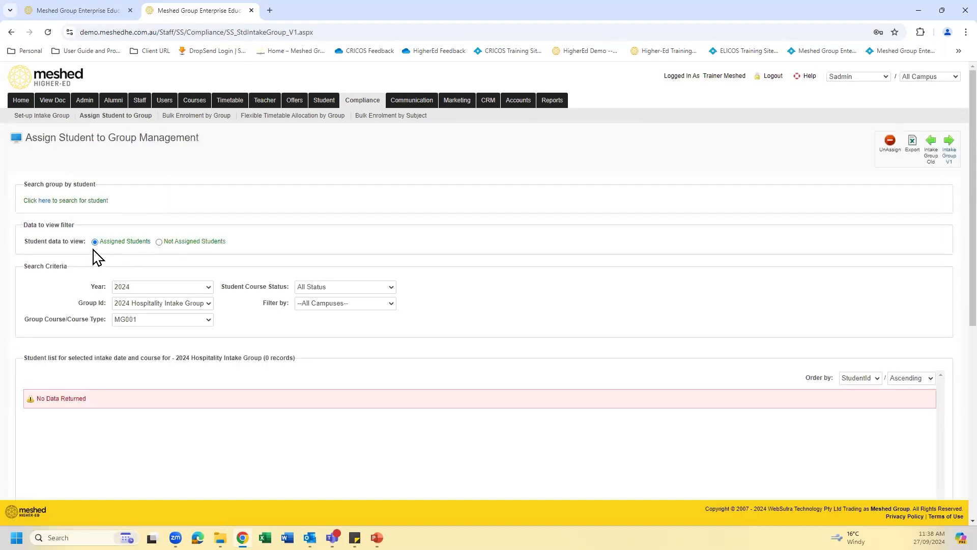
click(158, 241)
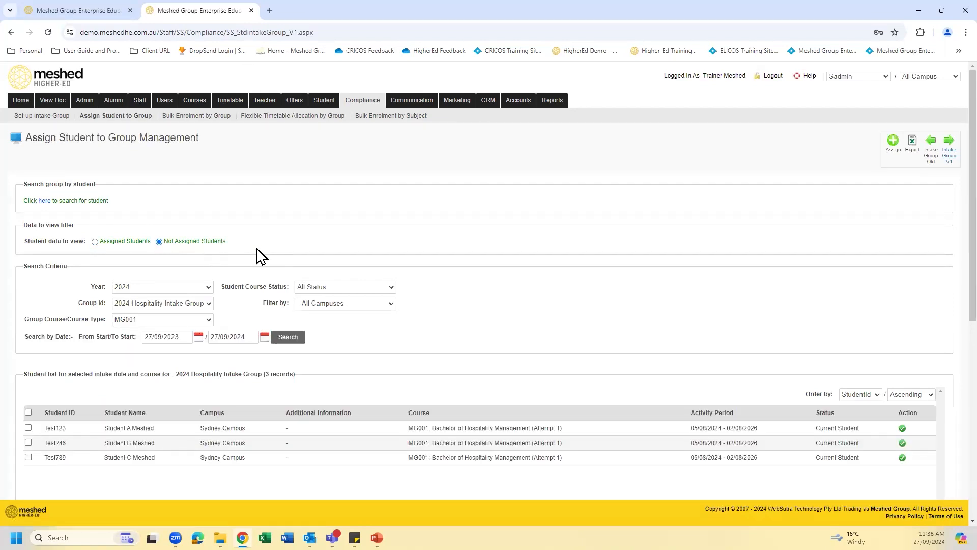
scroll(214, 234, down, 1)
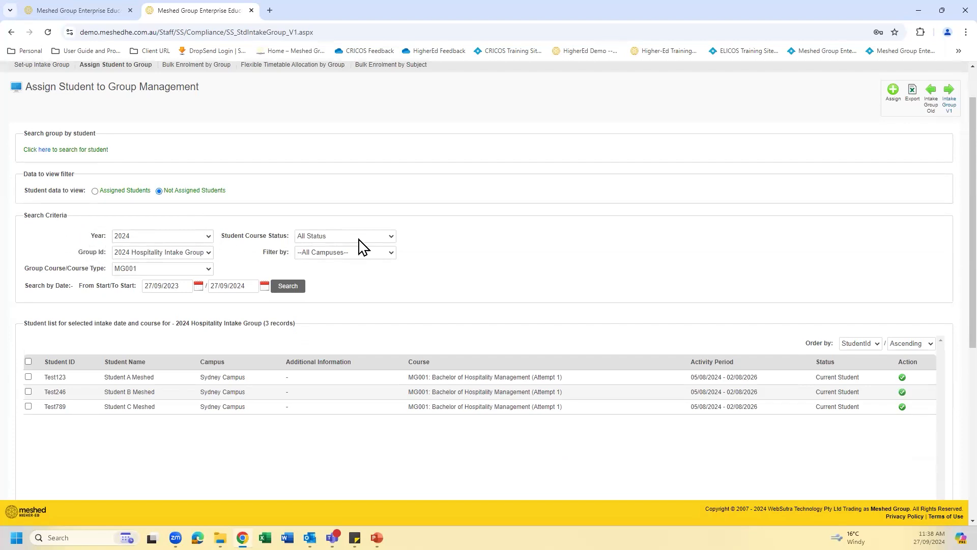
- Examine the course status, group and campus filter options for the unassigned students, keeping All Status and All Campuses
click(392, 236)
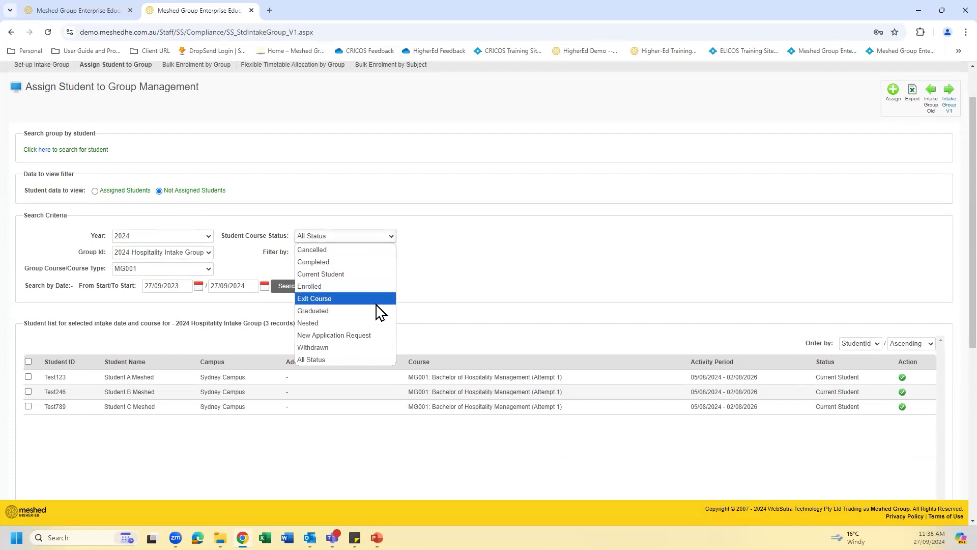
click(365, 360)
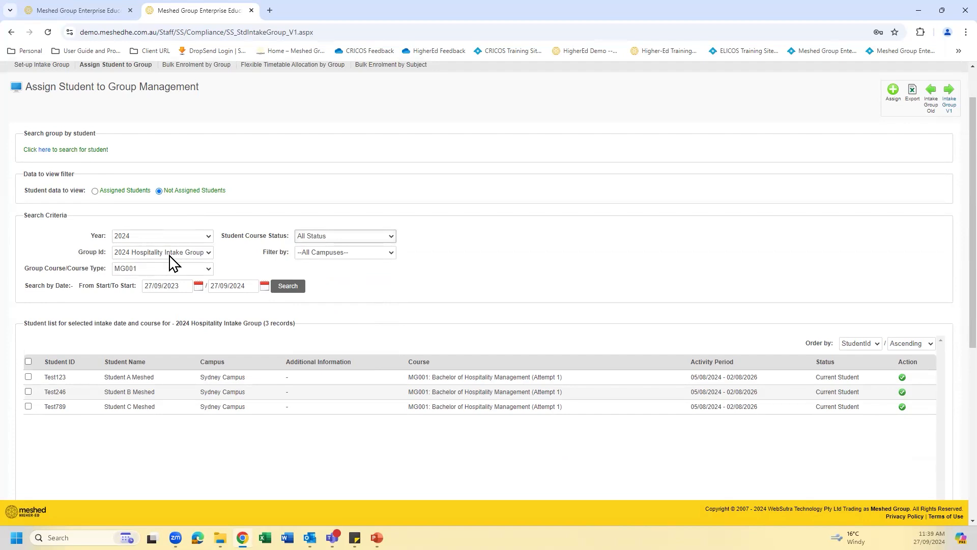
click(209, 252)
click(211, 265)
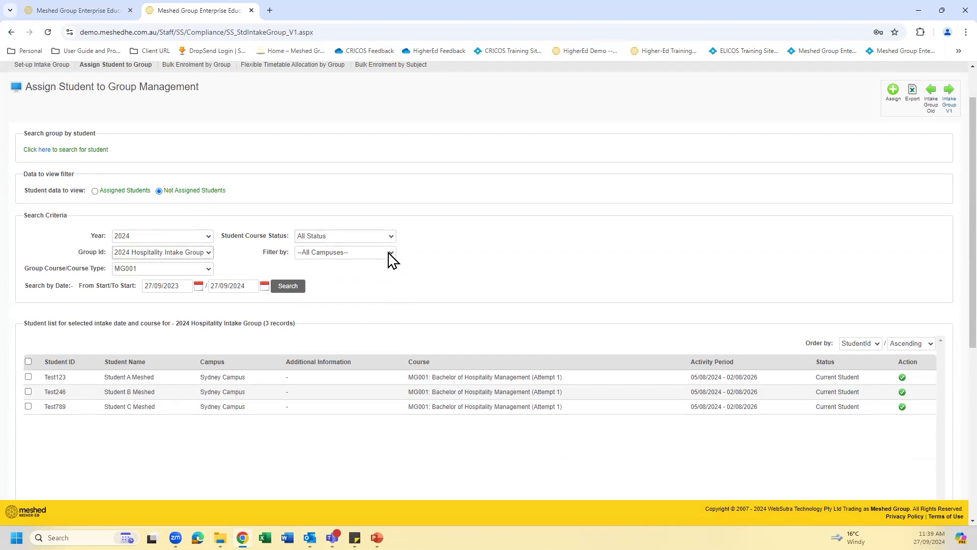
click(390, 252)
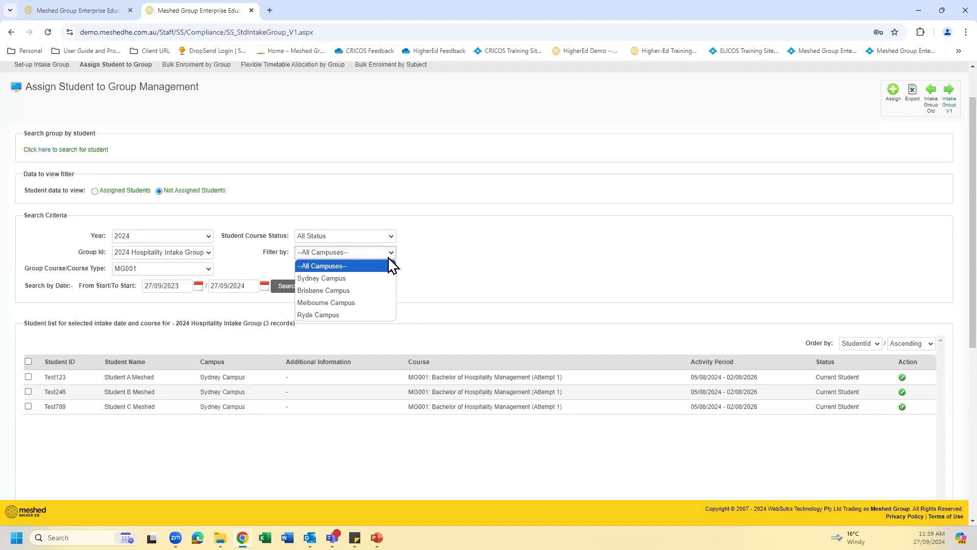
click(430, 267)
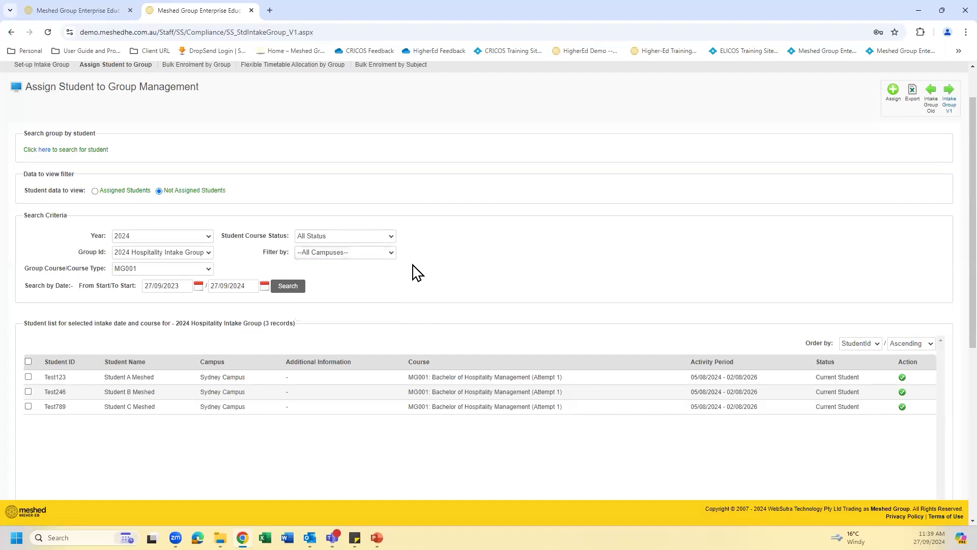
click(391, 253)
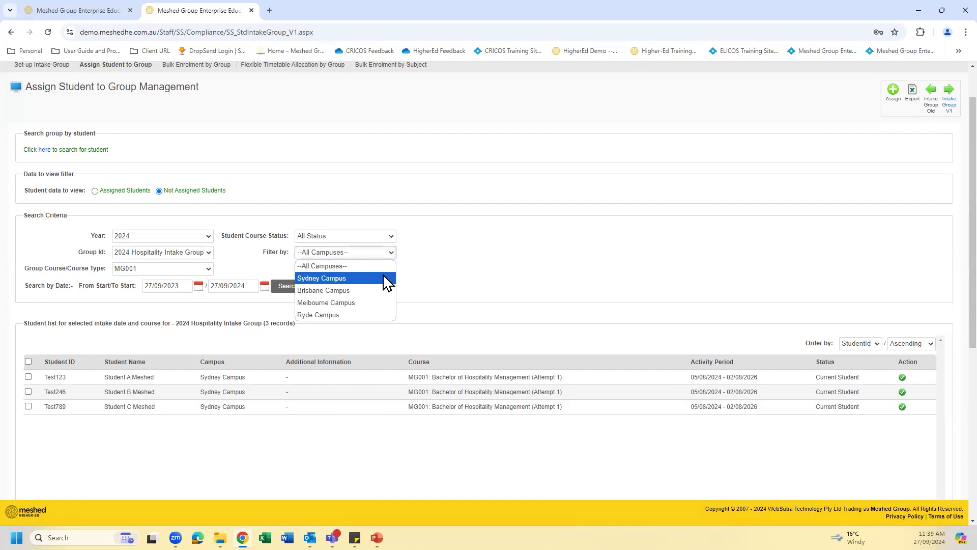
click(422, 270)
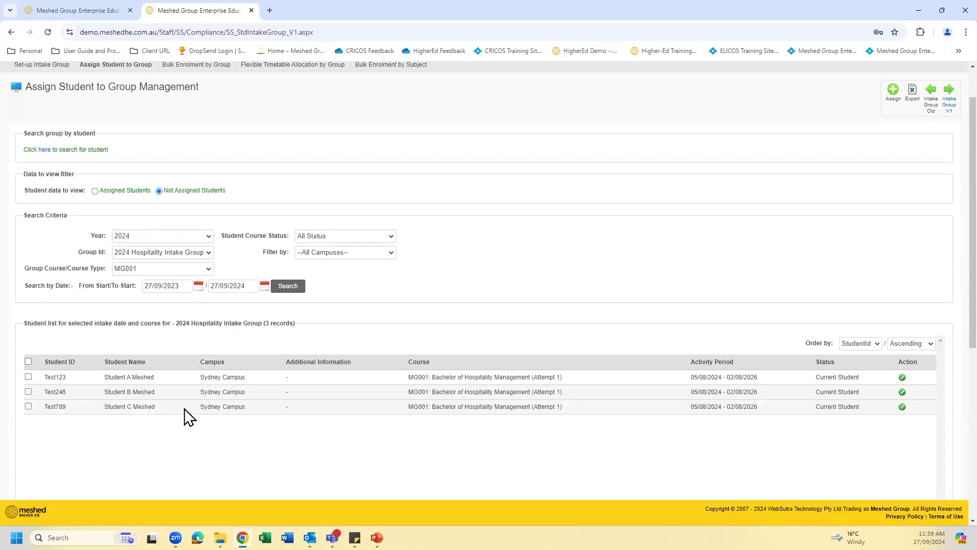
click(28, 361)
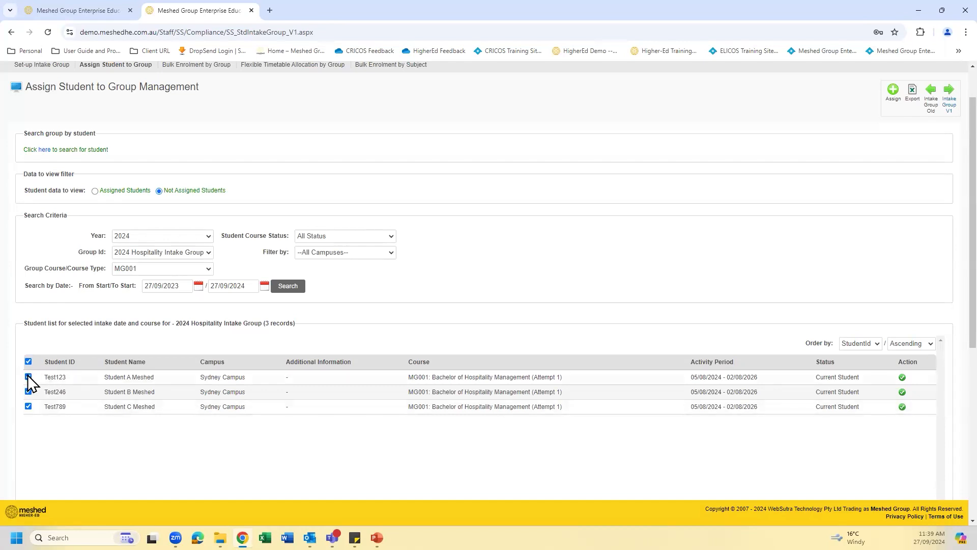
click(29, 361)
click(28, 361)
click(28, 361)
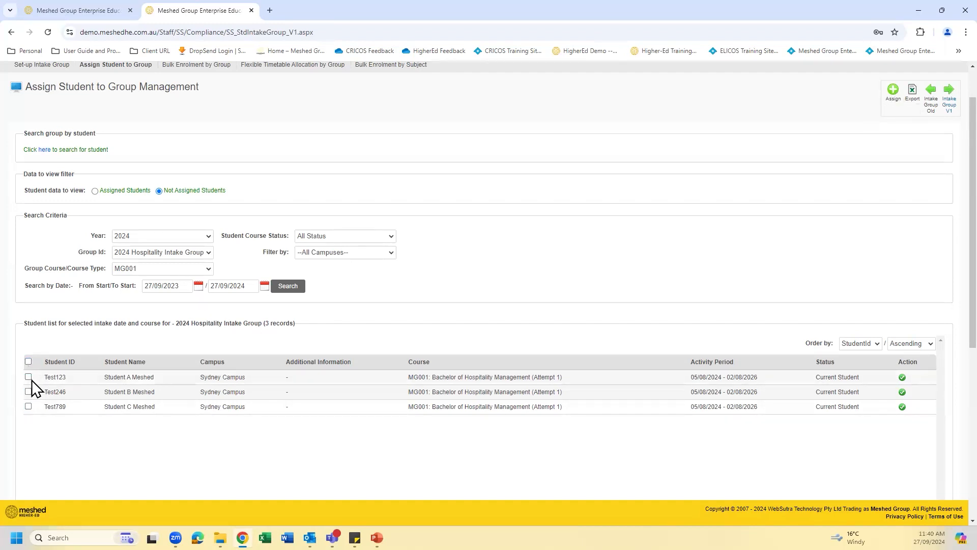
- Select all the listed students and assign them to the 2024 Hospitality Intake Group
click(28, 376)
click(28, 406)
click(29, 360)
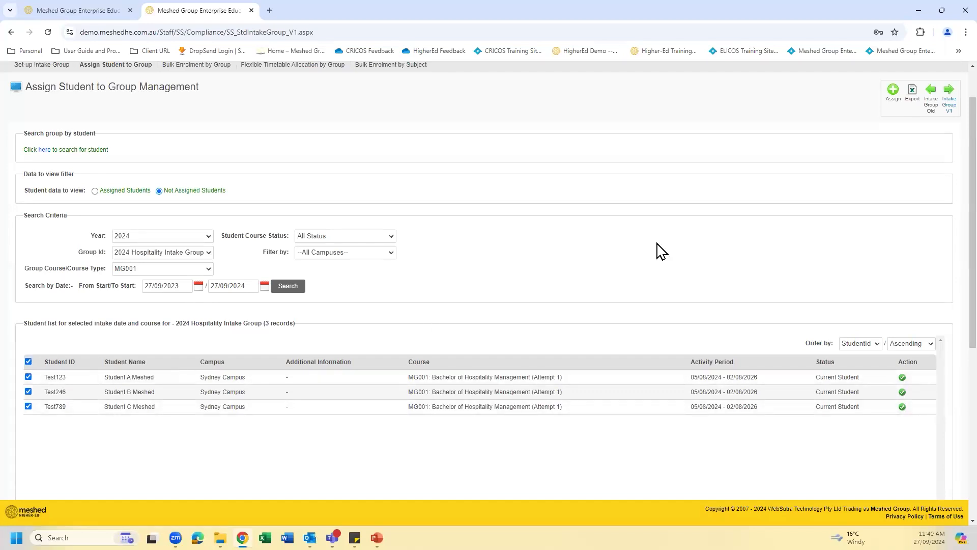
click(893, 93)
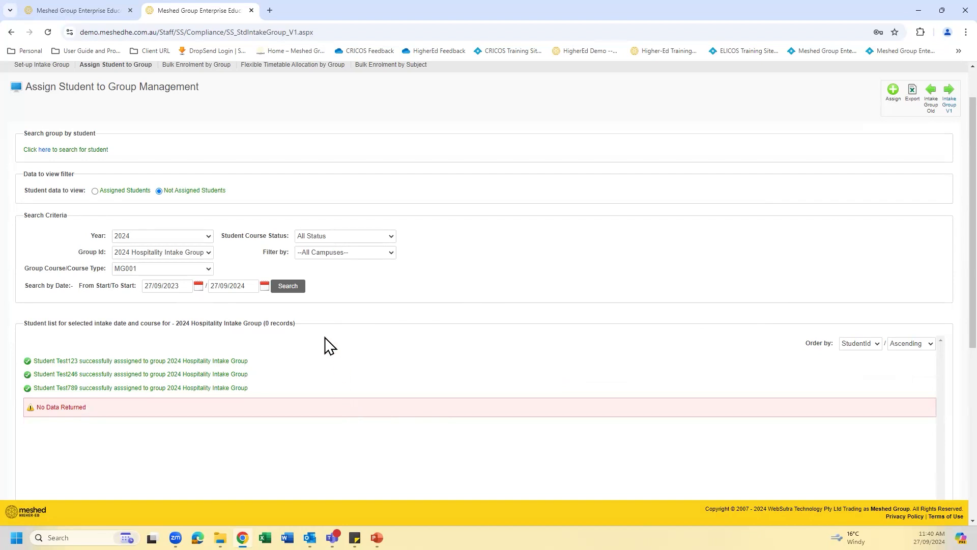
- Go to Bulk Enrolment by Group and load the students of the course MG001 : Bachelor of Hospitality Management
scroll(356, 198, up, 1)
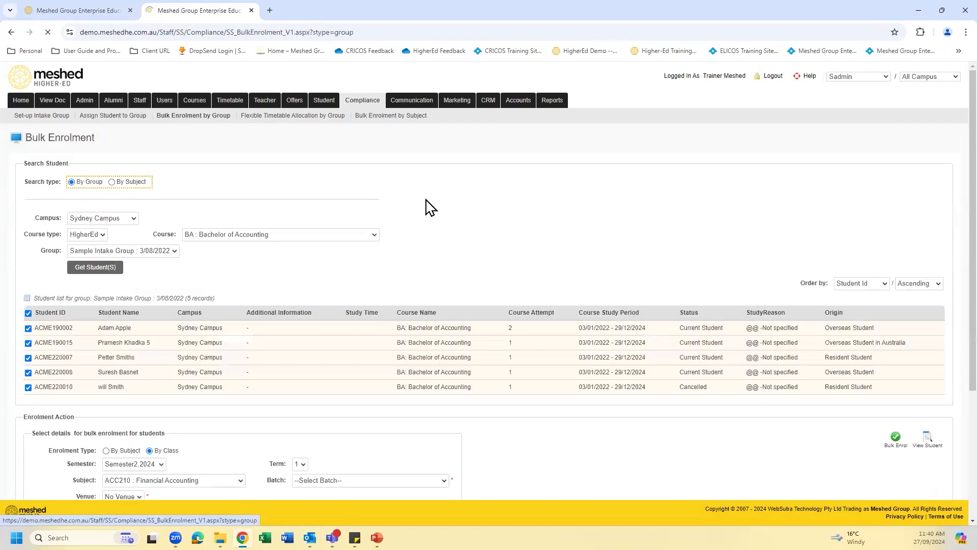
scroll(148, 167, down, 1)
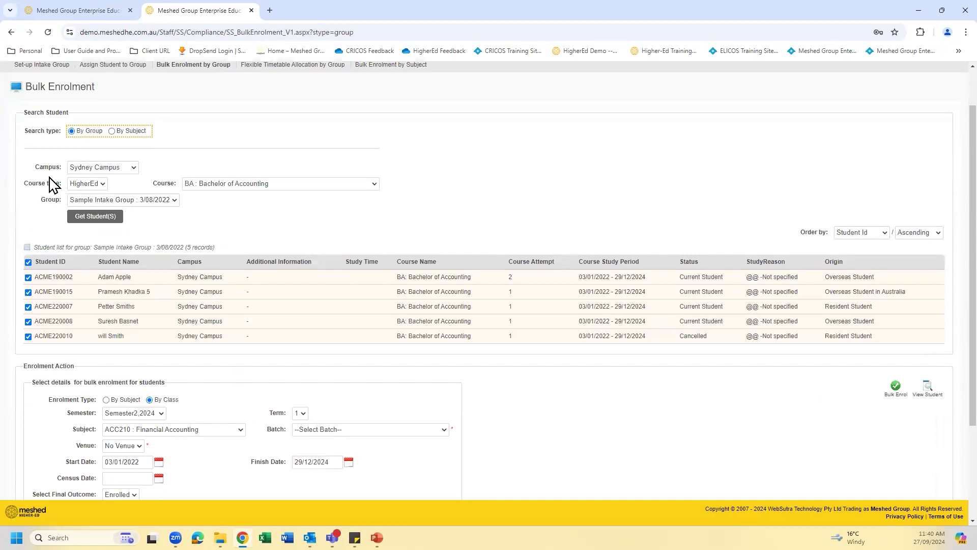
click(373, 185)
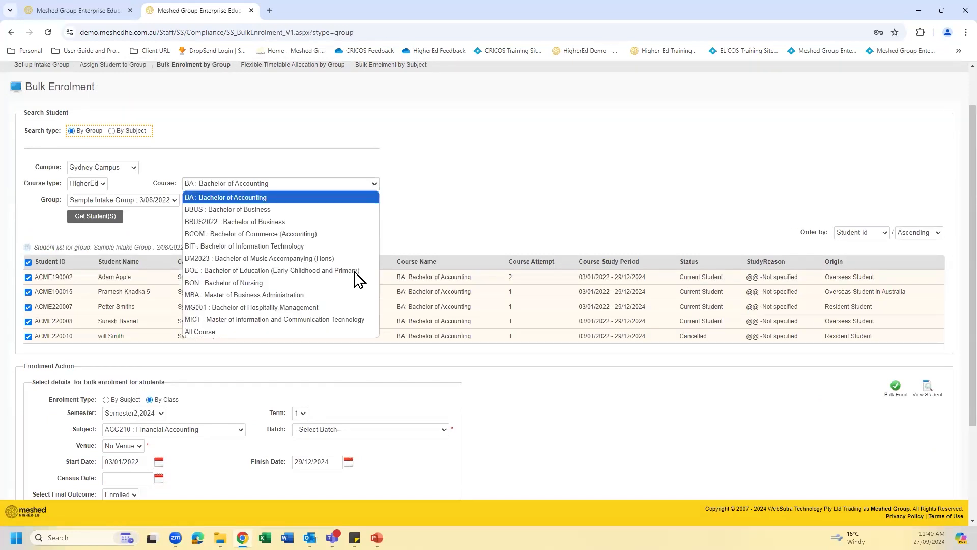
click(351, 306)
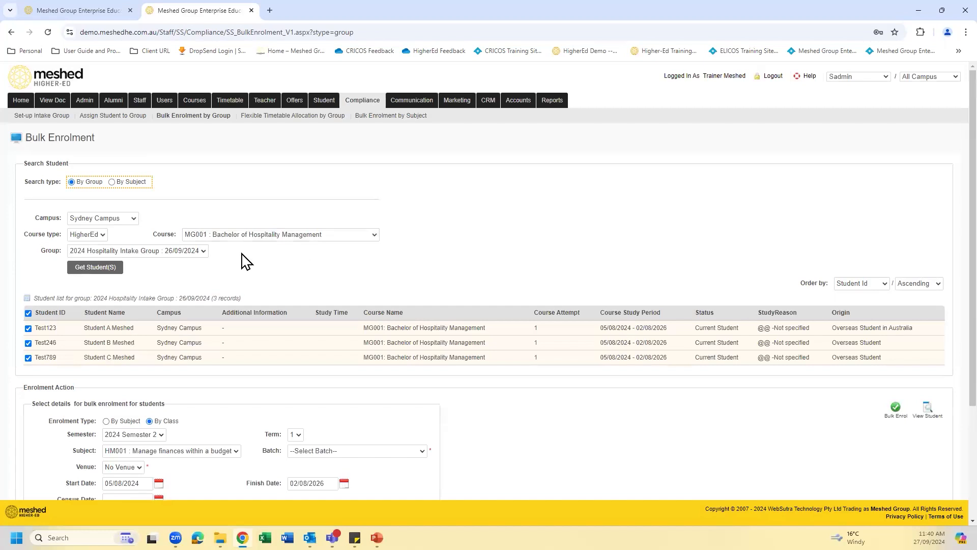
- Set the class enrolment to subject HM001 : Manage finances within a budget and batch Example Batch 1 (05/08/2024-17/11/2024), keeping the Sydney CBD Campus venue
scroll(370, 262, down, 1)
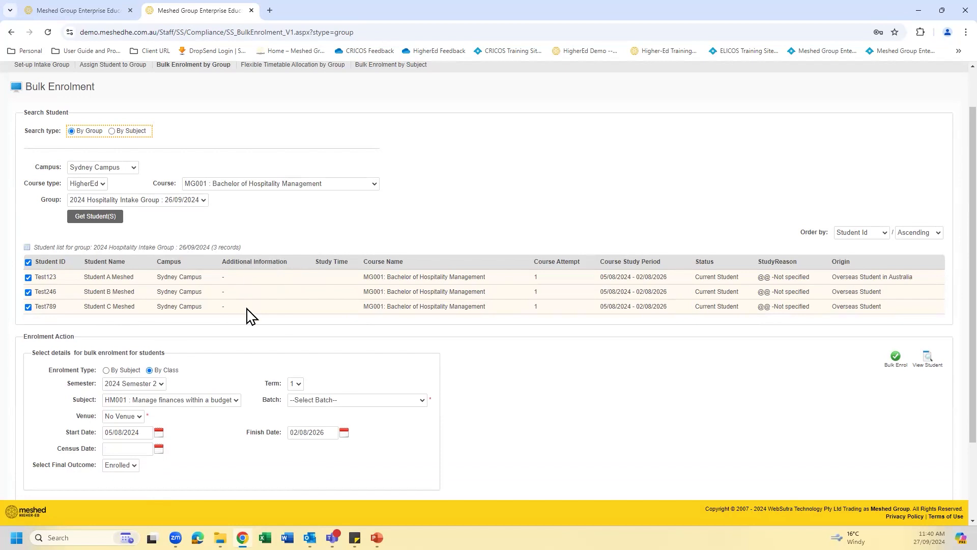
scroll(478, 231, down, 2)
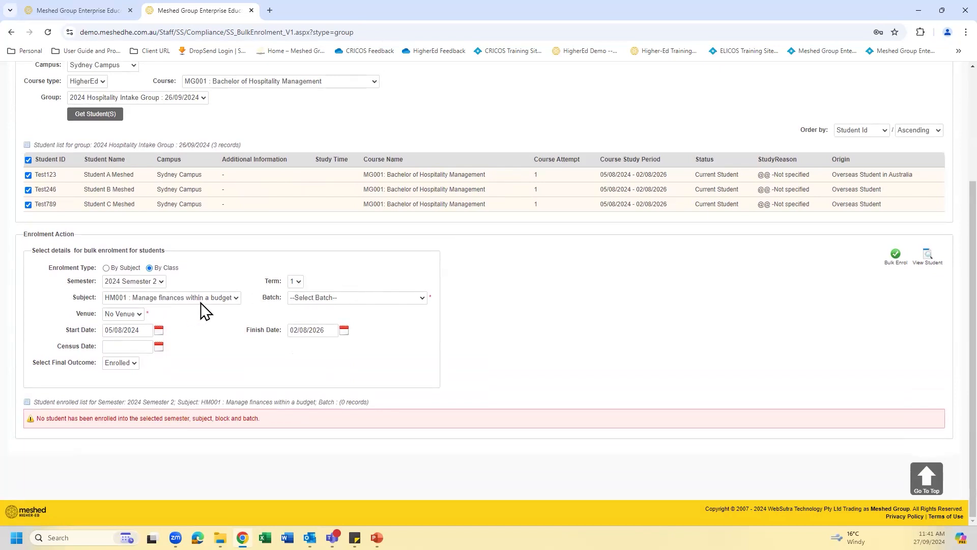
click(236, 300)
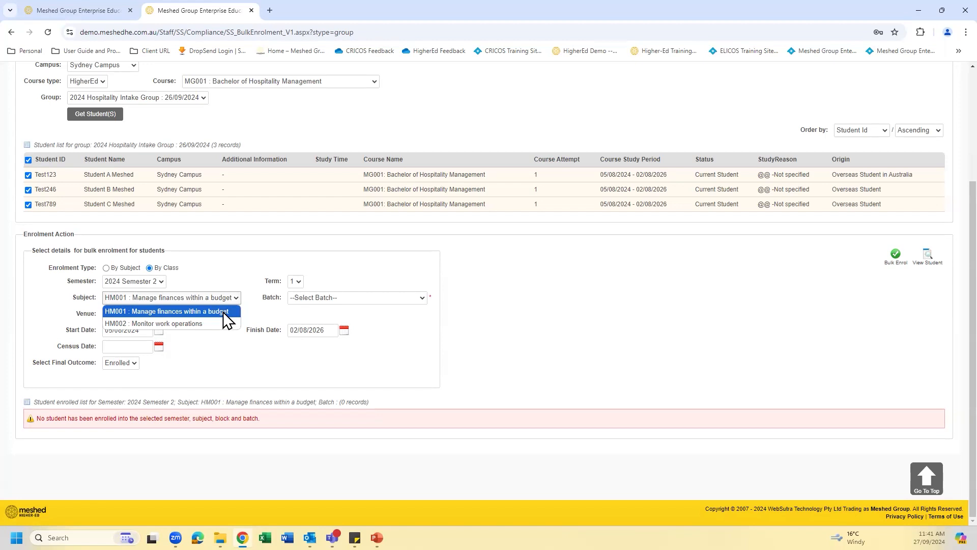
click(226, 311)
click(419, 299)
click(410, 325)
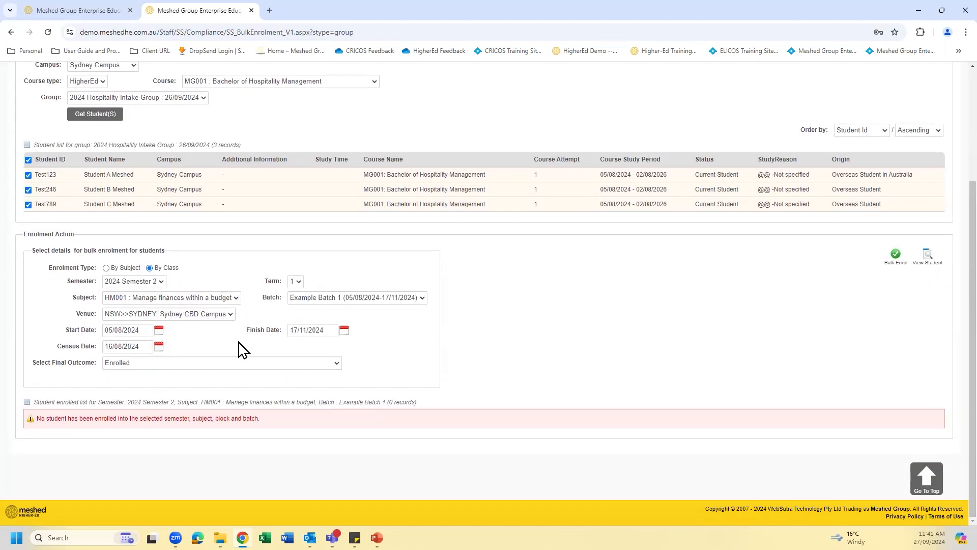
click(230, 313)
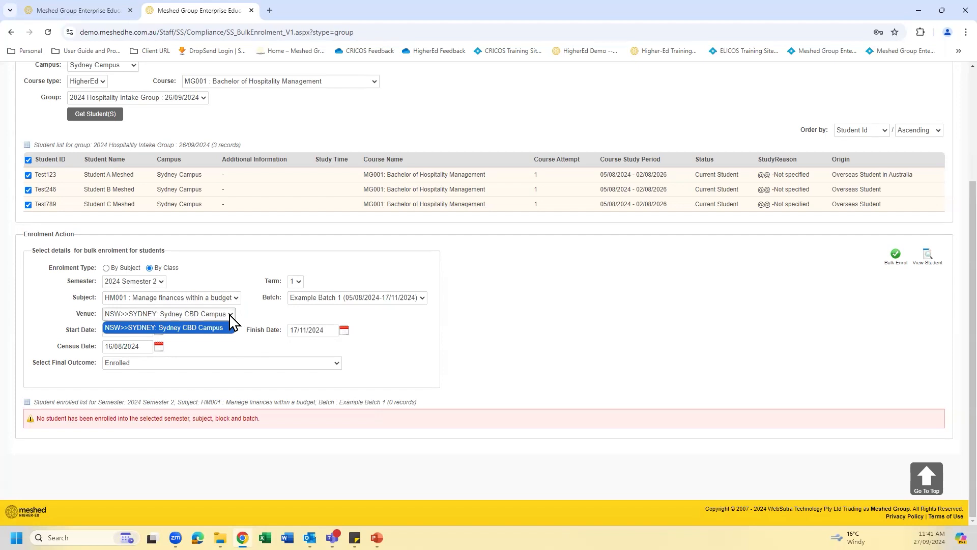
click(230, 315)
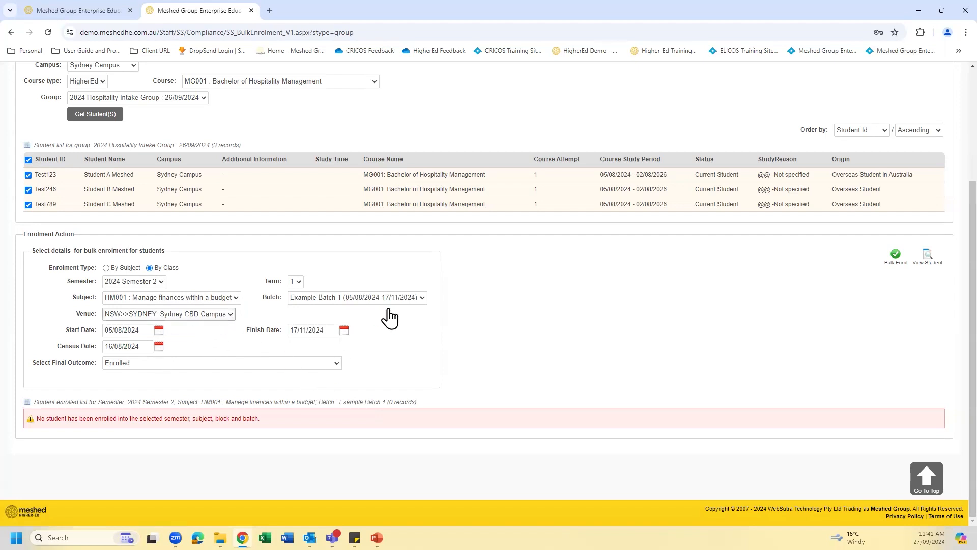
- Bulk enrol the selected hospitality students in the chosen class and review the enrolled student list
click(897, 253)
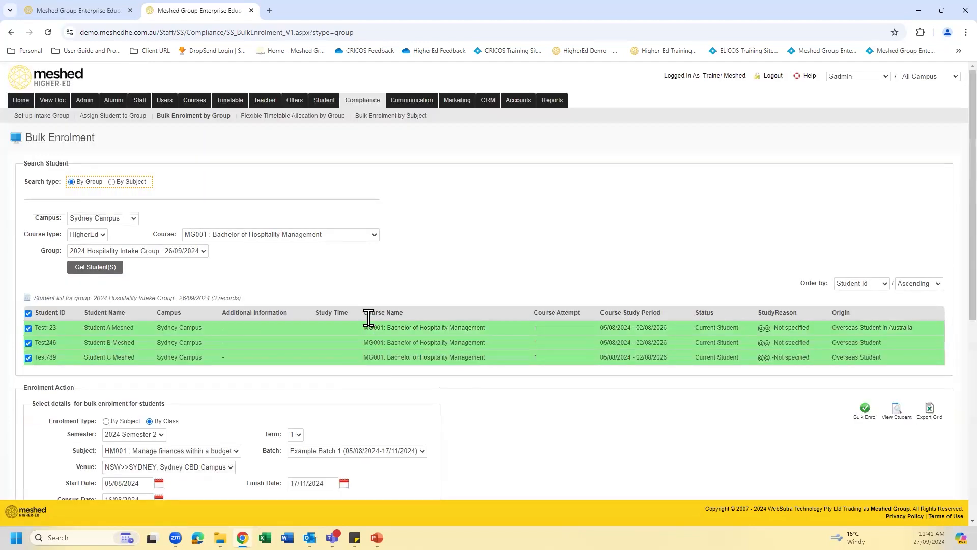
scroll(588, 336, down, 5)
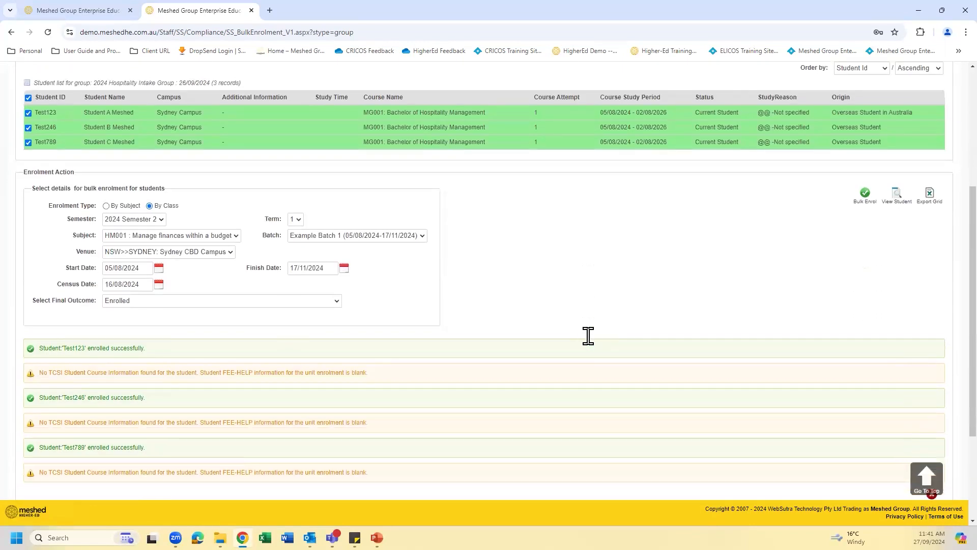
scroll(70, 423, down, 2)
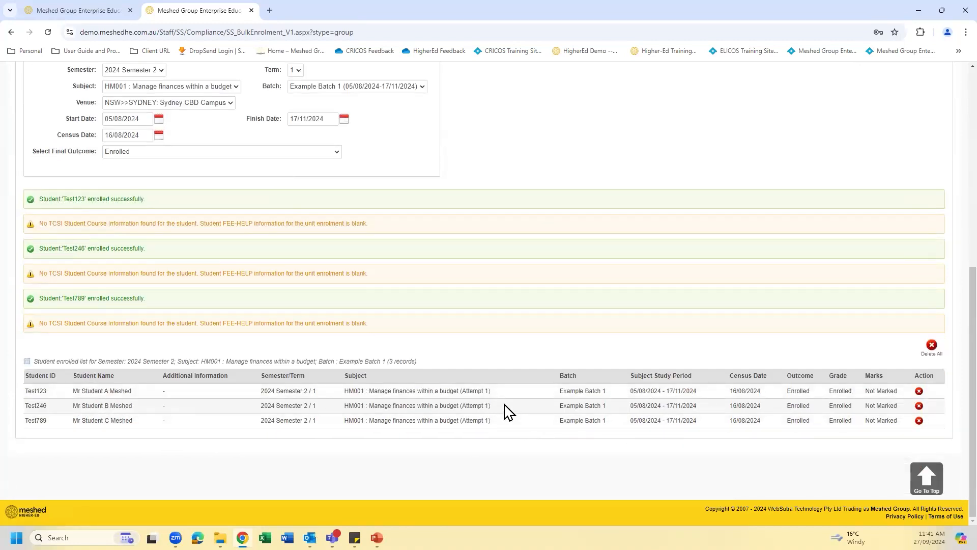
- Return to the open student profile, go to its subject enrolment page and check the enrolled subject list
scroll(569, 239, up, 2)
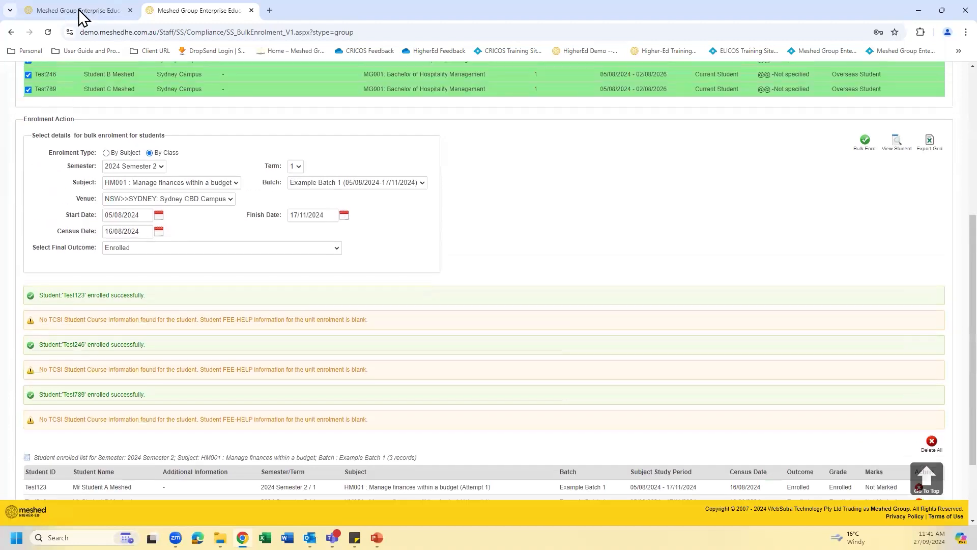
key(ctrl+Tab)
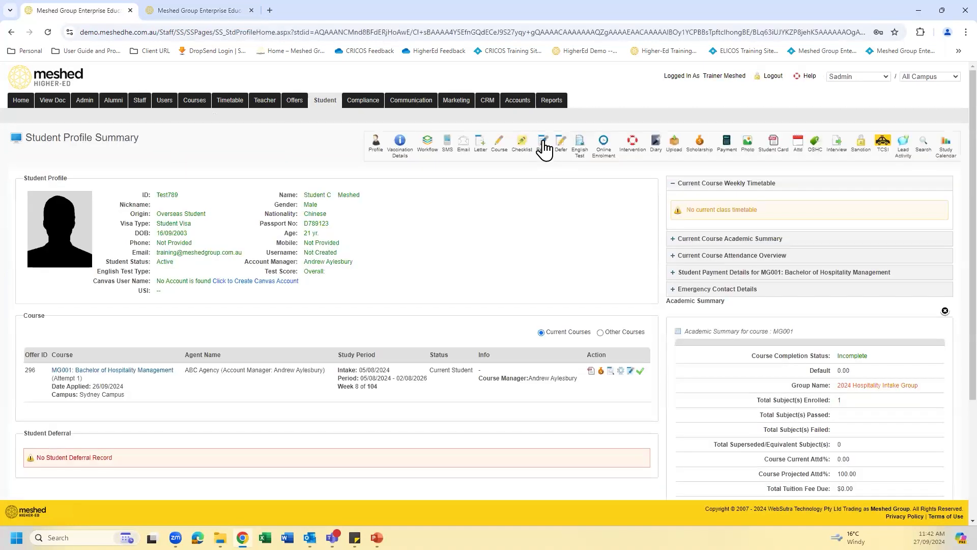
click(546, 141)
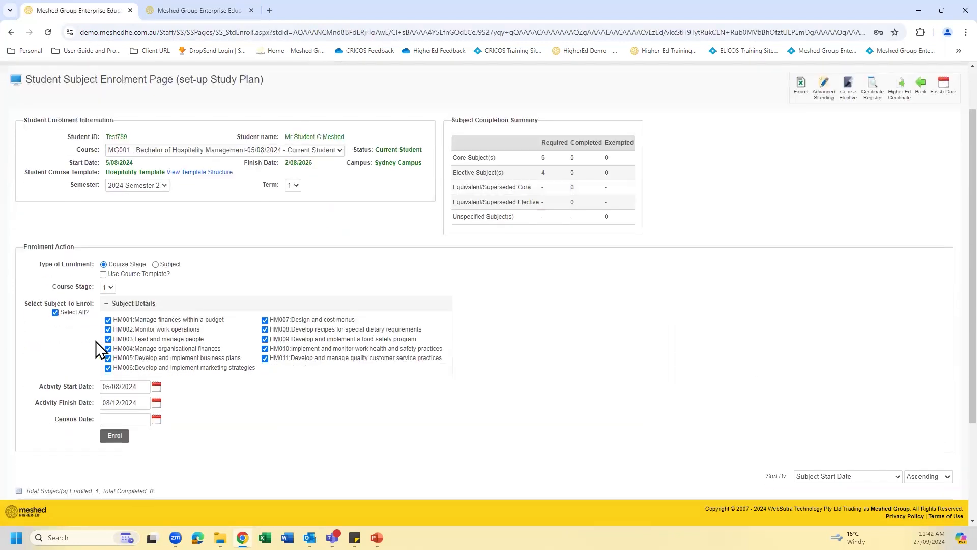
scroll(96, 341, down, 4)
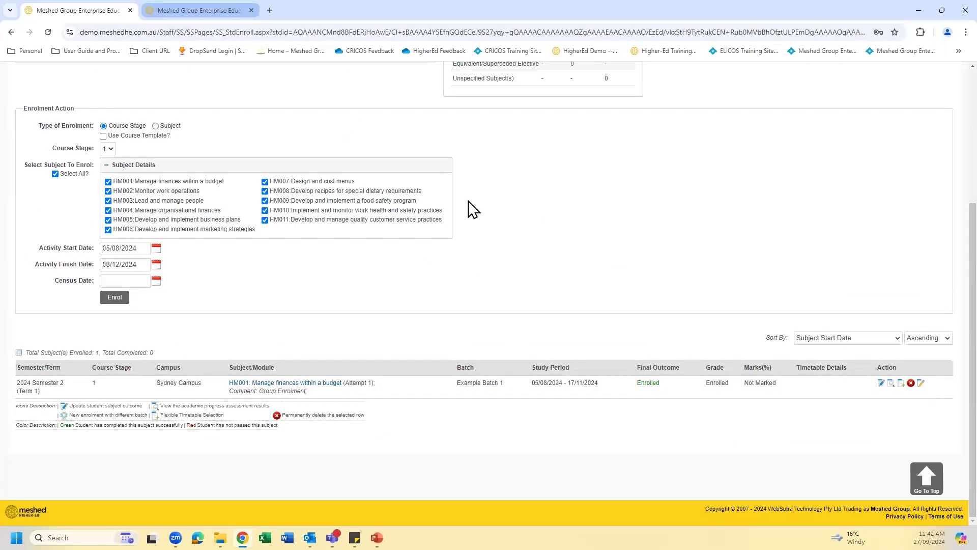
- Back on Bulk Enrolment, set the class enrolment to subject HM002 : Monitor work operations and batch Example Batch 2 (05/08/2024-17/11/2024)
key(ctrl+Tab)
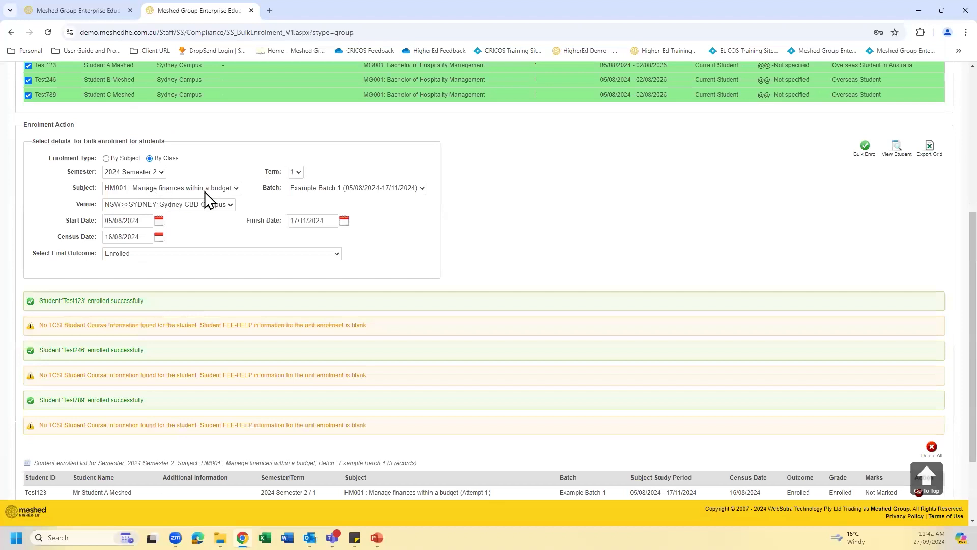
scroll(218, 191, up, 1)
scroll(254, 168, up, 2)
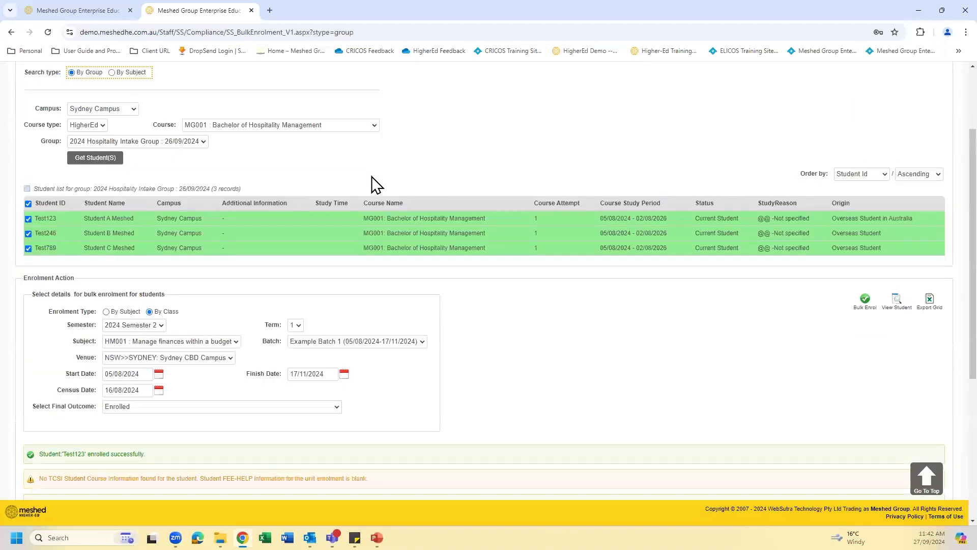
scroll(376, 187, up, 1)
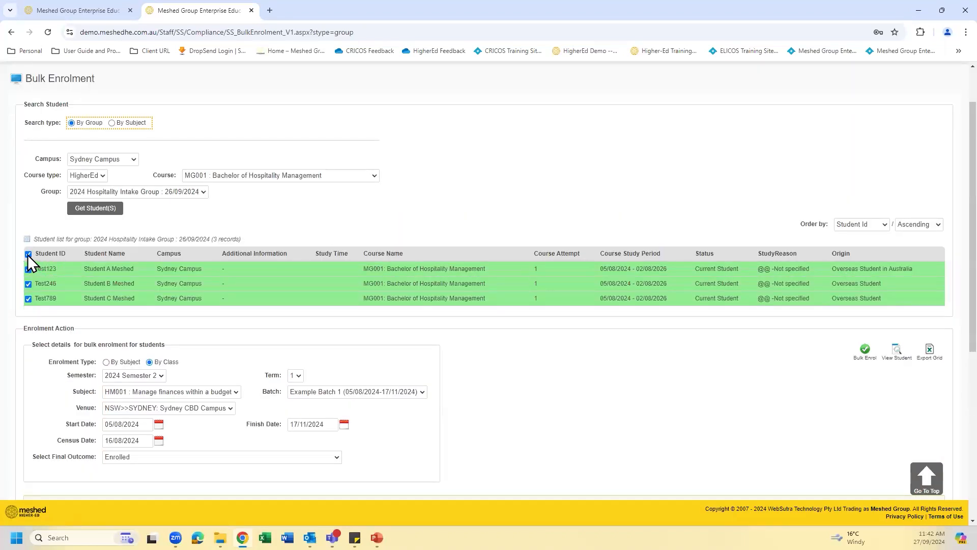
scroll(357, 280, down, 3)
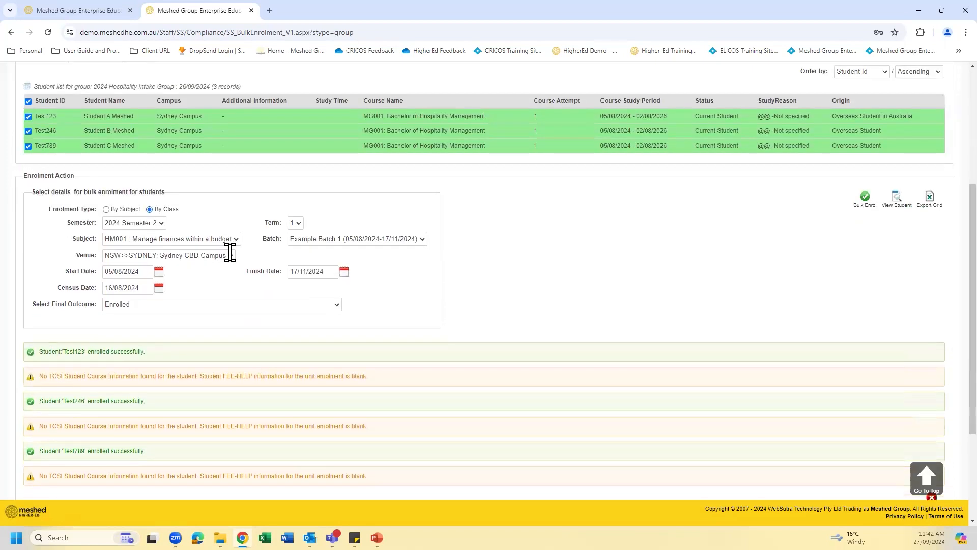
click(234, 238)
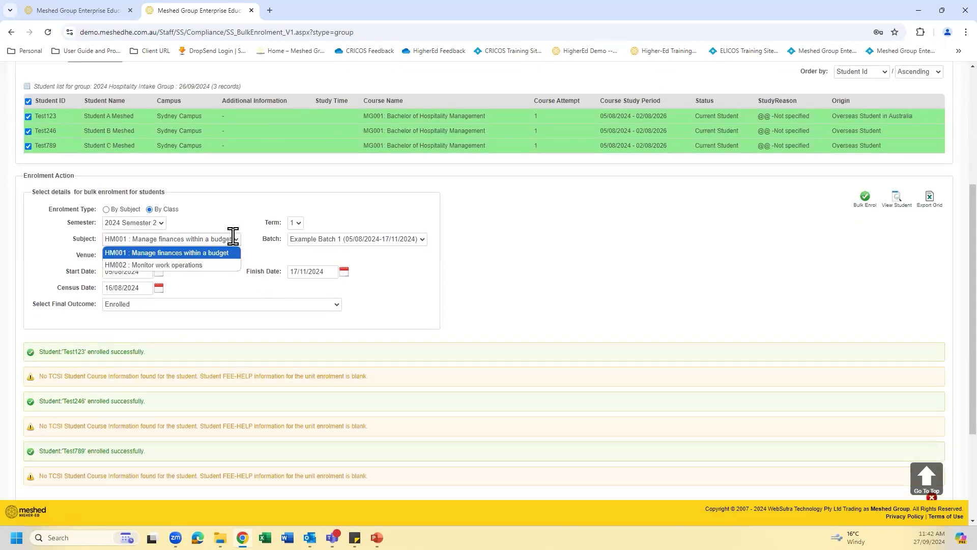
click(210, 264)
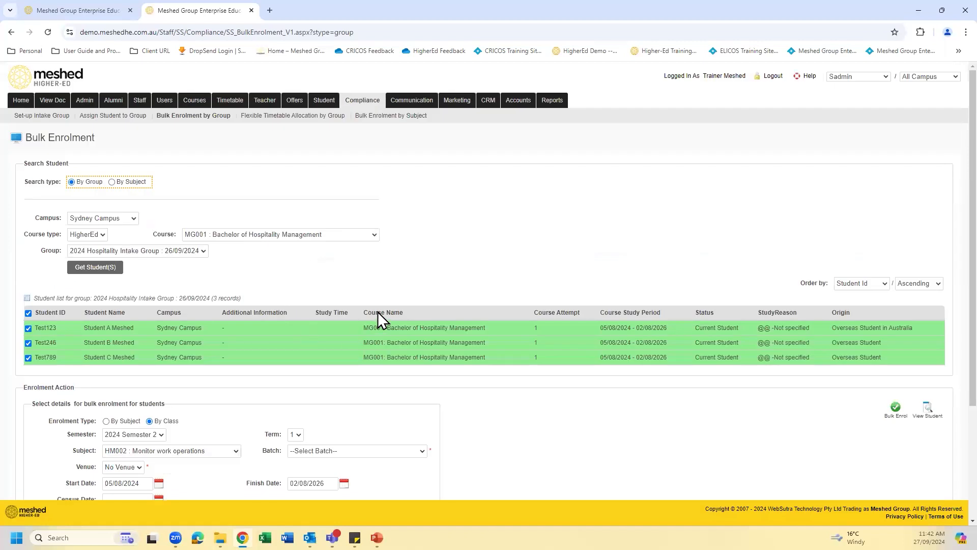
scroll(426, 299, down, 3)
click(413, 299)
click(356, 321)
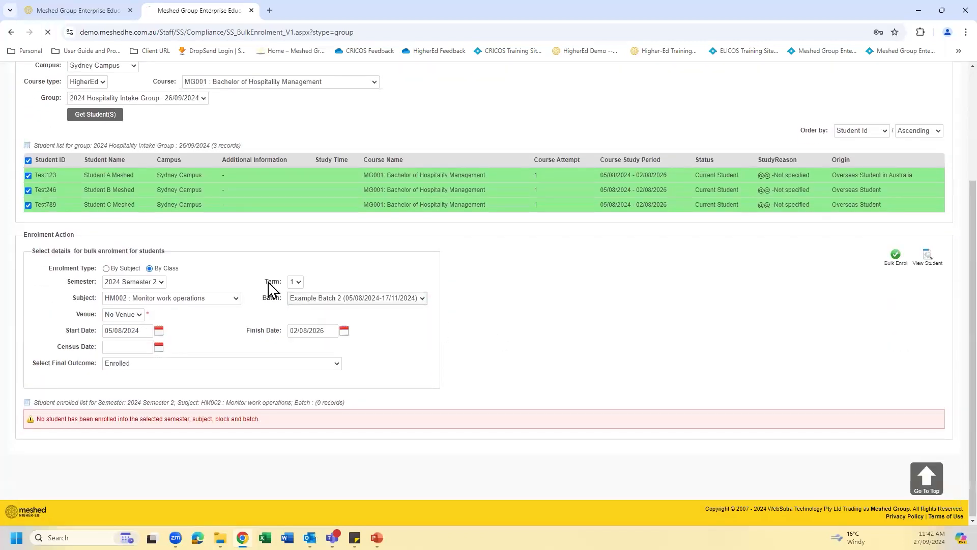
- Bulk enrol the selected group students in the HM002 class and review the enrolled student list
scroll(899, 262, down, 3)
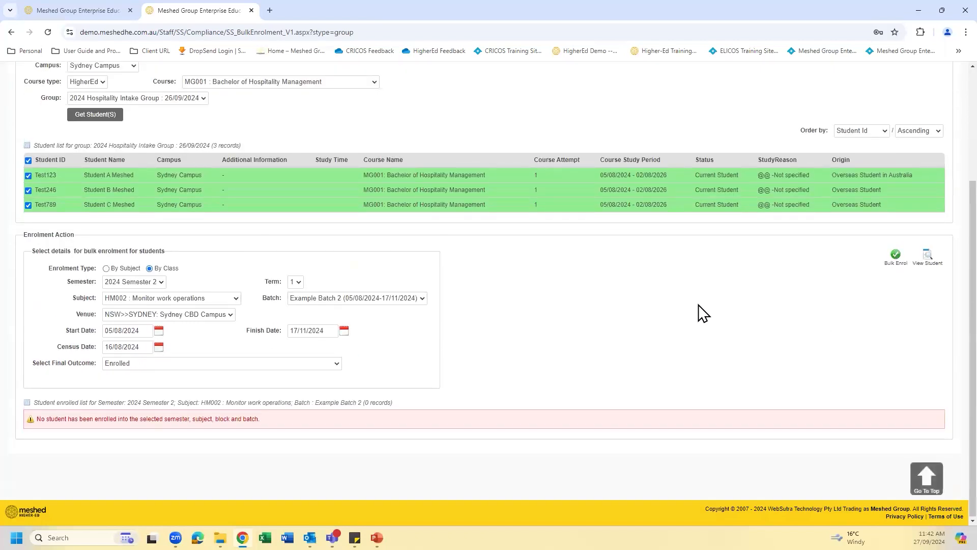
scroll(376, 395, down, 5)
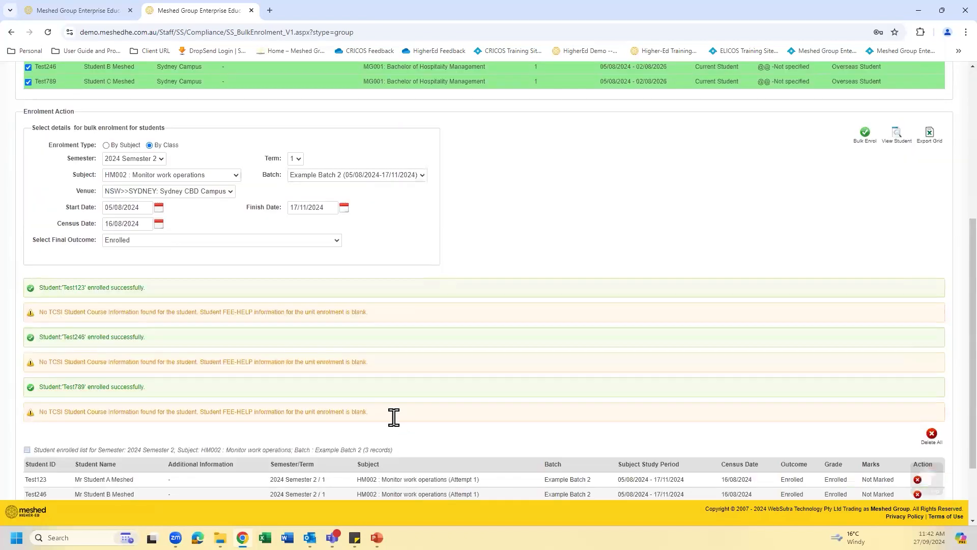
scroll(394, 417, down, 1)
scroll(638, 418, down, 1)
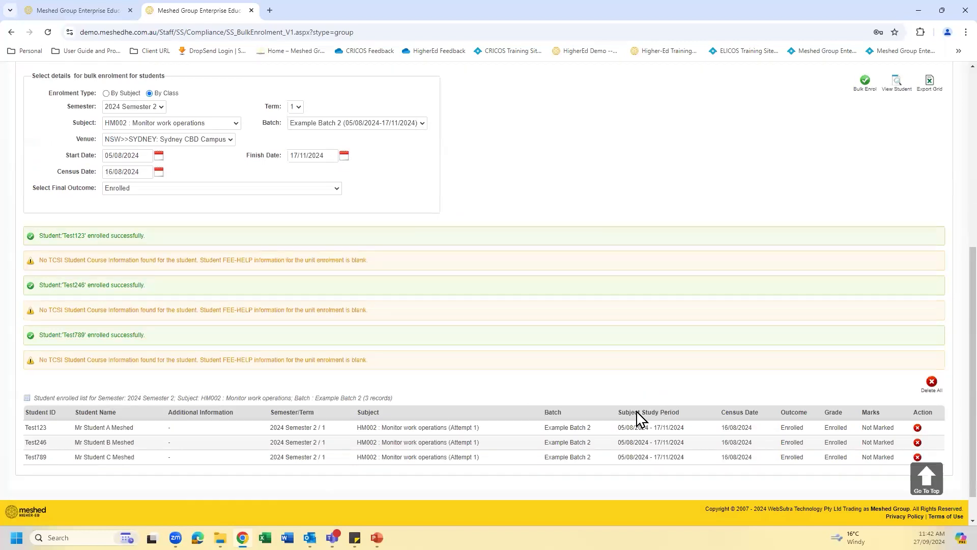
scroll(638, 418, down, 1)
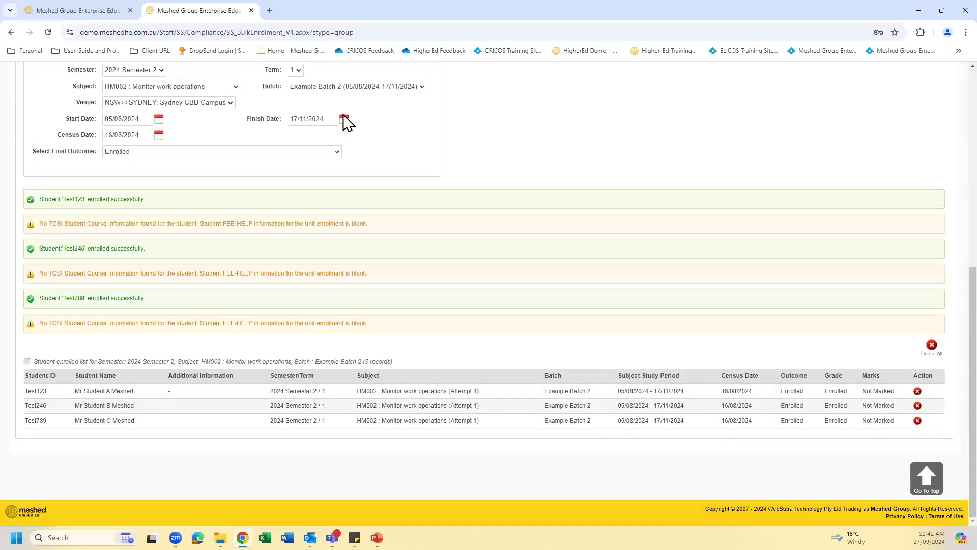
- Reload the student's subject enrolment page and check the updated list of enrolled subjects
click(82, 10)
click(48, 32)
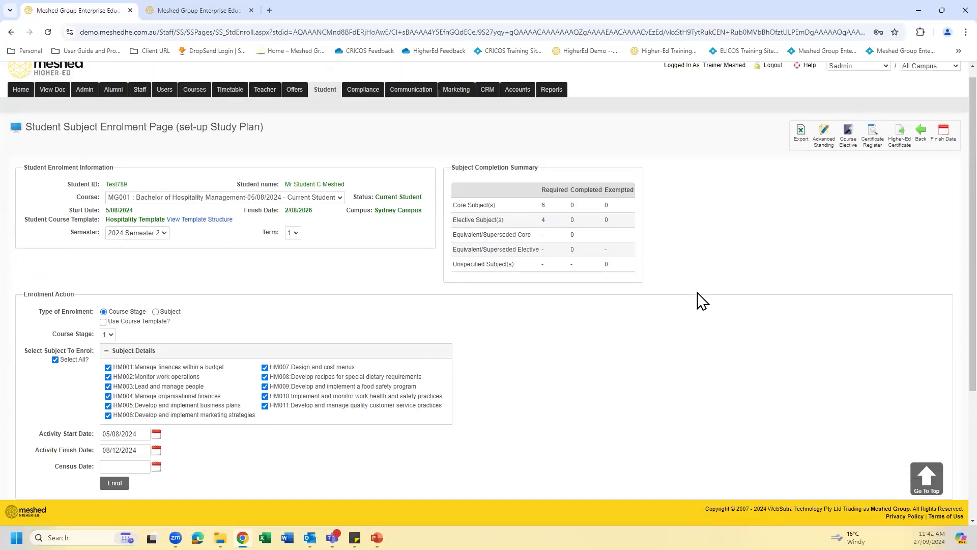
scroll(695, 301, up, 1)
scroll(332, 428, down, 1)
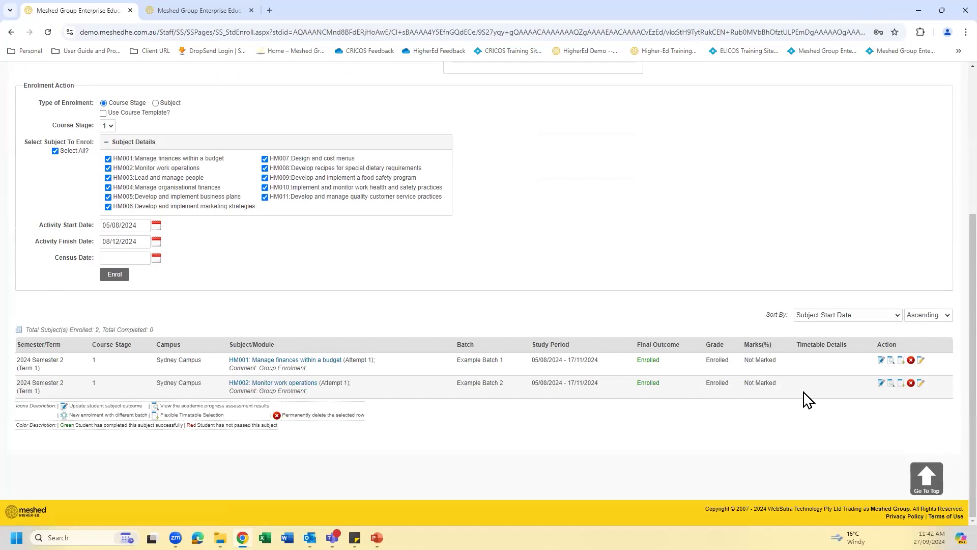
- Search for another student of the group by student ID and review the subjects enrolled in that student's study plan
scroll(750, 239, up, 4)
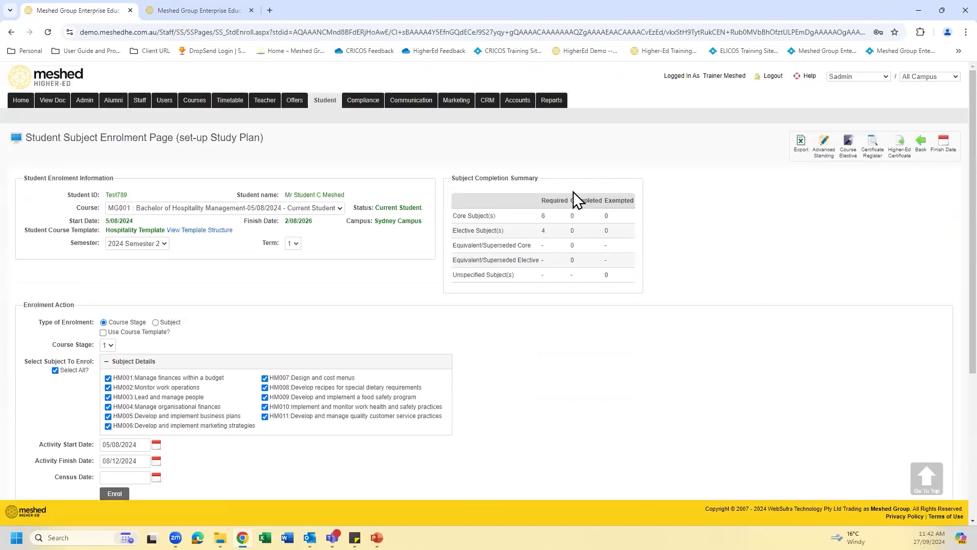
click(324, 102)
click(255, 213)
text(test123)
click(312, 215)
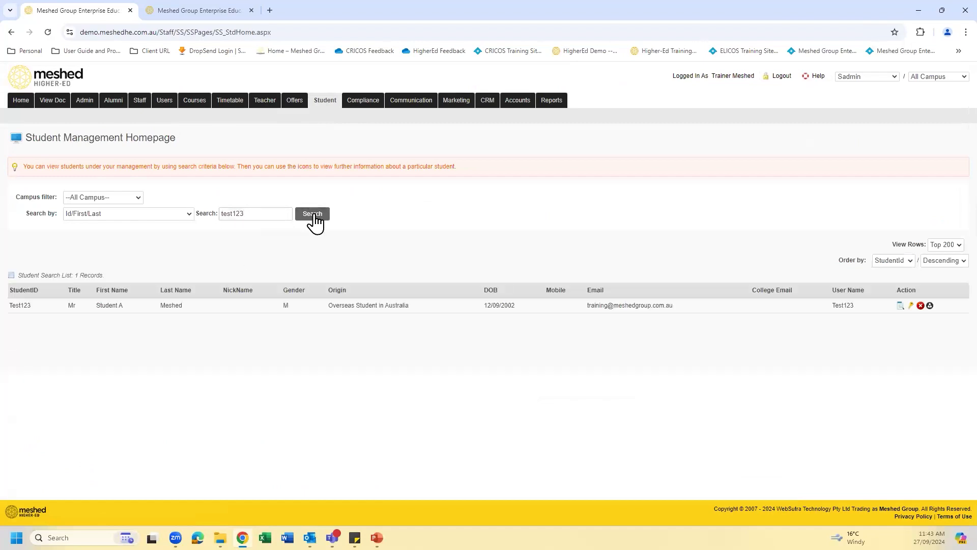
click(900, 306)
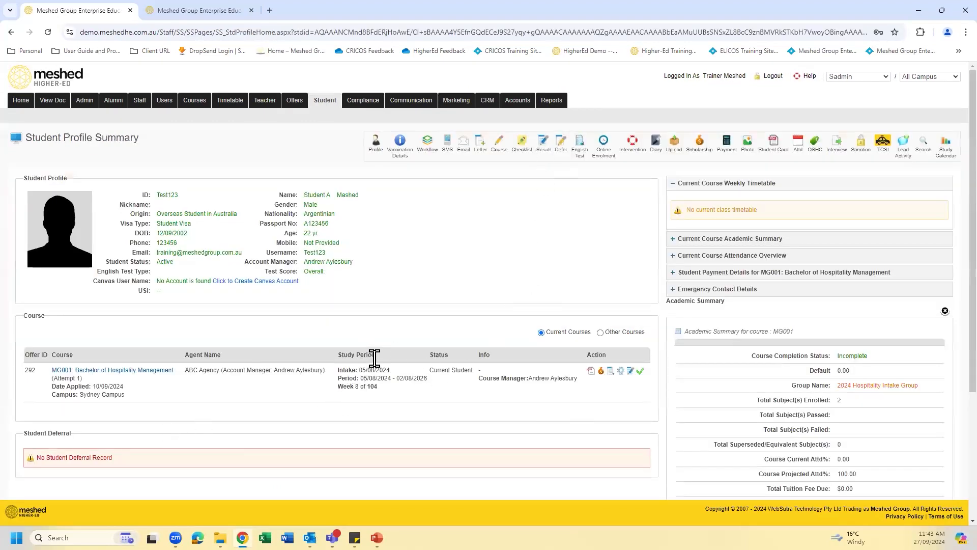
scroll(403, 404, down, 4)
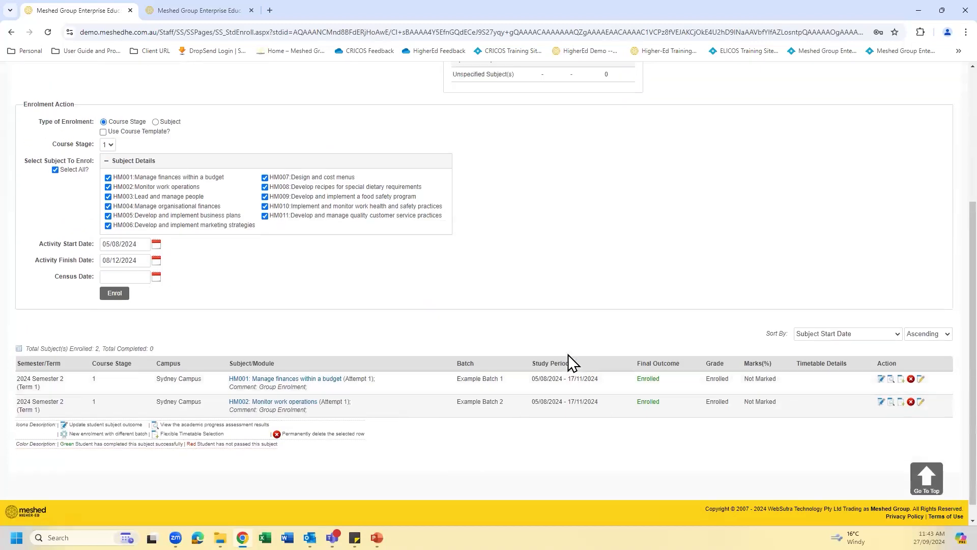
- Go back to the Bulk Enrolment page and examine the group's student list, class enrolment details and enrolled student list
scroll(570, 351, up, 4)
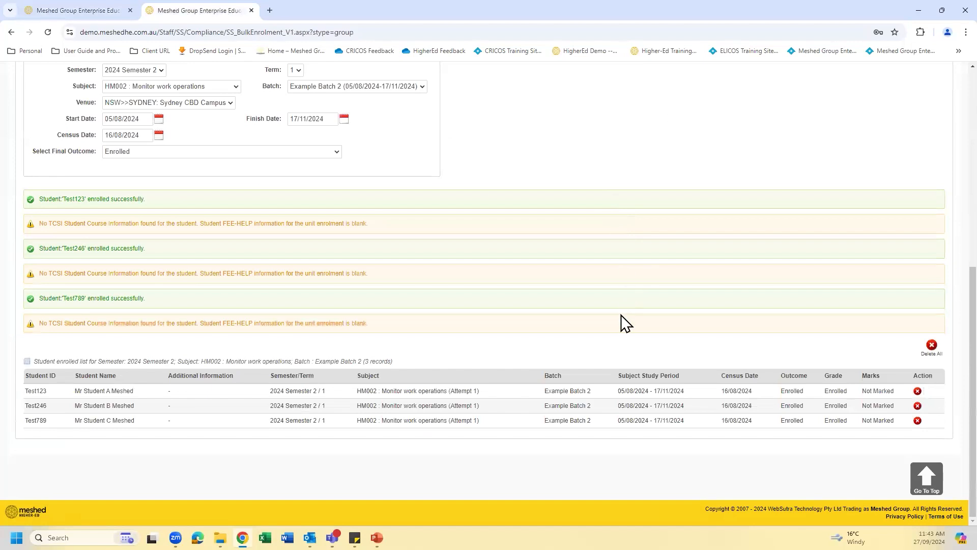
scroll(621, 315, up, 7)
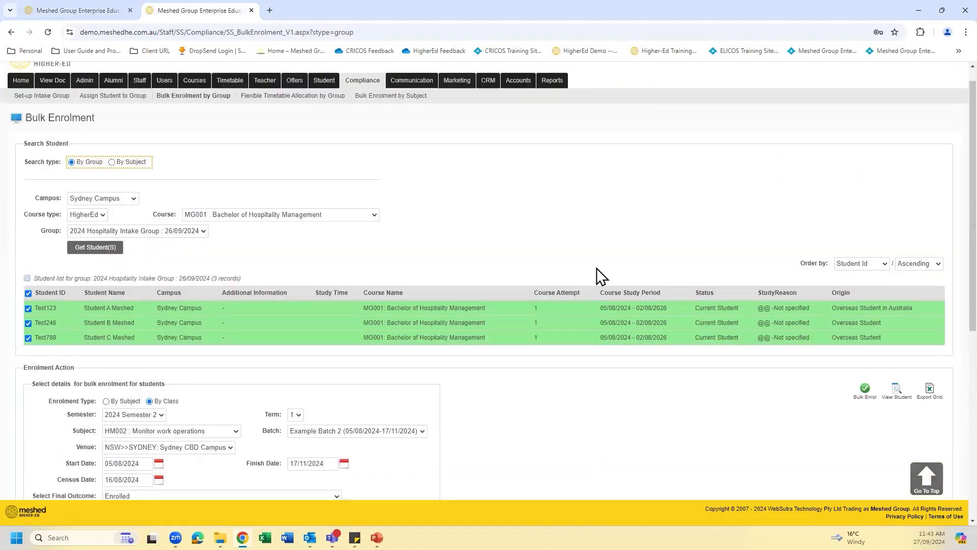
scroll(214, 158, up, 1)
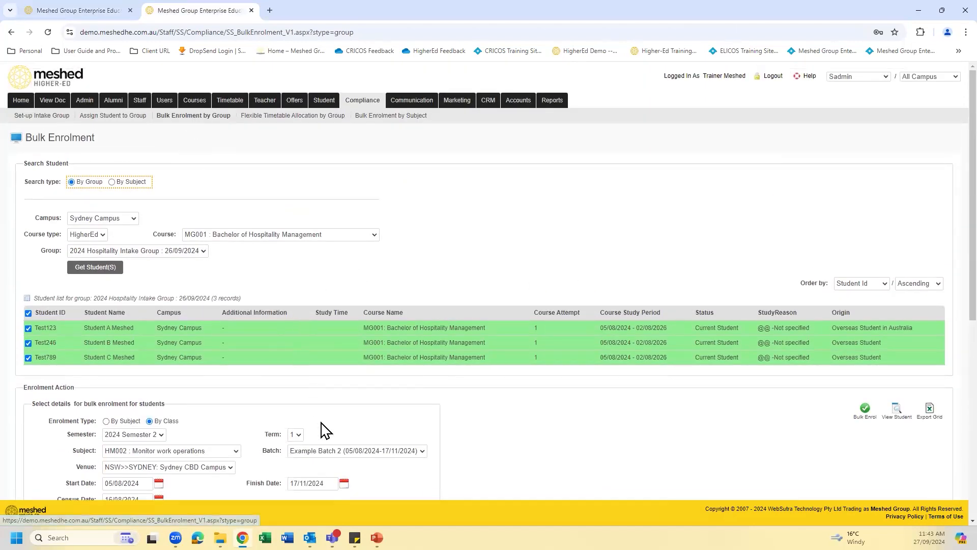
scroll(505, 442, down, 3)
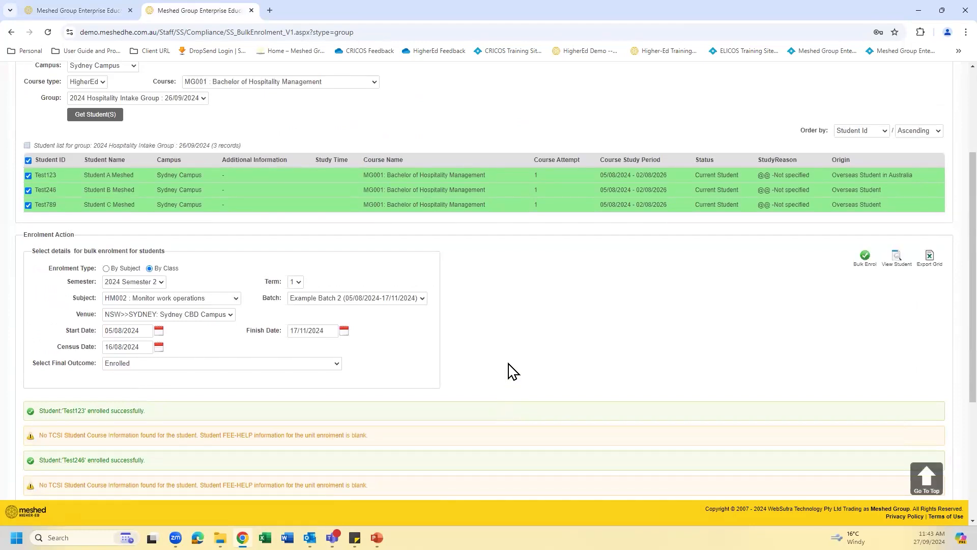
scroll(511, 370, up, 1)
scroll(511, 371, down, 2)
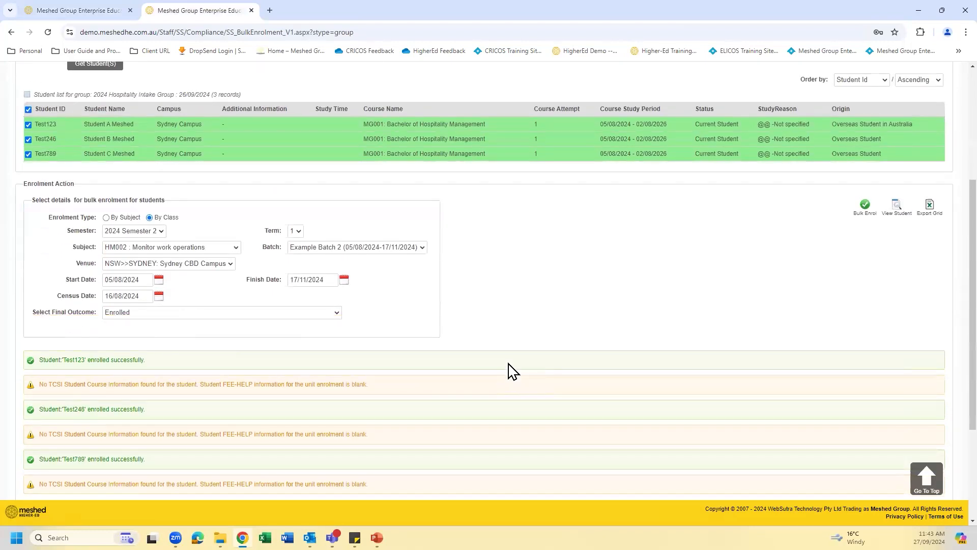
scroll(511, 370, down, 2)
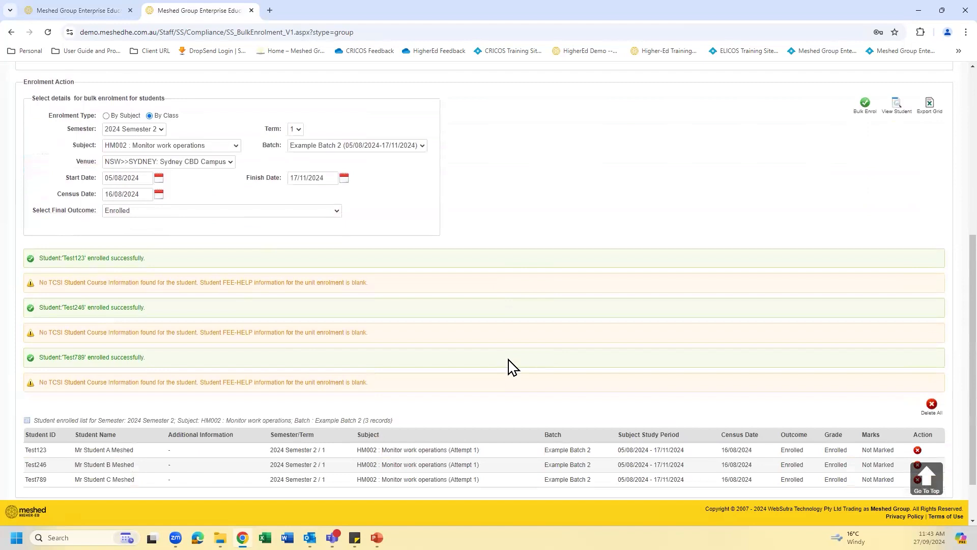
scroll(508, 359, down, 1)
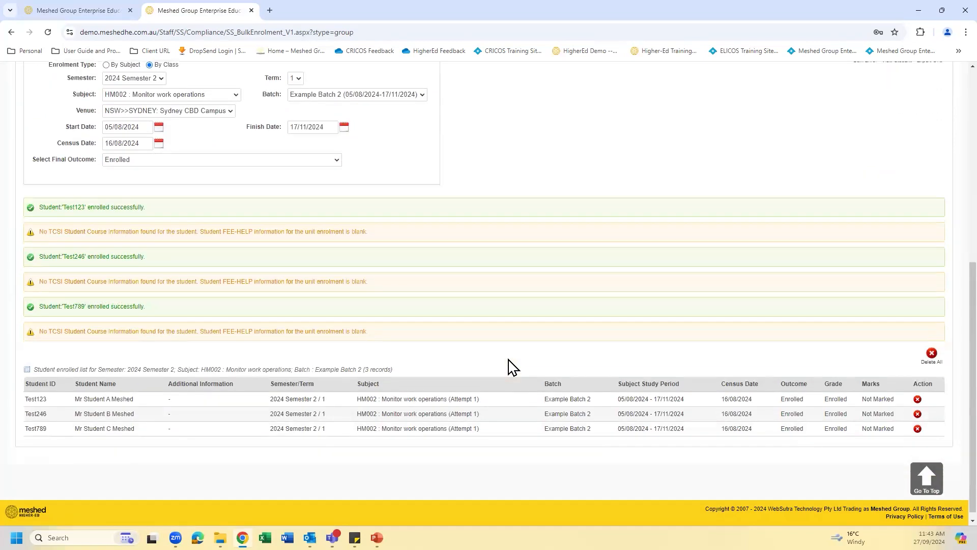
scroll(490, 328, up, 1)
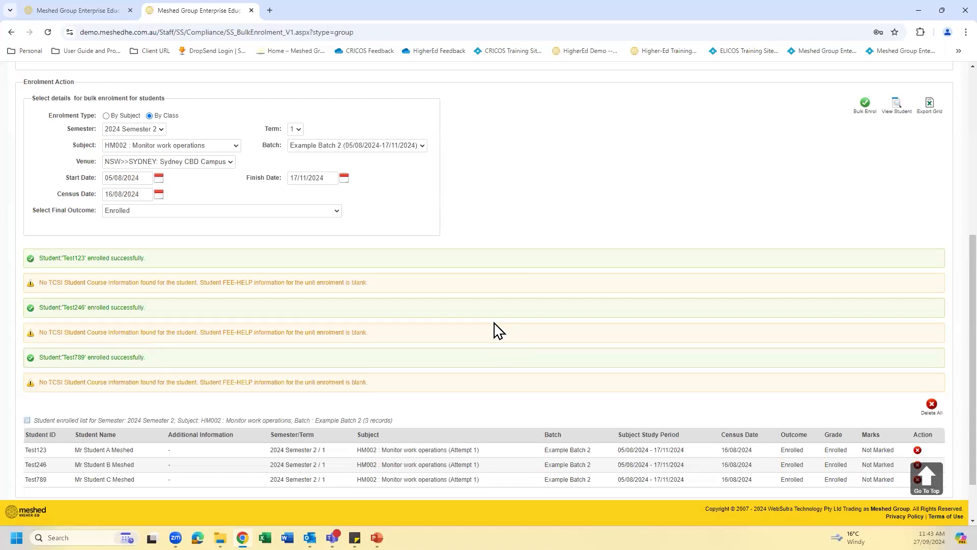
scroll(497, 330, up, 5)
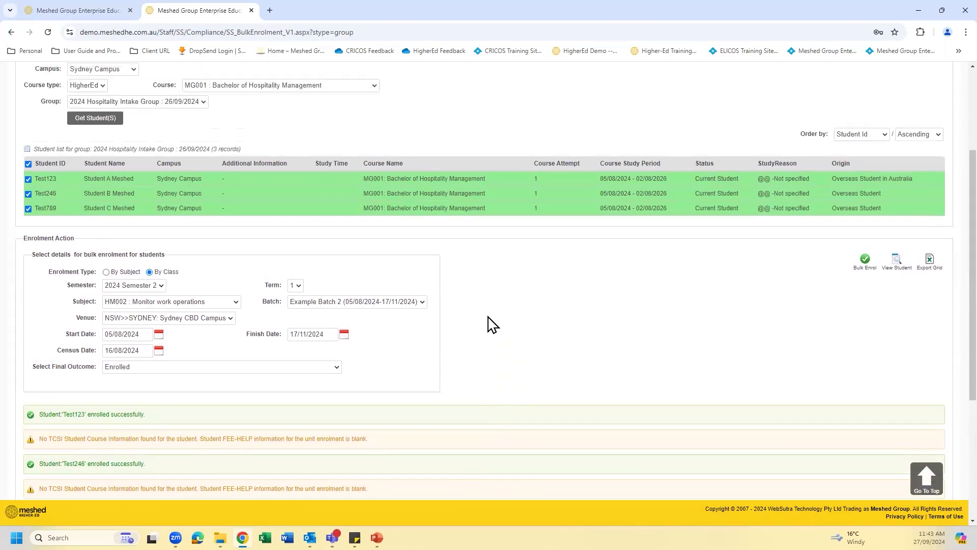
- Open the Flexible Timetable Allocation by Group page and choose the course MG001 : Bachelor of Hospitality Management, keeping 2024 Semester 2
scroll(295, 132, up, 1)
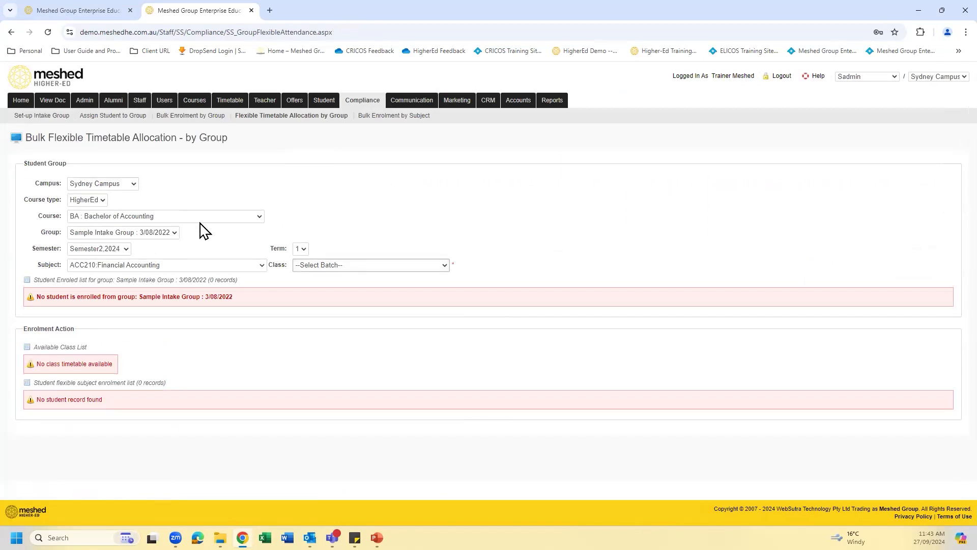
click(254, 217)
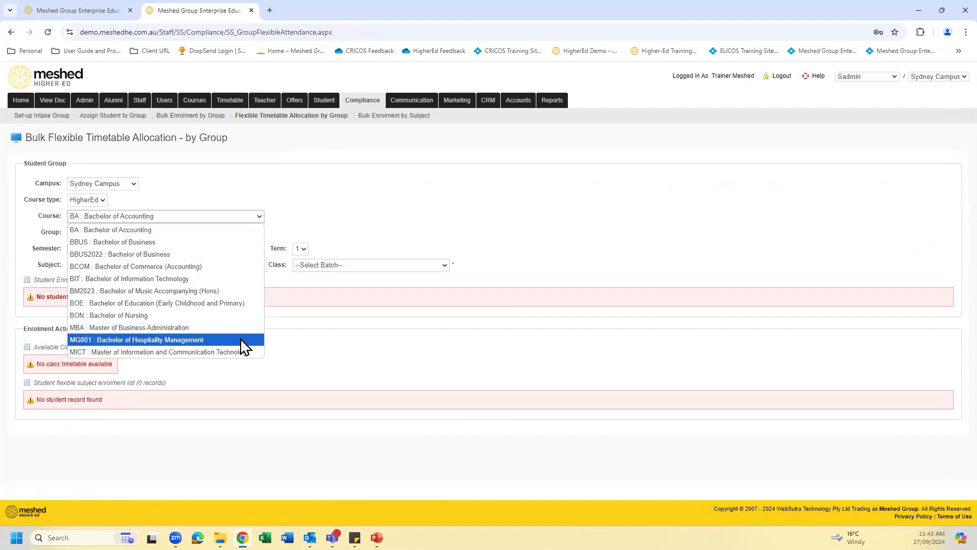
click(240, 338)
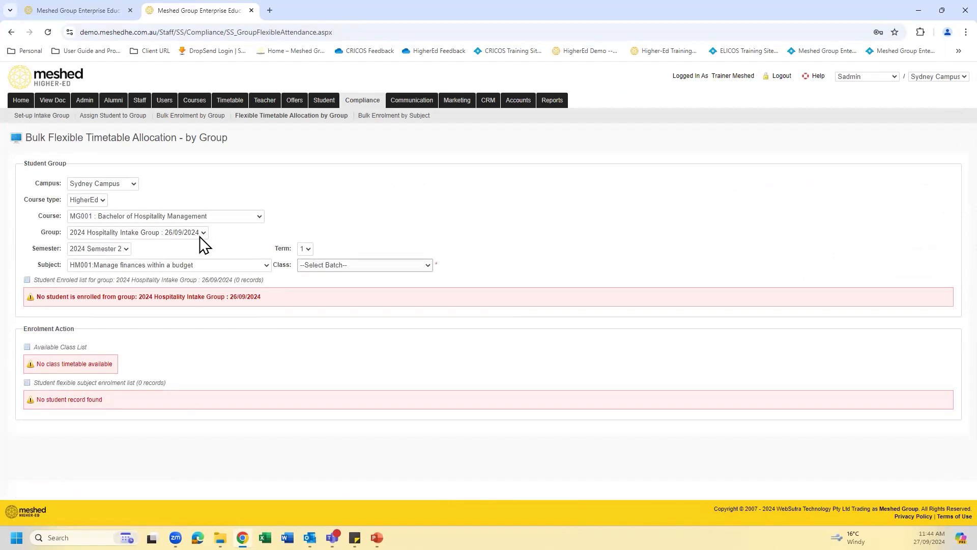
click(126, 250)
click(127, 249)
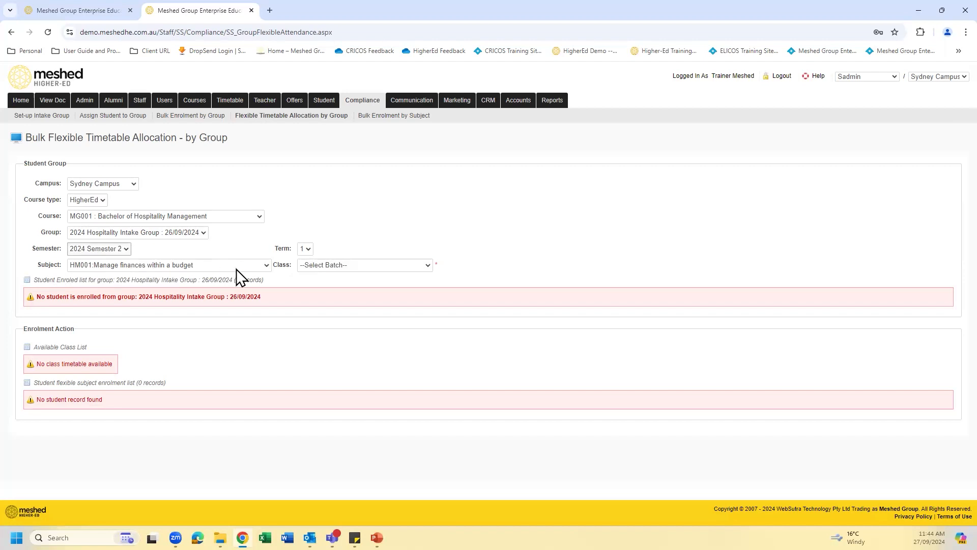
- Choose the subject HM001:Manage finances within a budget and the class Example Batch 1 for the group
click(266, 265)
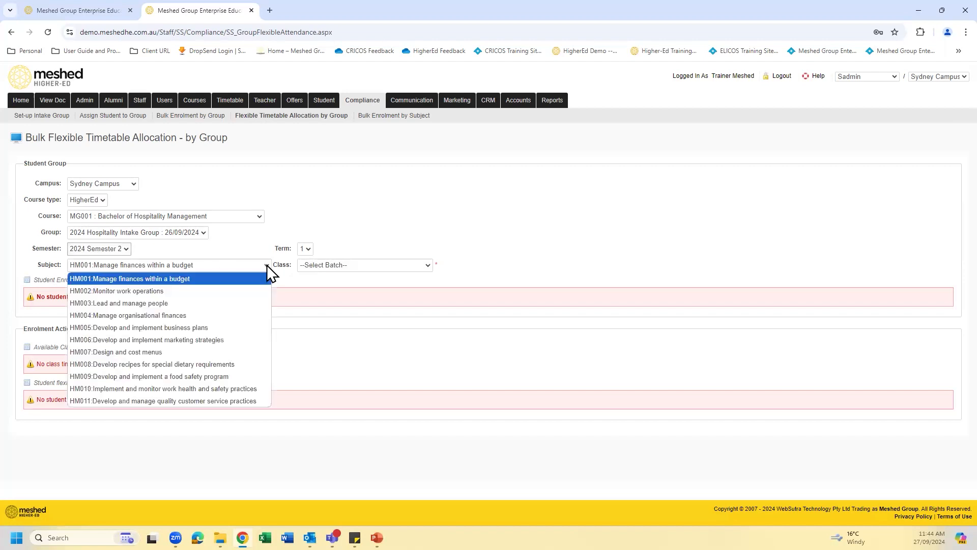
click(224, 279)
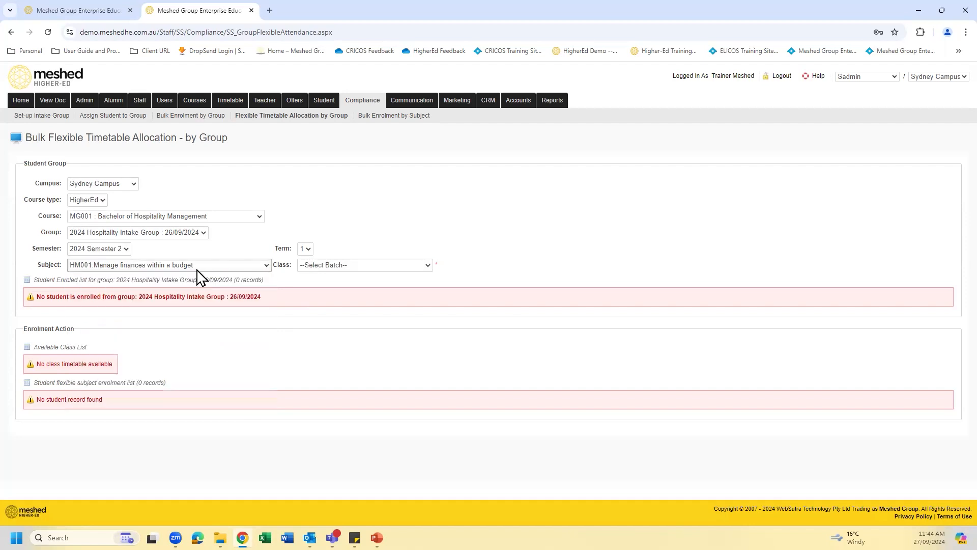
click(426, 265)
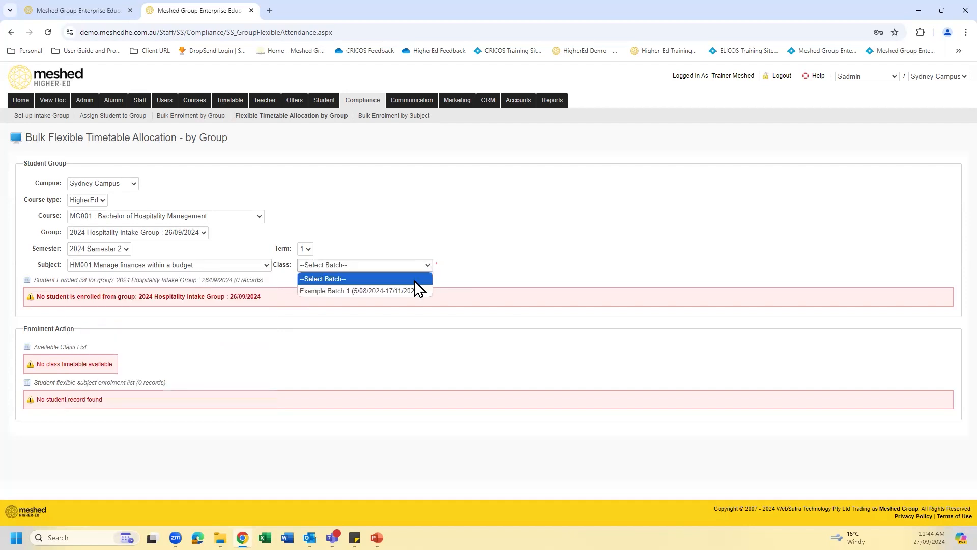
click(411, 290)
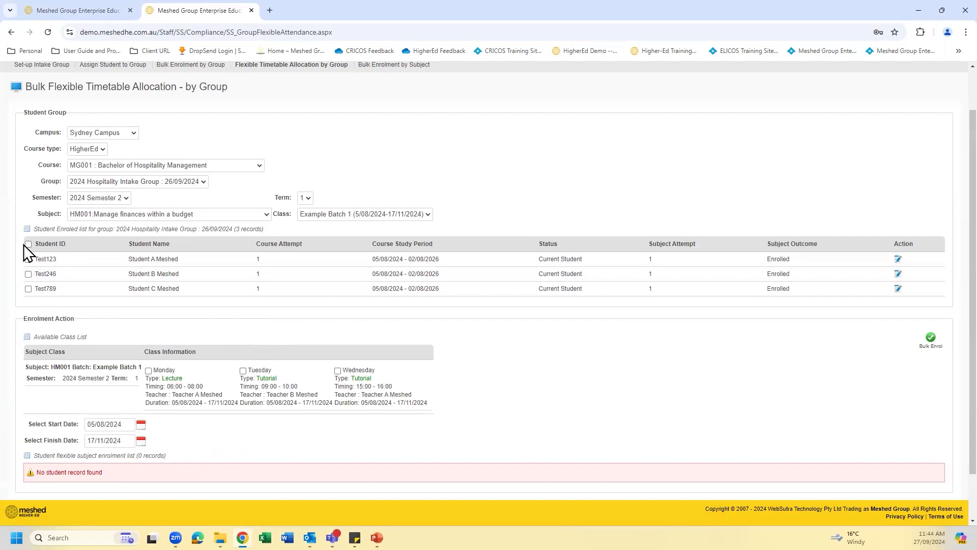
- Select all students in the group's enrolled list and include the Monday lecture from the available class list
click(29, 260)
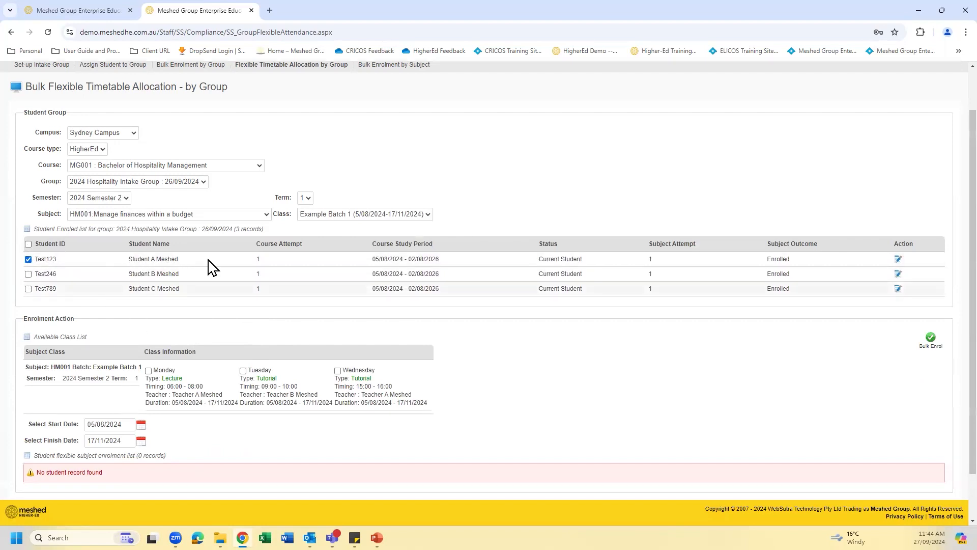
scroll(132, 308, down, 1)
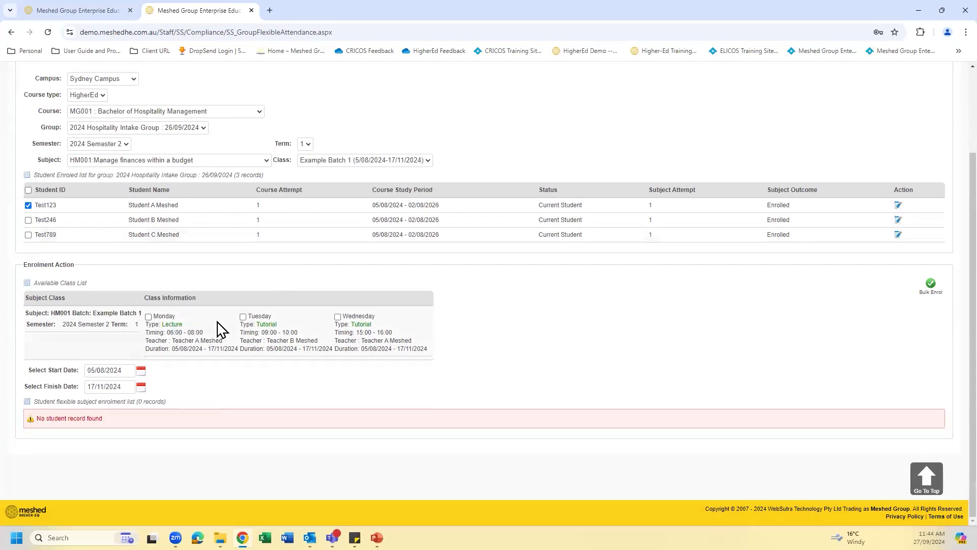
click(148, 317)
click(243, 316)
click(338, 317)
click(28, 190)
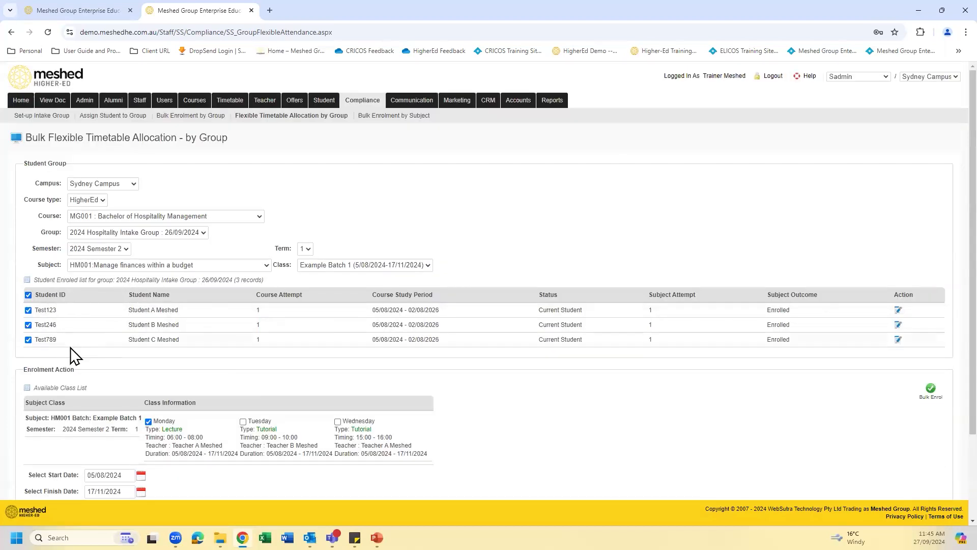
- Add the Tuesday tutorial to the class selection and bulk enrol the selected students, reviewing the flexible subject enrolment list
scroll(160, 324, down, 1)
scroll(167, 331, down, 3)
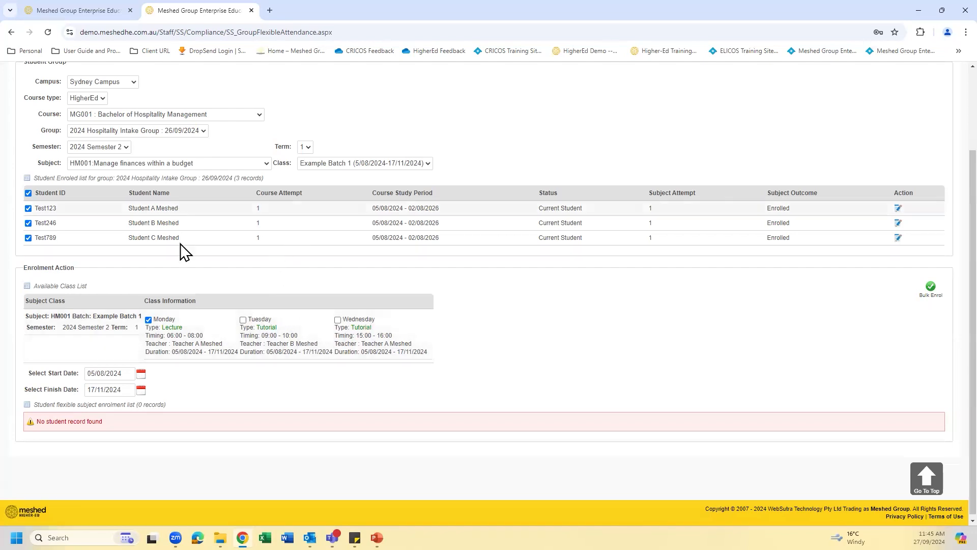
click(243, 320)
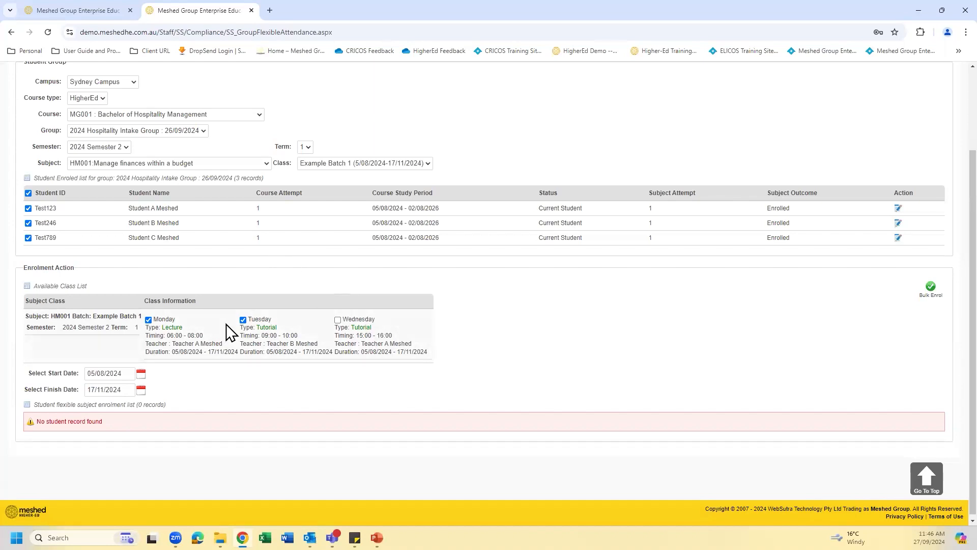
click(932, 291)
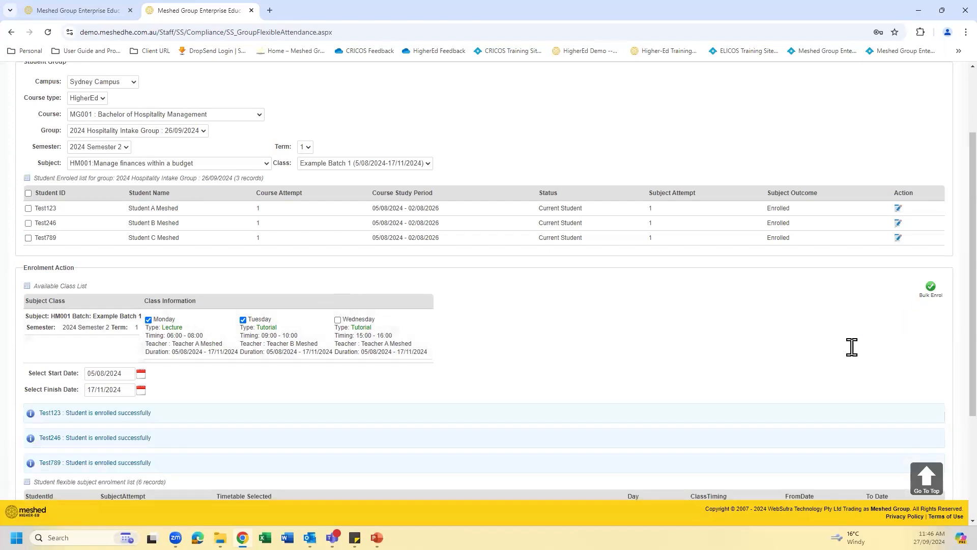
scroll(566, 351, down, 2)
scroll(558, 346, down, 1)
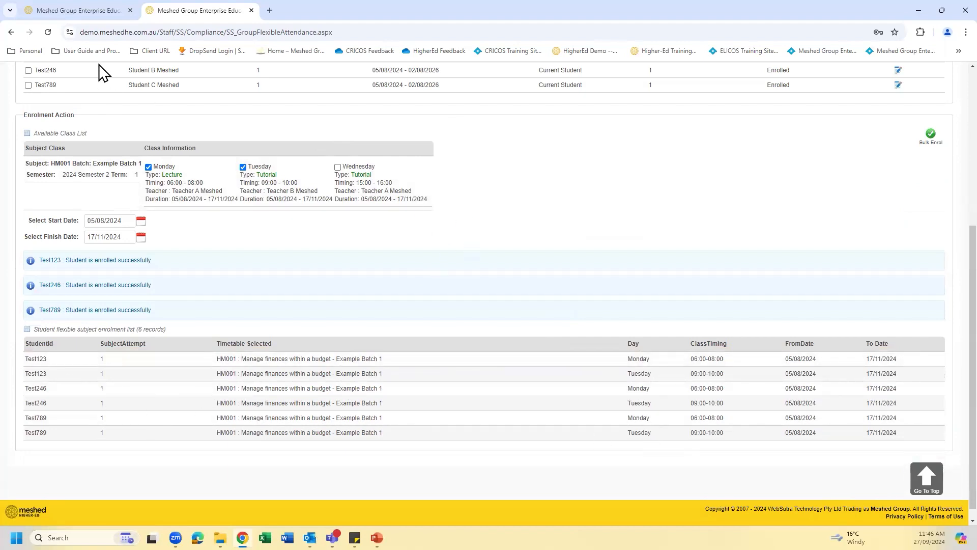
- Reload the student's subject enrolment page and check the timetable details listed for HM001
click(89, 14)
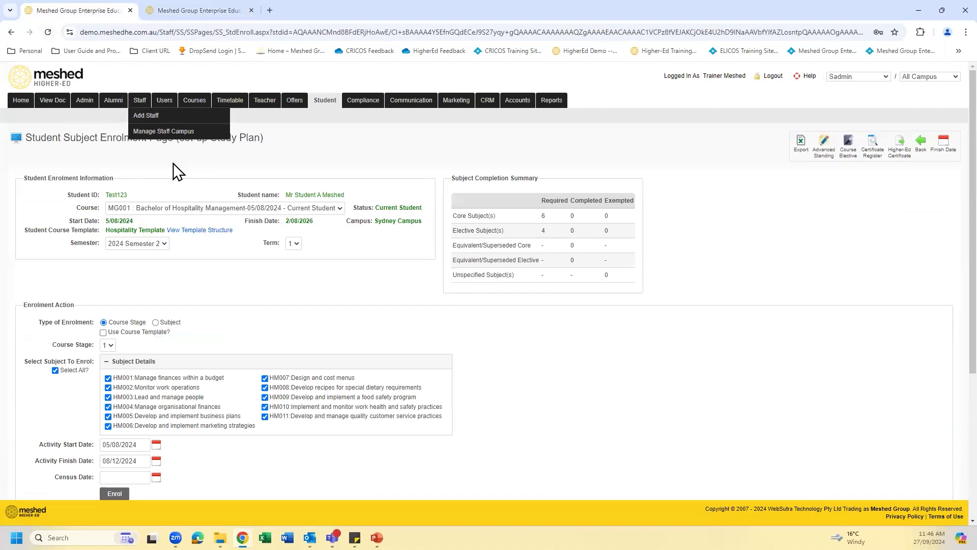
click(48, 32)
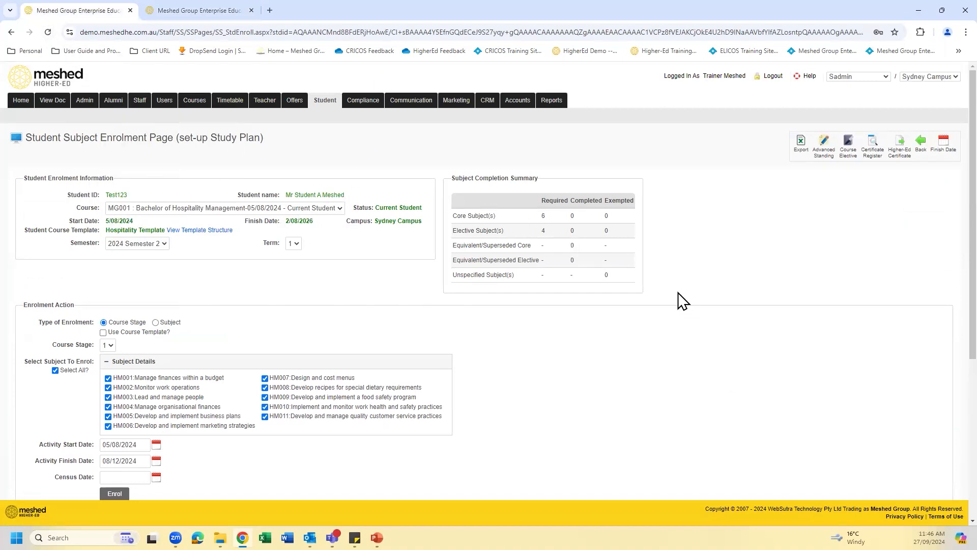
scroll(646, 309, down, 5)
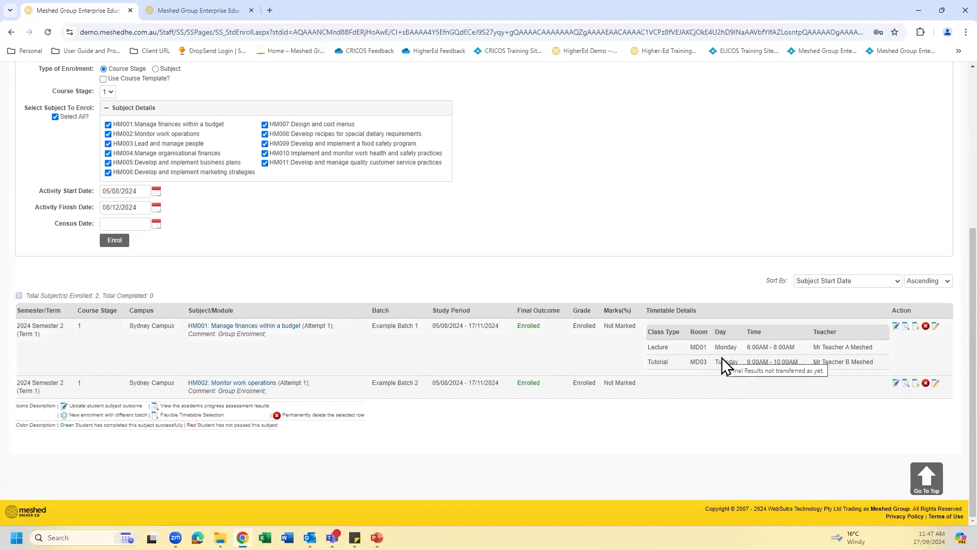
scroll(708, 321, up, 5)
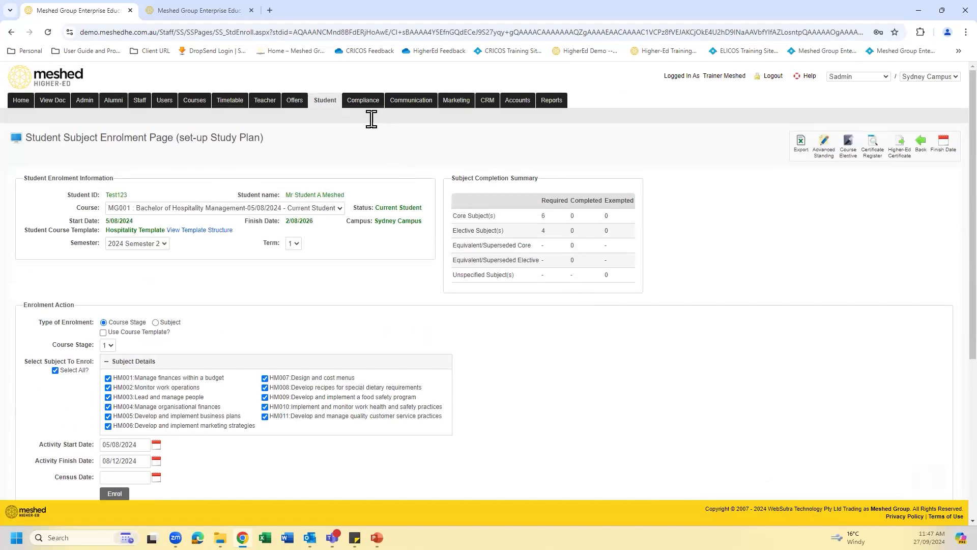
- Open the Print Attendance List page and select 2024 Semester 2 with the subject HM001 : Manage finances within a budget
mouse_move(365, 105)
mouse_move(230, 101)
click(232, 104)
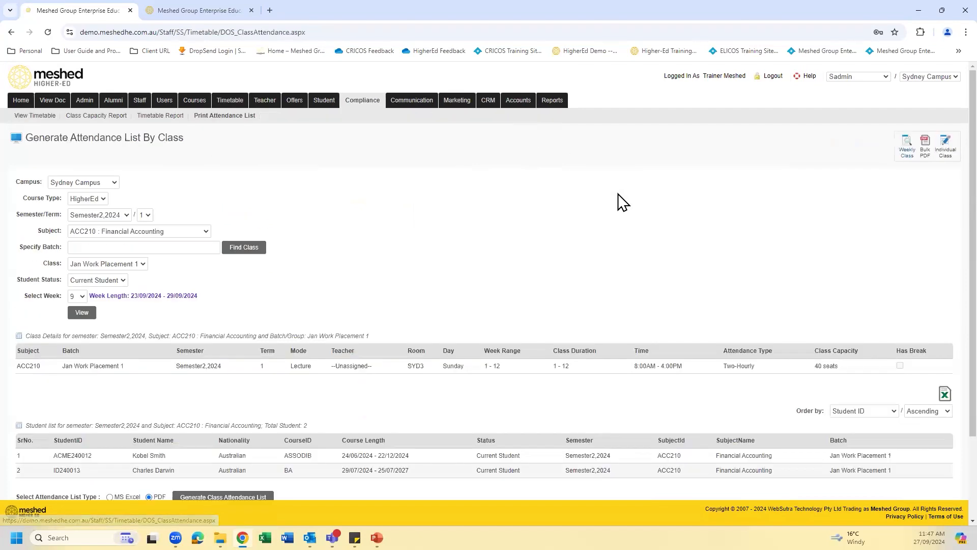
scroll(622, 202, down, 2)
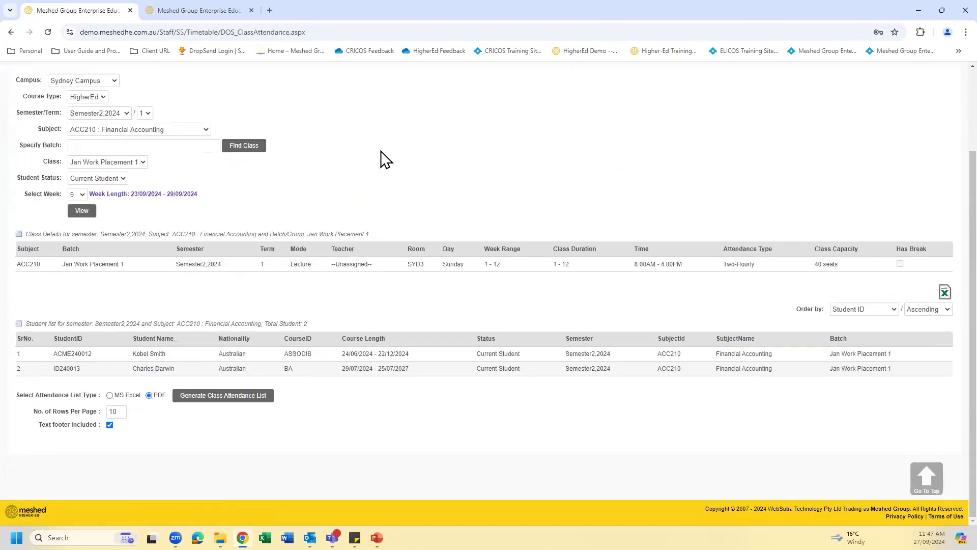
scroll(475, 377, up, 2)
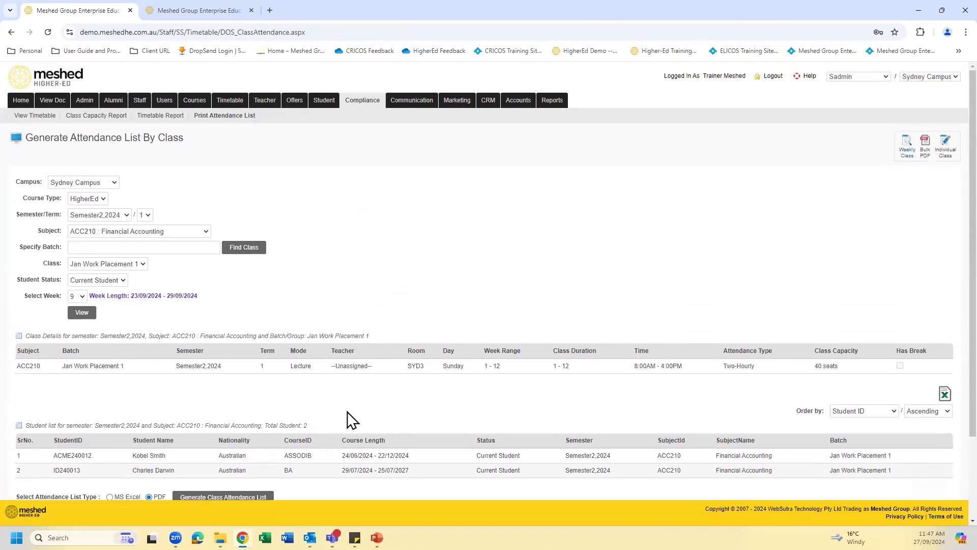
click(125, 214)
scroll(127, 323, down, 2)
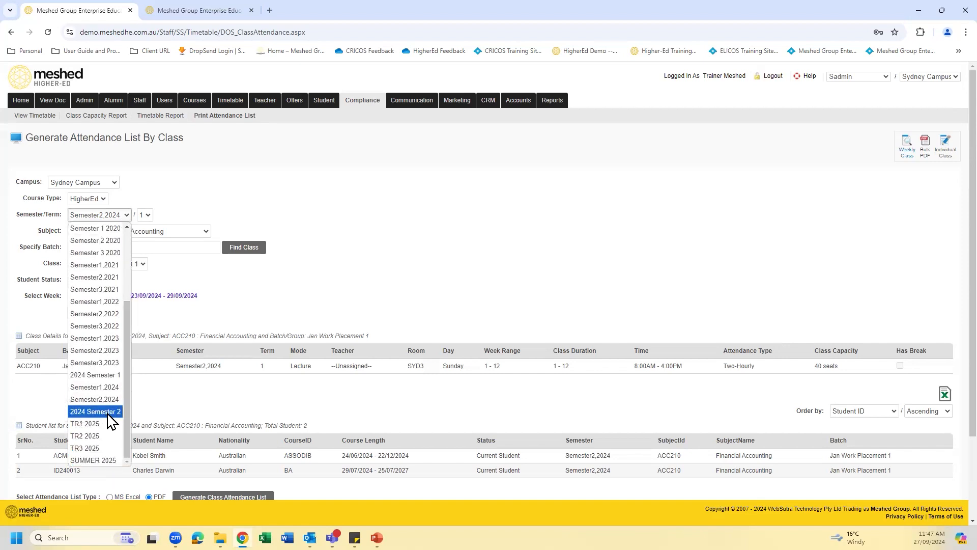
click(108, 412)
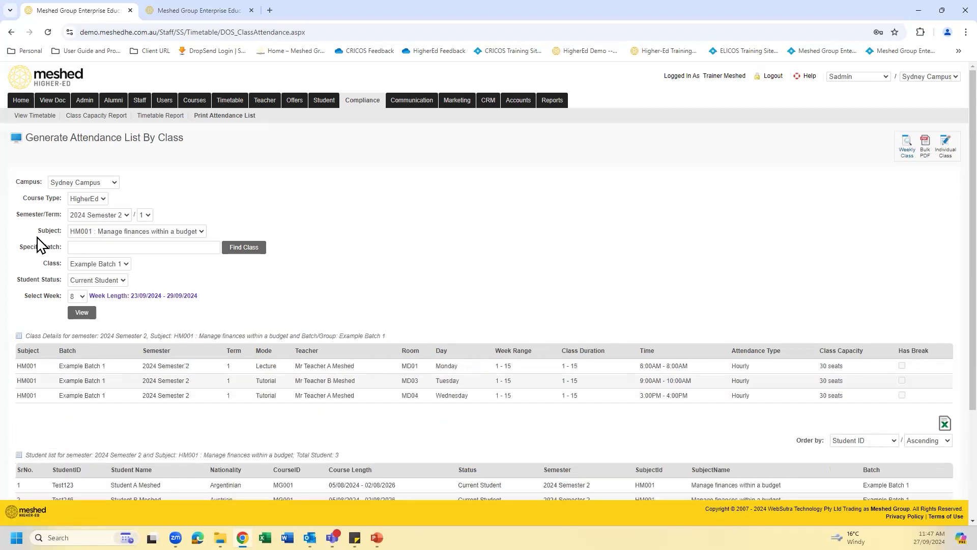
click(200, 232)
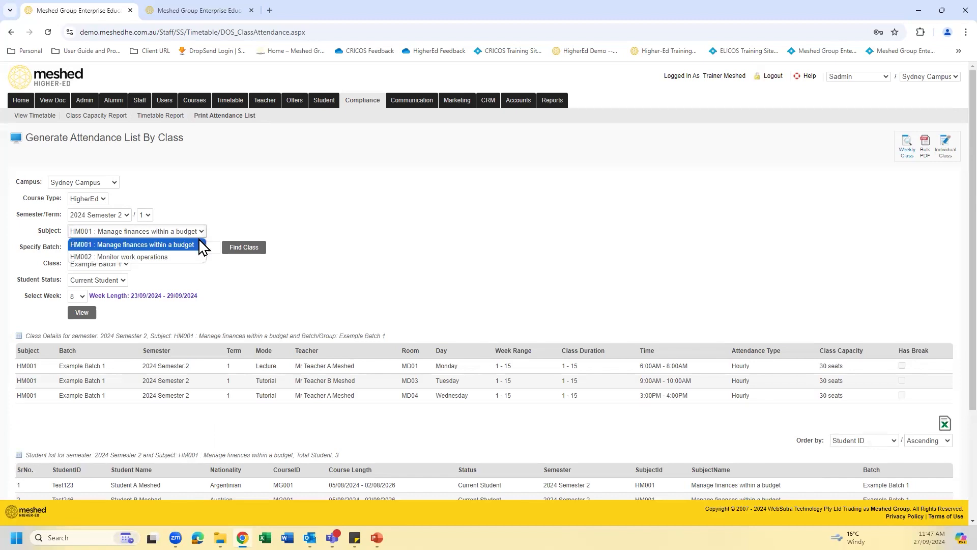
click(195, 243)
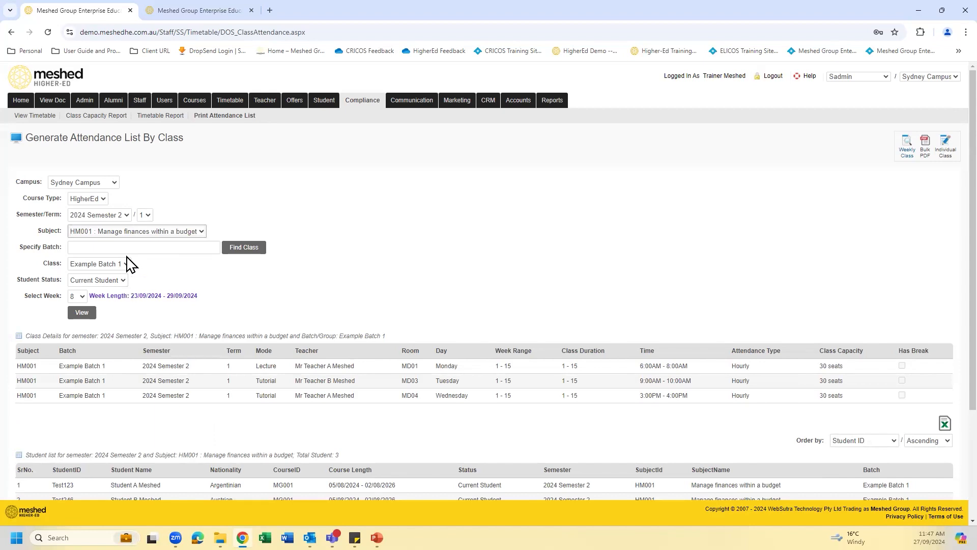
- Set the attendance list's student status to All Students and the week to 9
click(124, 283)
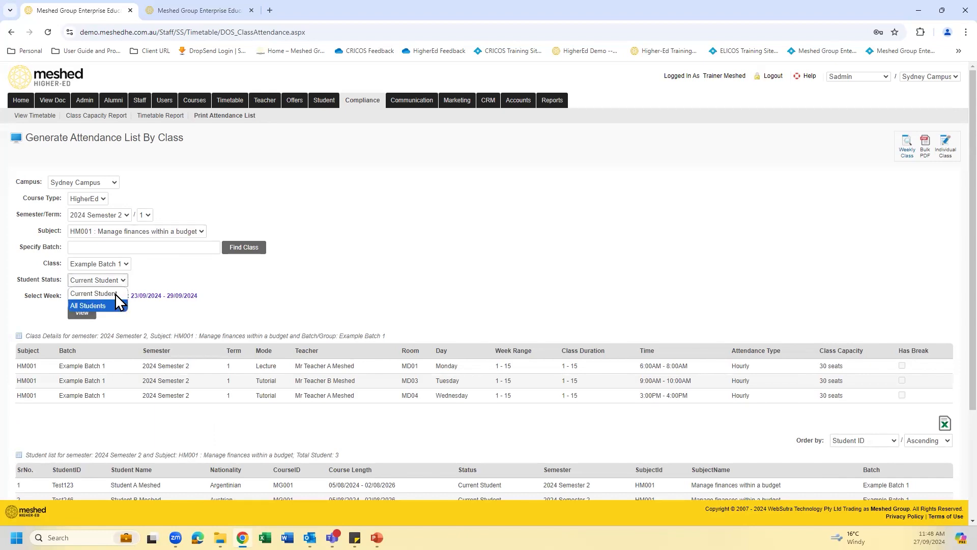
click(114, 306)
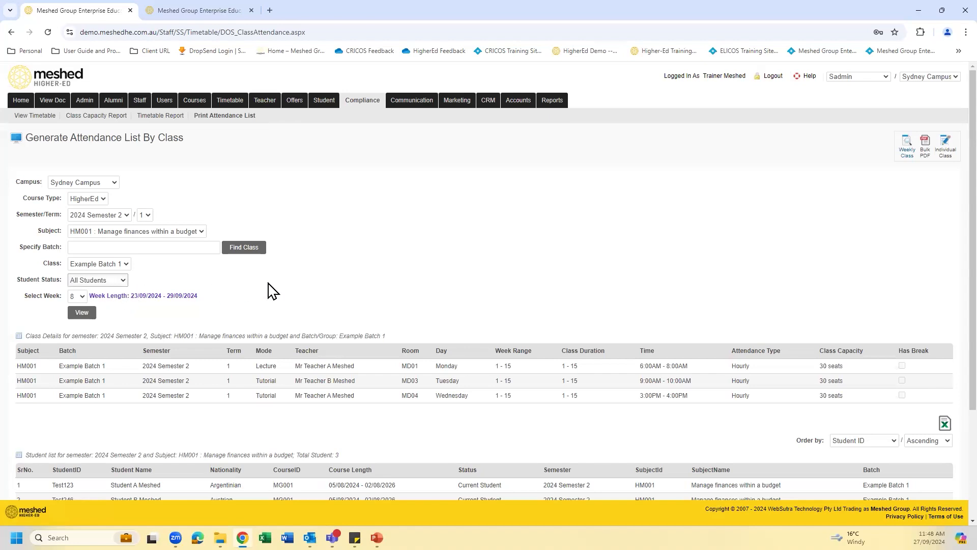
click(83, 297)
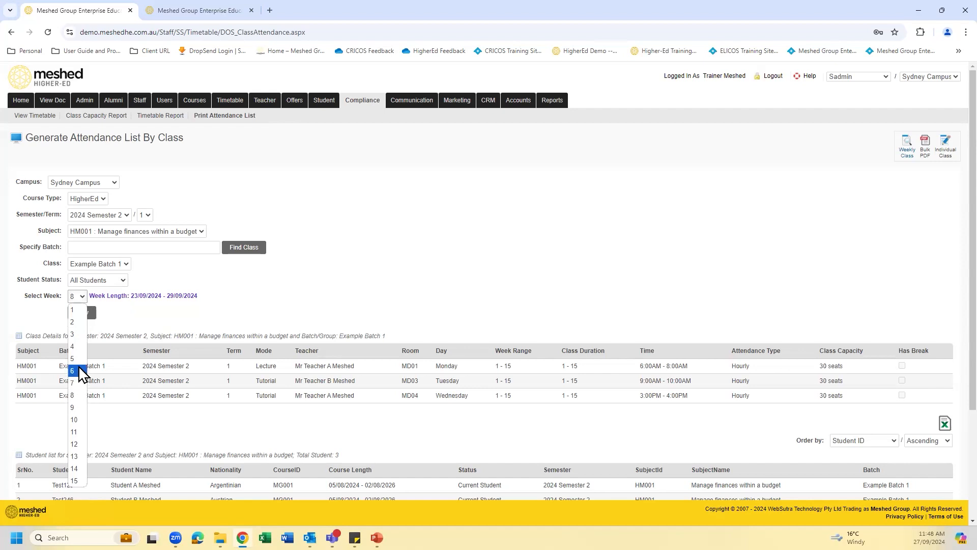
click(77, 408)
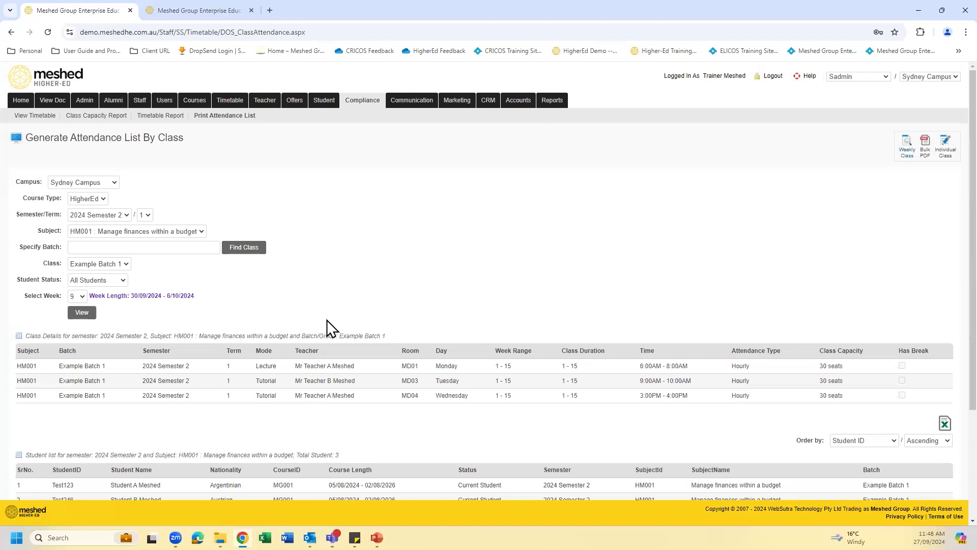
- Generate the class attendance list as a PDF and view the downloaded attendance roll rotated upright
scroll(384, 305, down, 3)
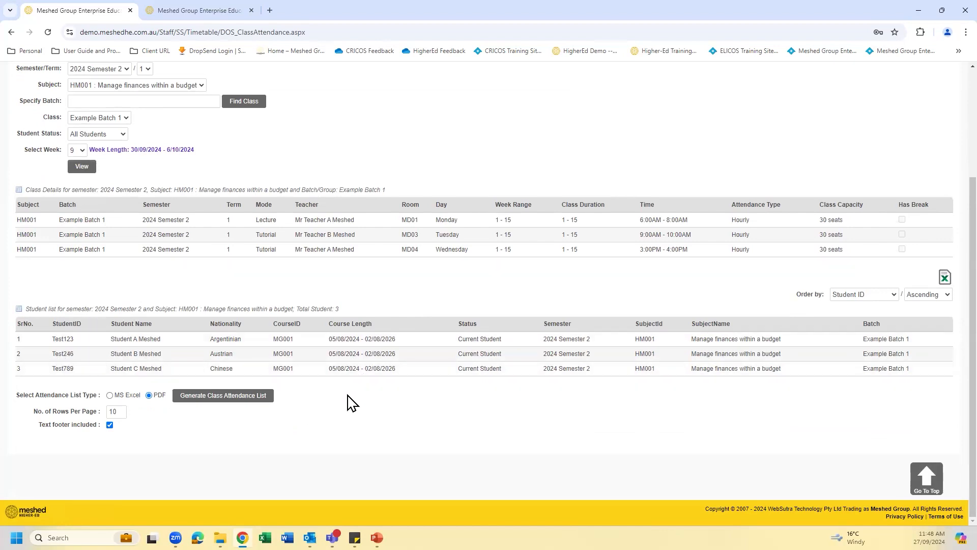
click(222, 399)
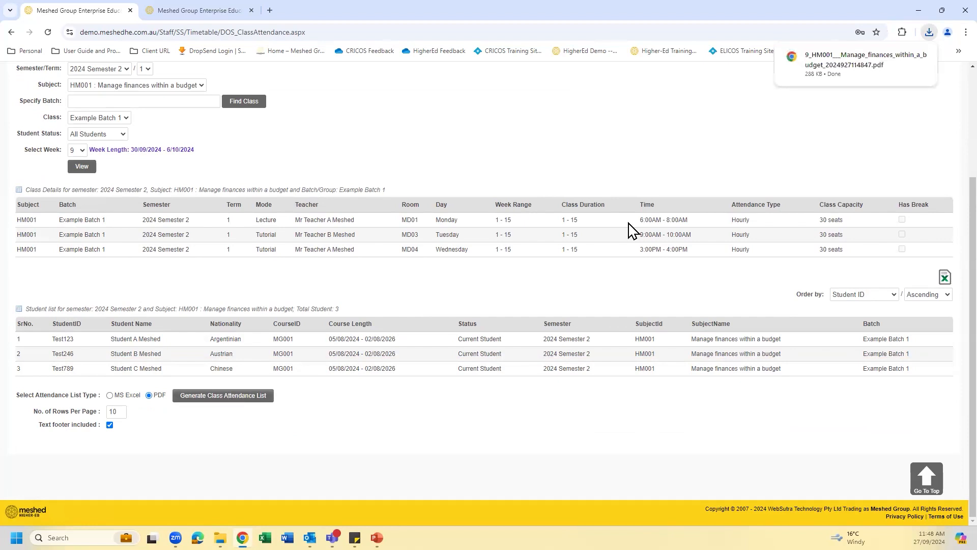
click(843, 61)
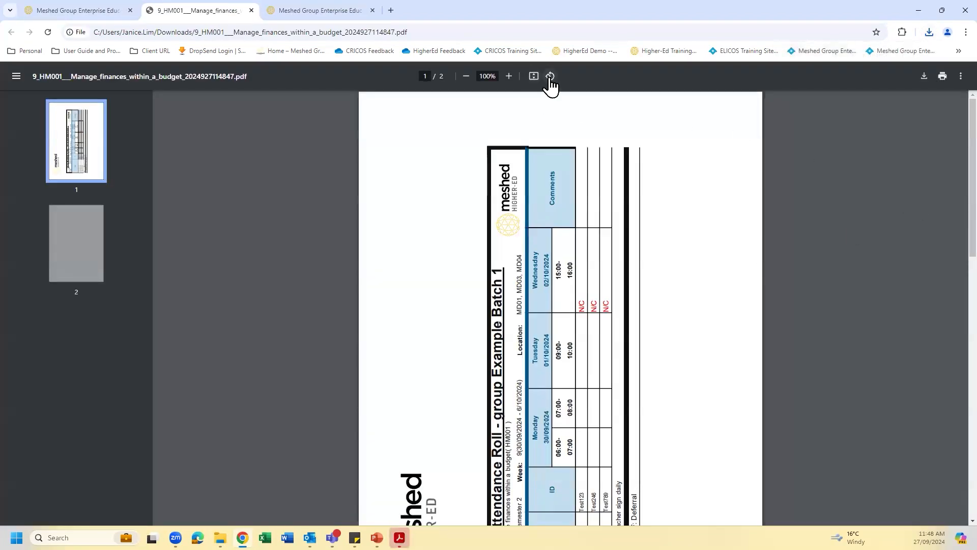
click(550, 76)
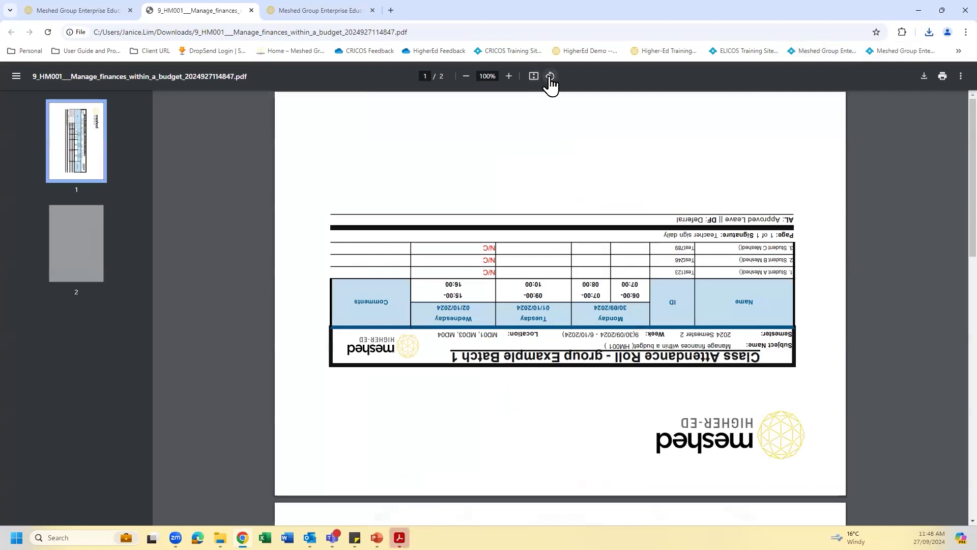
click(550, 76)
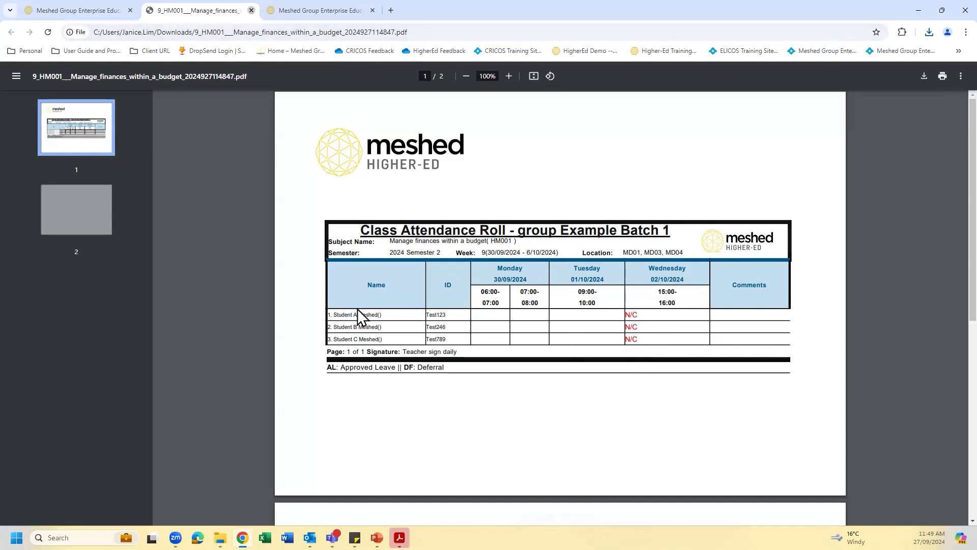
- Open the individual class attendance list page and select 2024 Semester 2 with week 9: 30/09/2024 - 06/10/2024
key(ctrl+w)
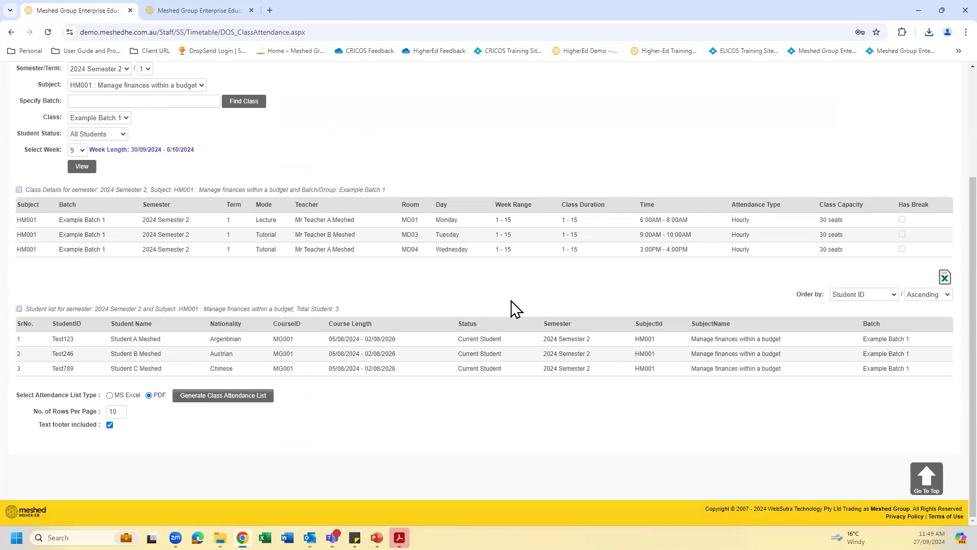
scroll(511, 299, up, 1)
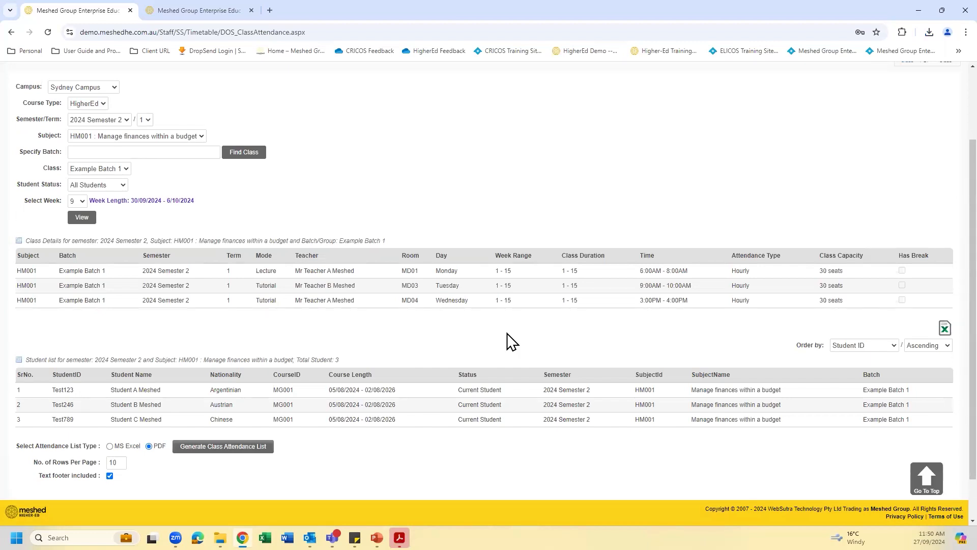
scroll(508, 341, up, 2)
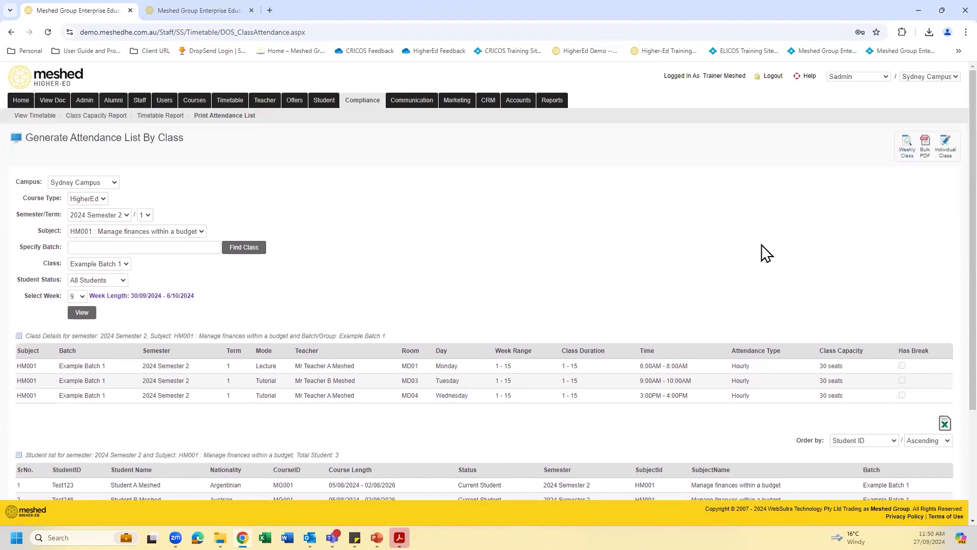
click(945, 147)
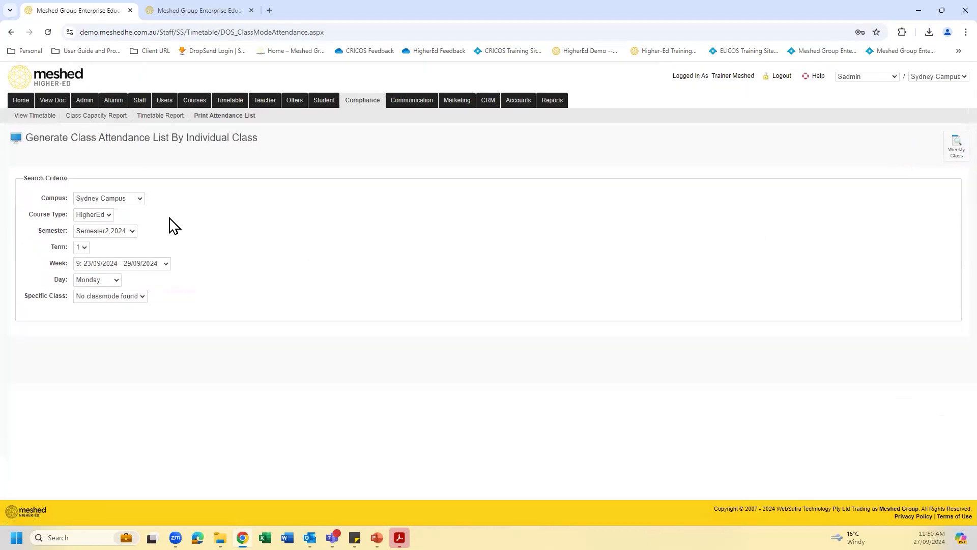
click(129, 232)
scroll(130, 336, down, 3)
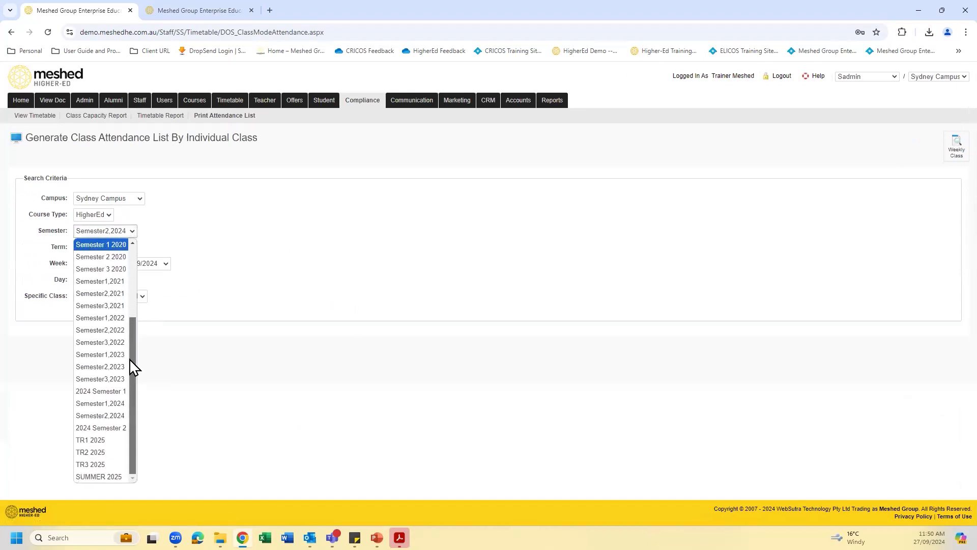
click(121, 428)
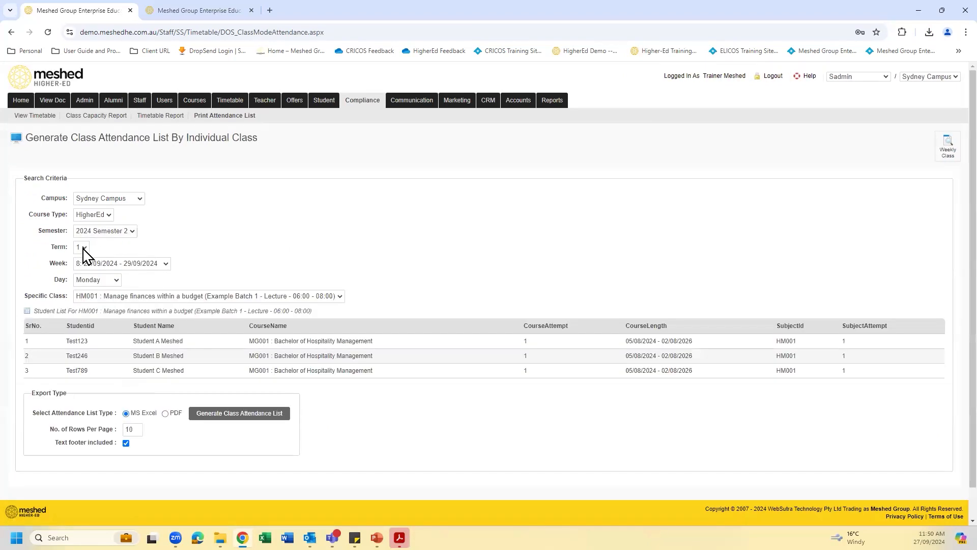
click(166, 265)
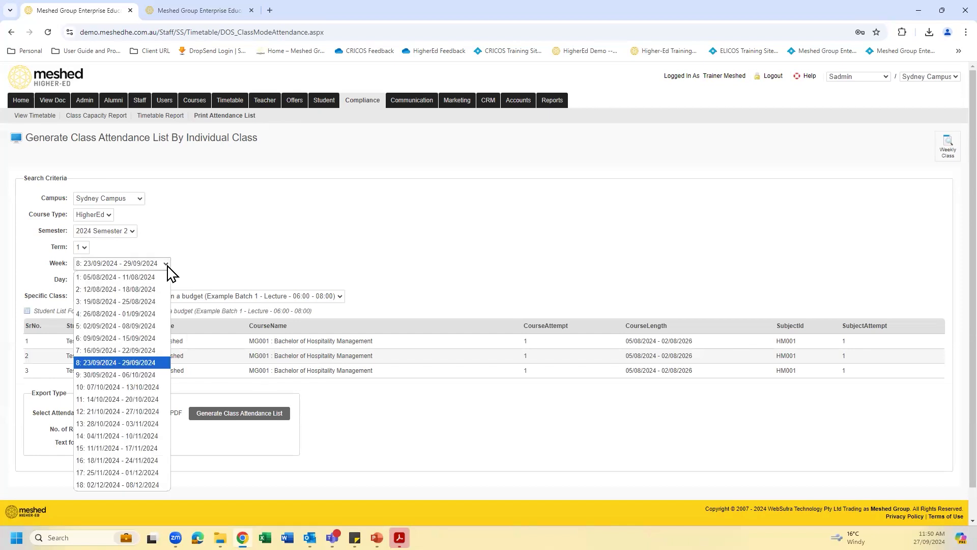
click(156, 376)
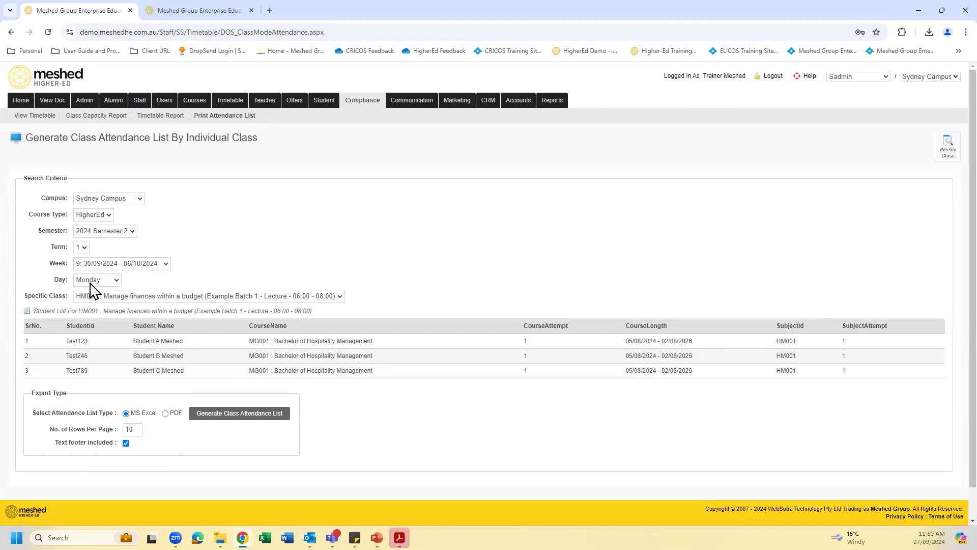
- Generate the PDF attendance list for the Monday HM001 lecture of Example Batch 1 and view the roll rotated upright
click(118, 281)
click(119, 282)
click(340, 296)
click(317, 308)
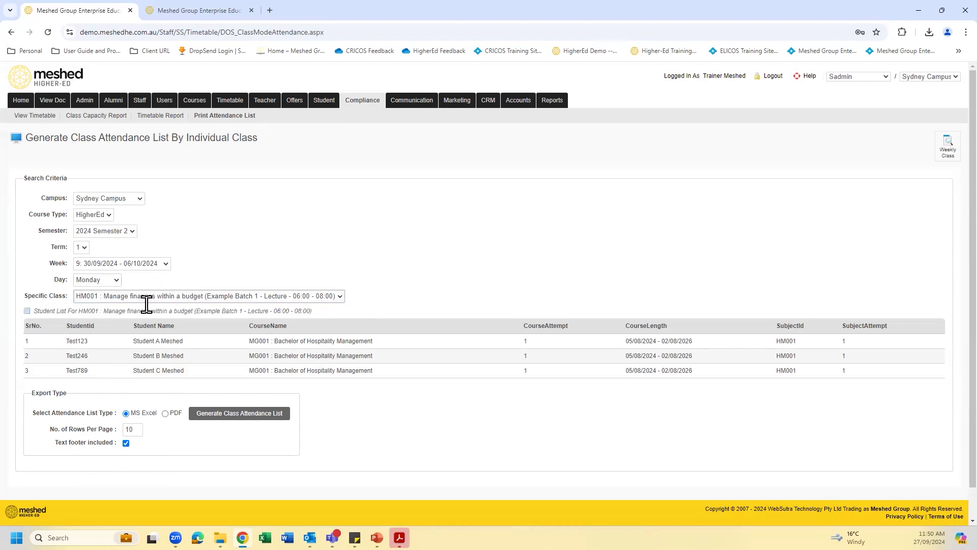
click(165, 413)
click(239, 413)
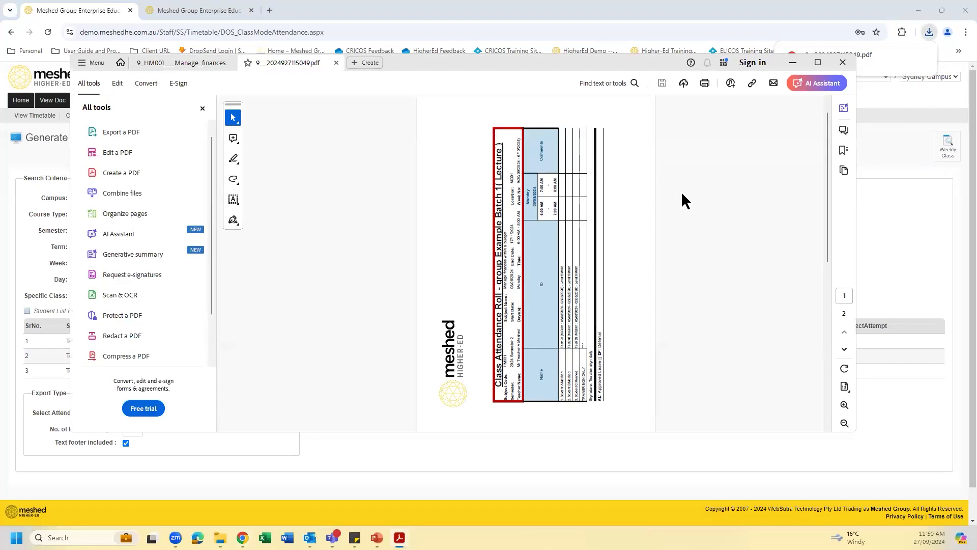
click(843, 369)
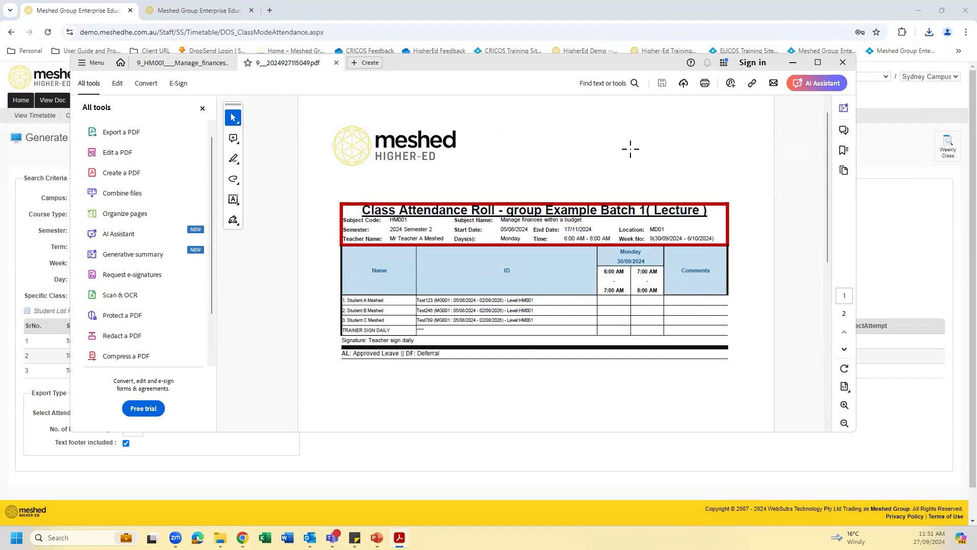
click(792, 63)
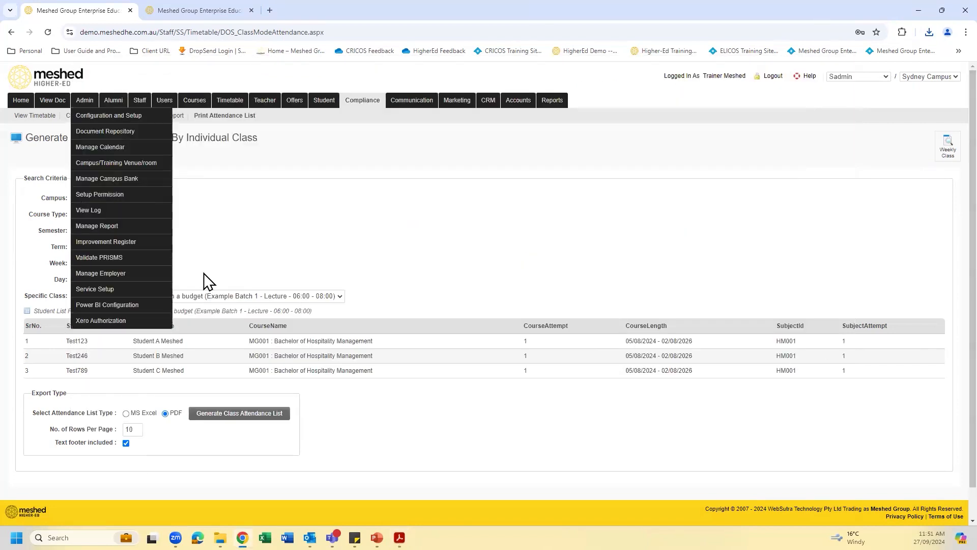
- Generate and view the PDF attendance list for the Tuesday HM001 tutorial, and return to the weekly class list page
click(116, 280)
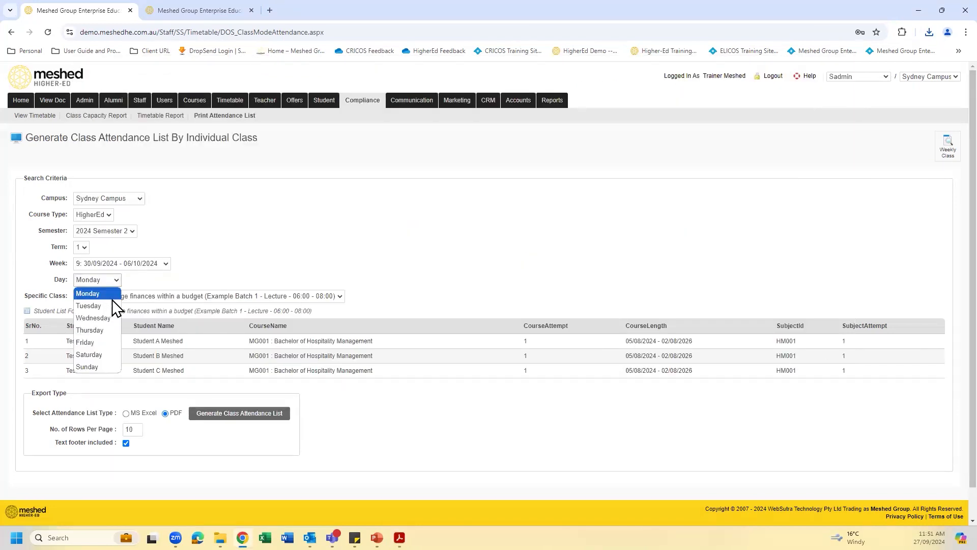
click(108, 306)
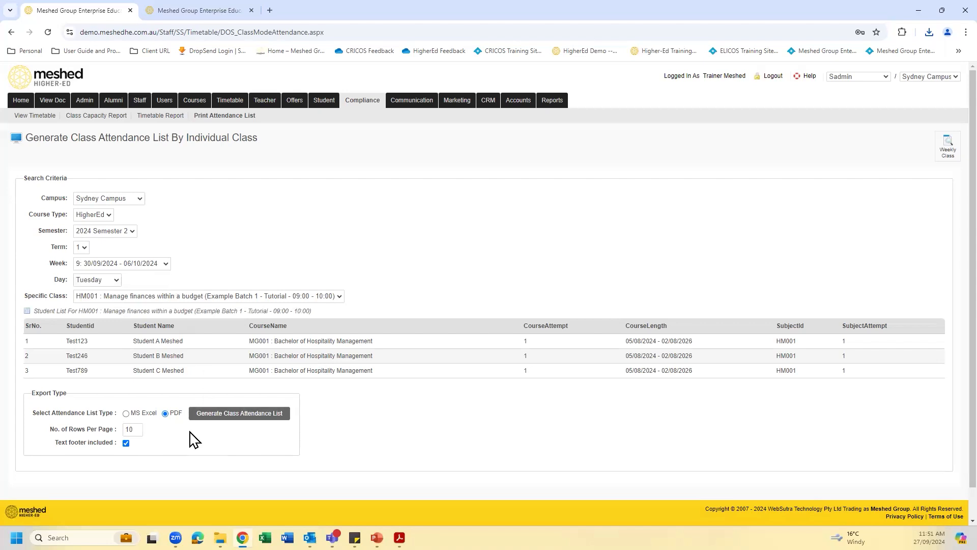
click(241, 415)
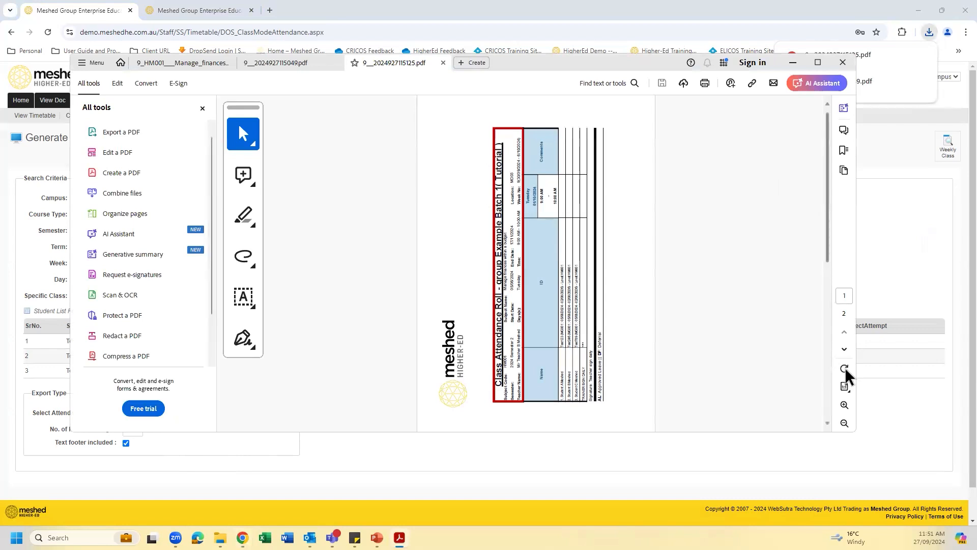
click(845, 368)
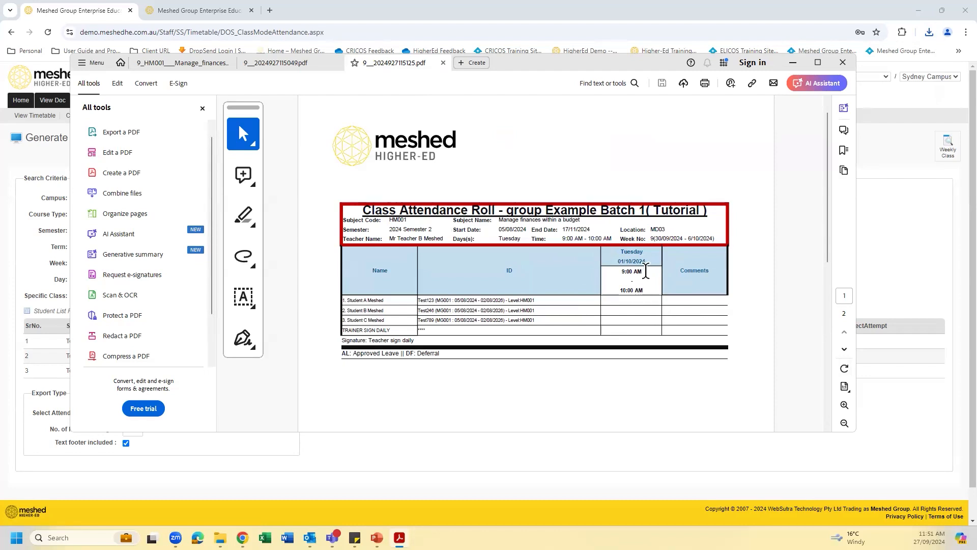
click(794, 62)
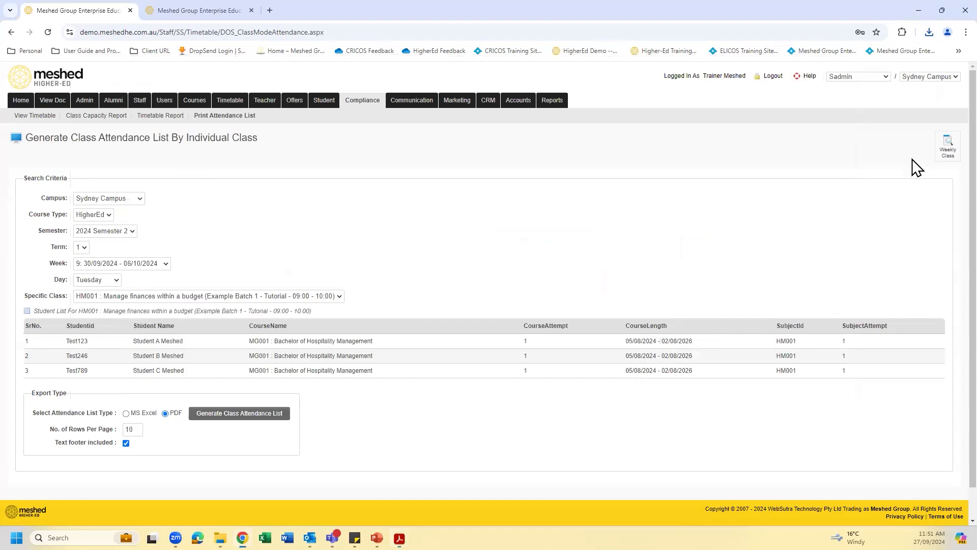
click(940, 151)
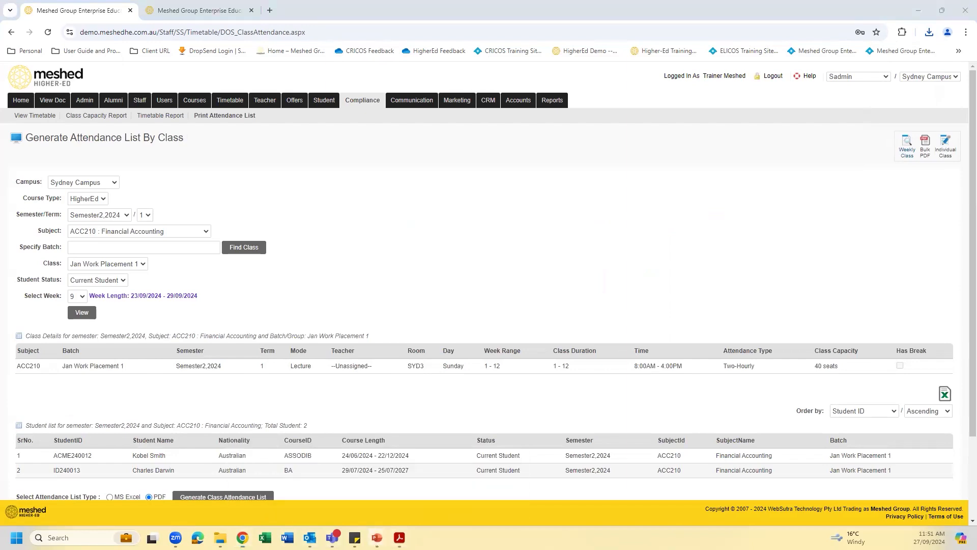
click(920, 12)
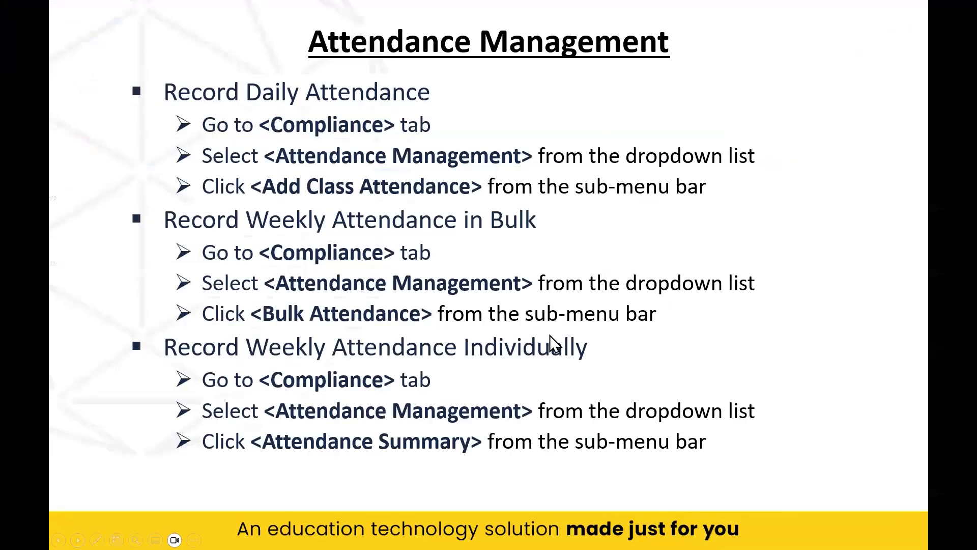
click(487, 406)
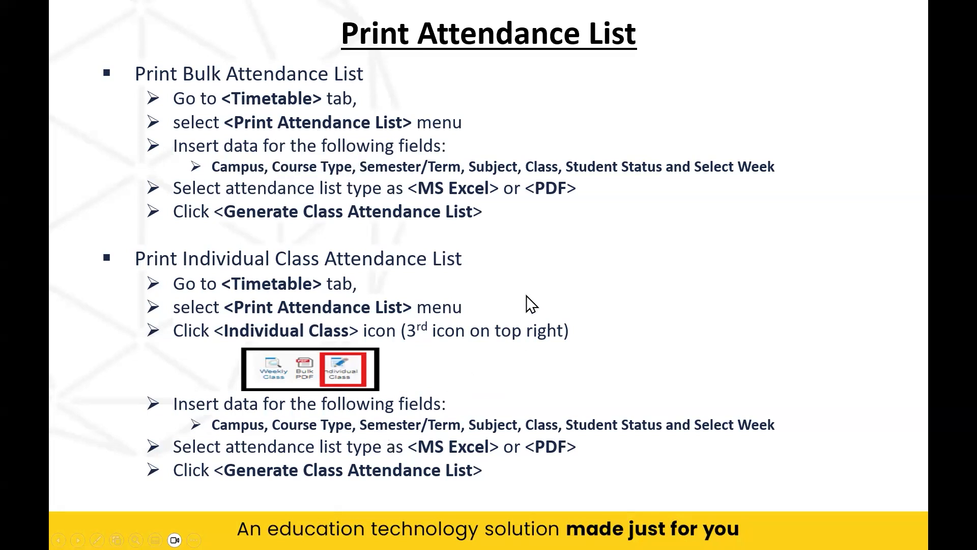
click(481, 88)
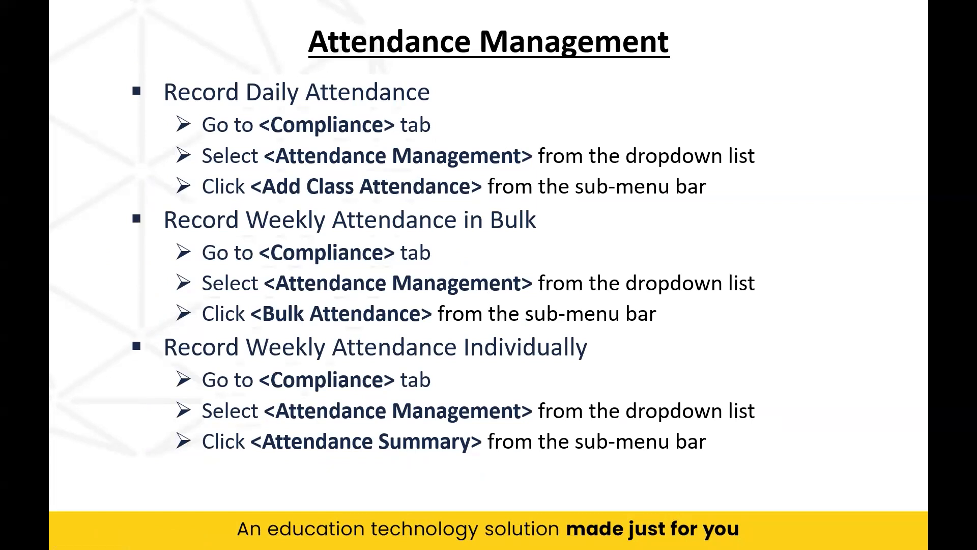
key(alt+Tab)
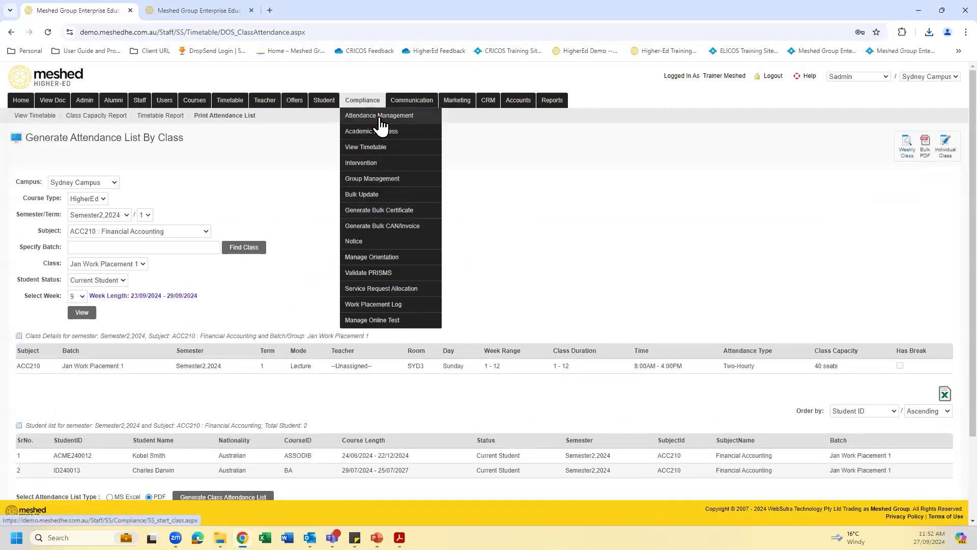
- Open the Add Class Attendance (Daily/Weekly) page and select 2024 Semester 2 with term-week 1 : W - 6: 09/09/2024 - 15/09/2024
click(379, 117)
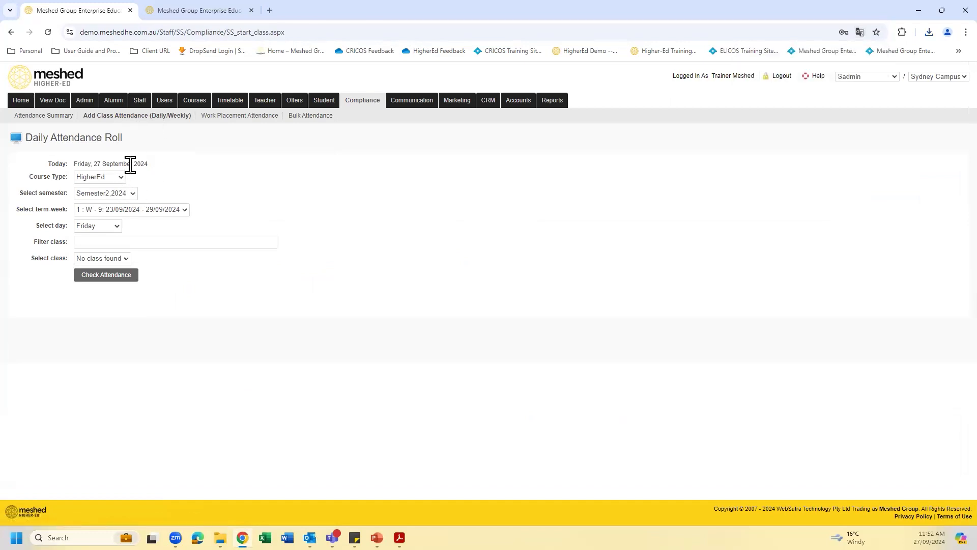
click(131, 195)
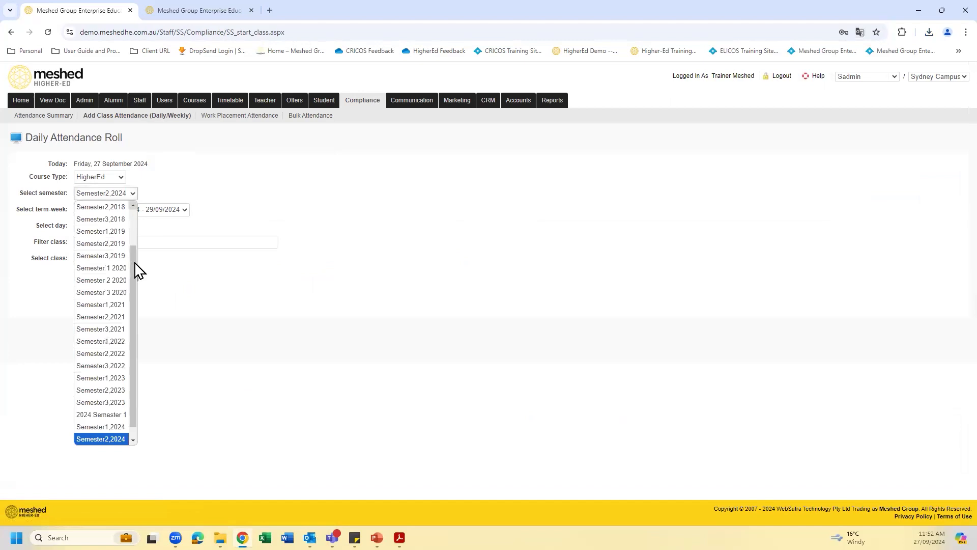
scroll(113, 438, down, 1)
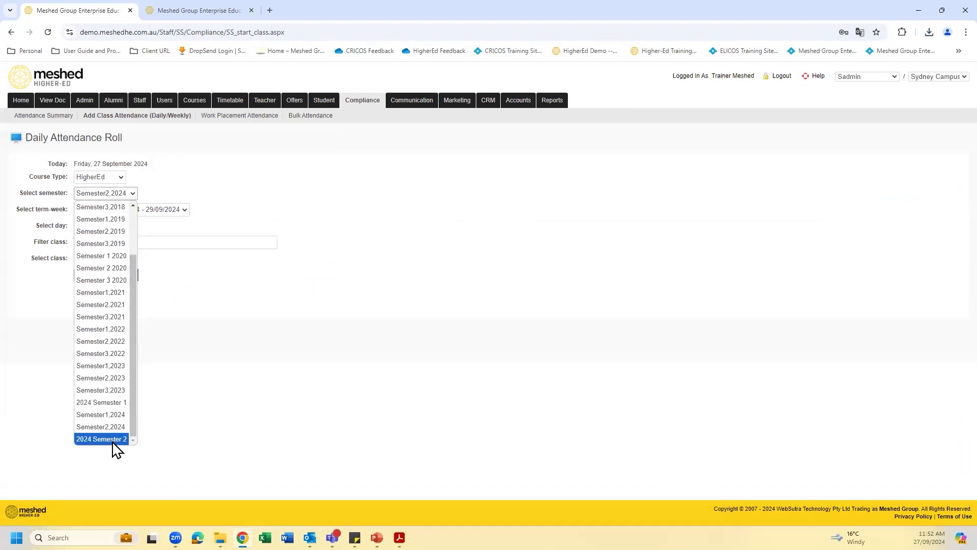
click(113, 438)
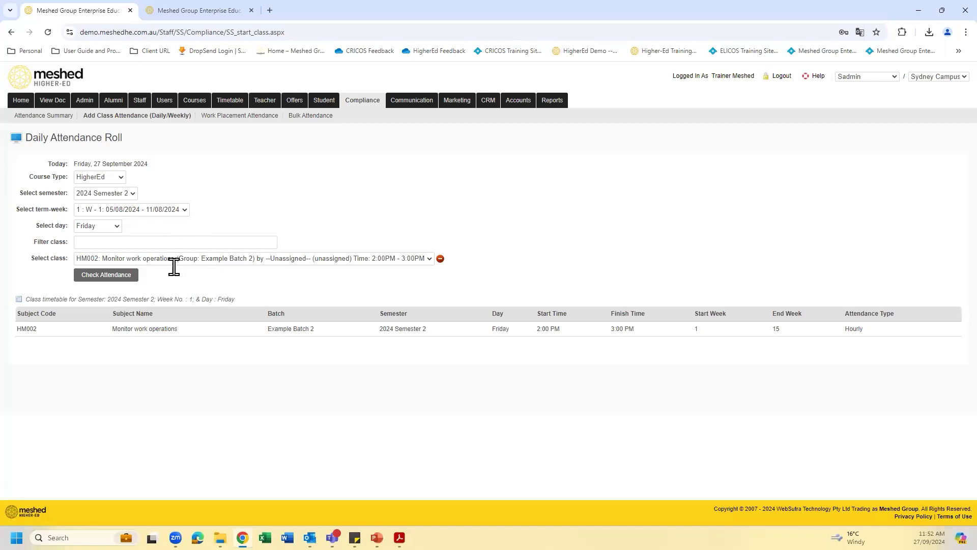
click(174, 209)
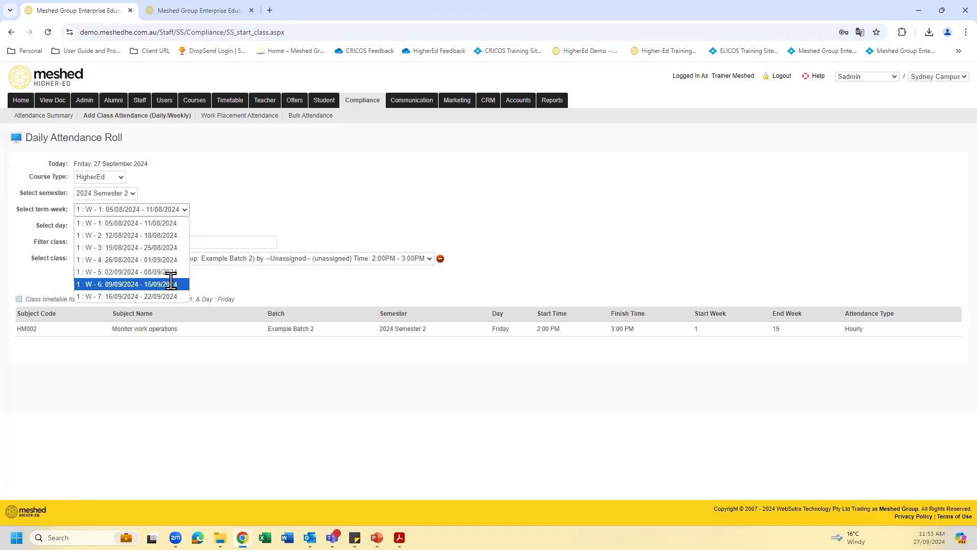
click(119, 283)
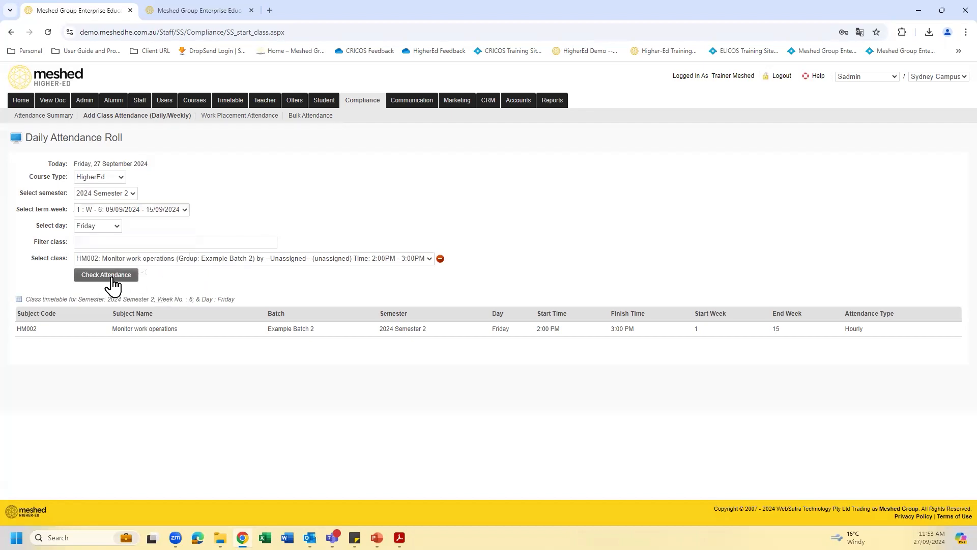
- Set the daily attendance roll's day to Monday and keep the HM001 Example Batch 1 class from 6:00AM to 8:00AM
click(107, 274)
click(119, 227)
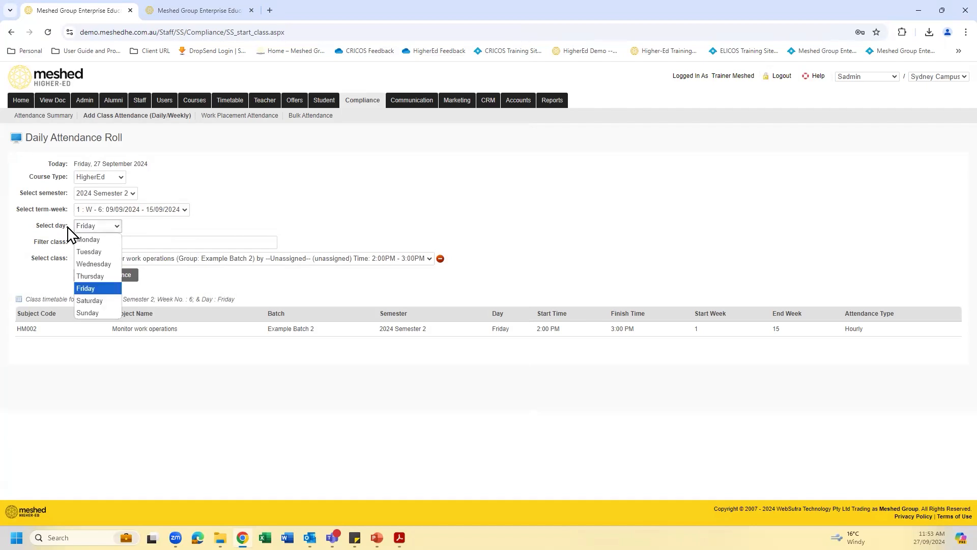
click(101, 239)
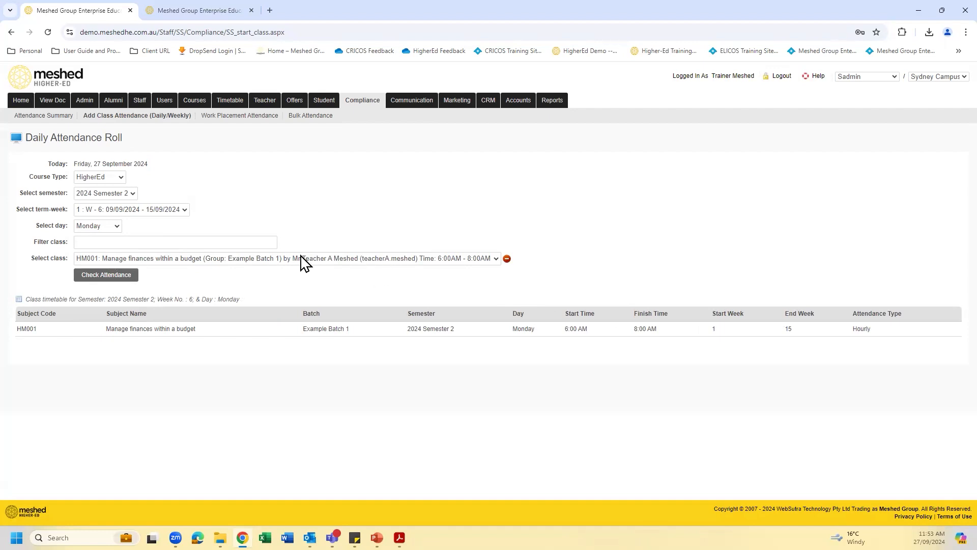
click(496, 259)
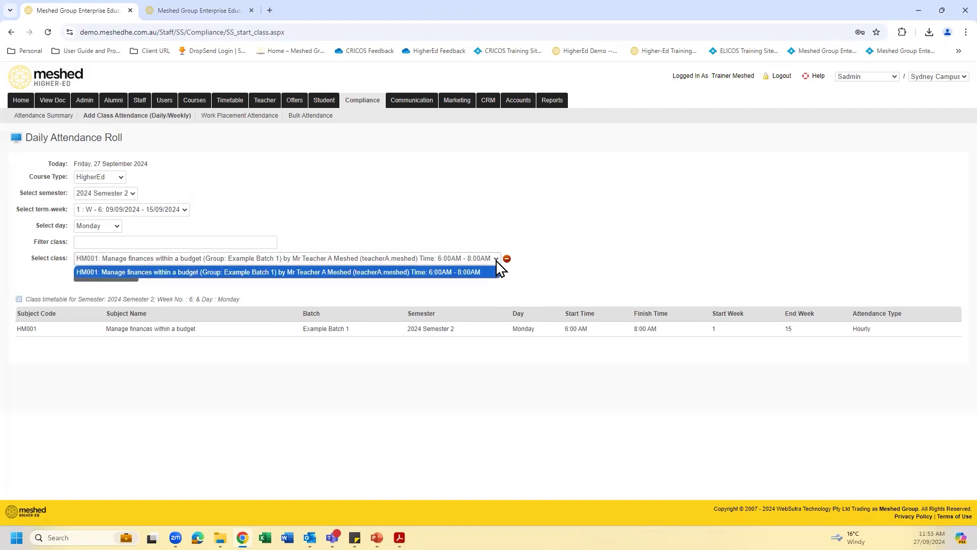
click(496, 261)
- Open the class's attendance checklist and record all students as present for both the 6:00 AM-7:00 AM and 7:00 AM-8:00 AM hours
click(113, 276)
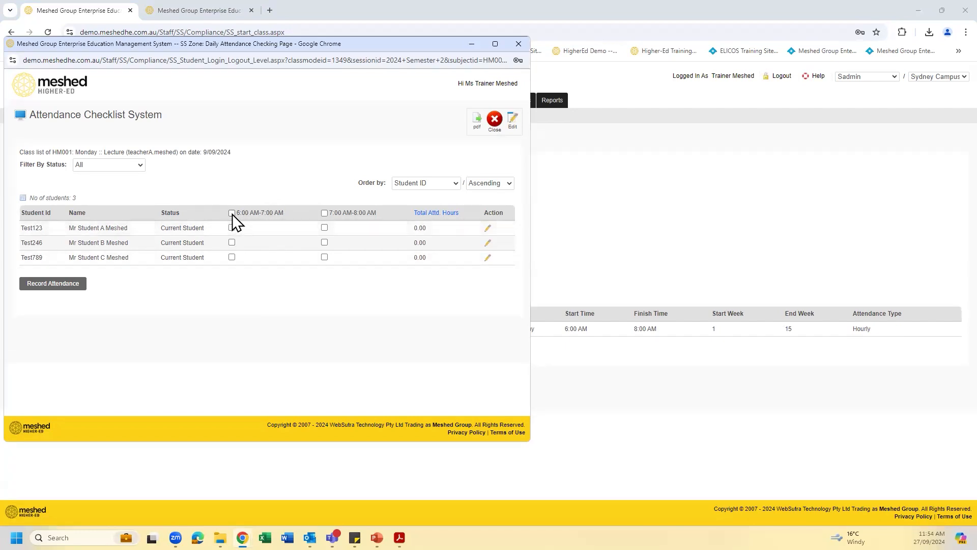
click(325, 214)
click(61, 291)
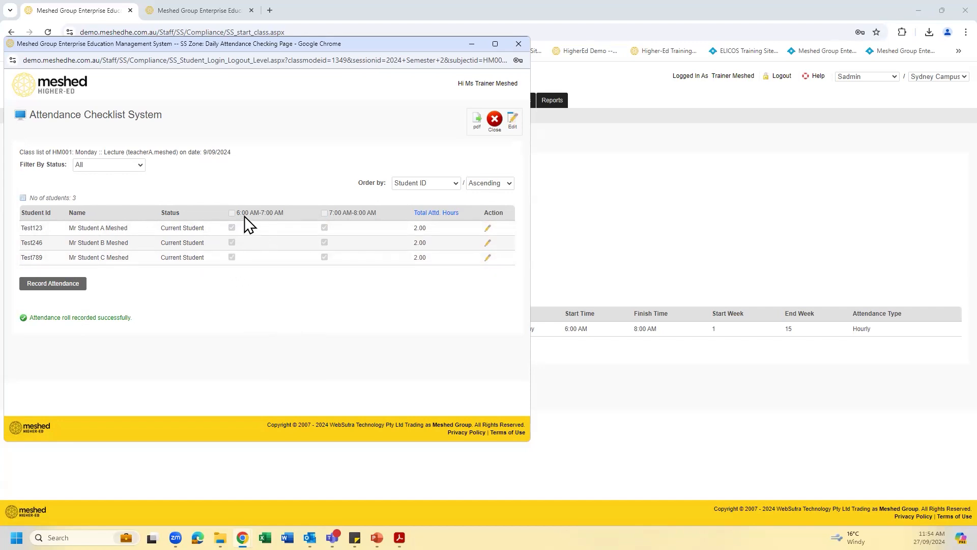
- Change the third student's attendance start time to 6:30 AM in the attendance checklist, record the roll and minimise the checklist window
click(513, 122)
click(487, 258)
click(232, 269)
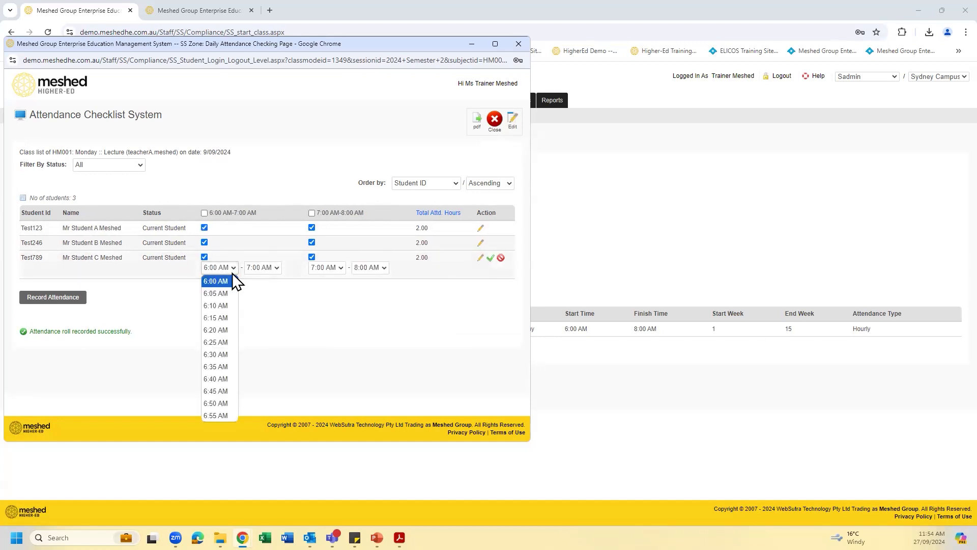
click(224, 355)
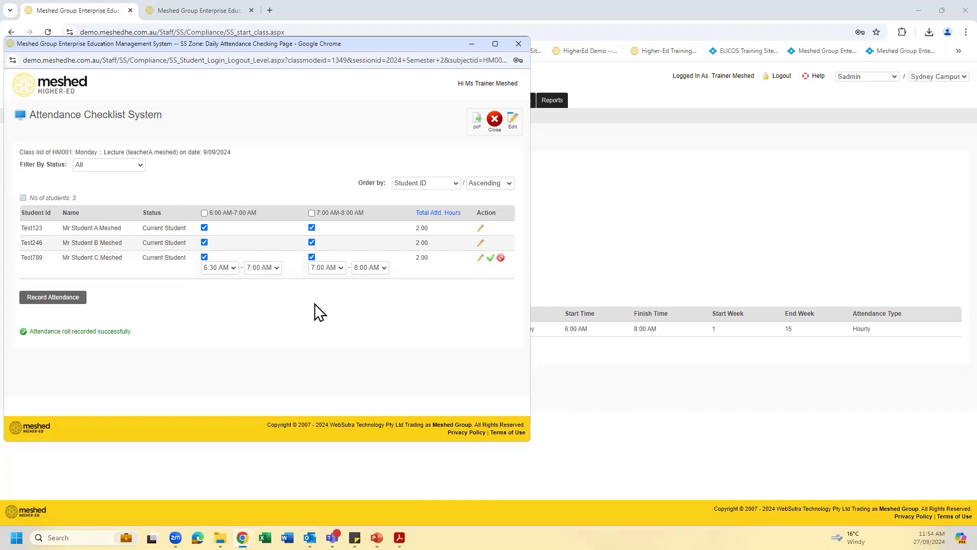
click(491, 259)
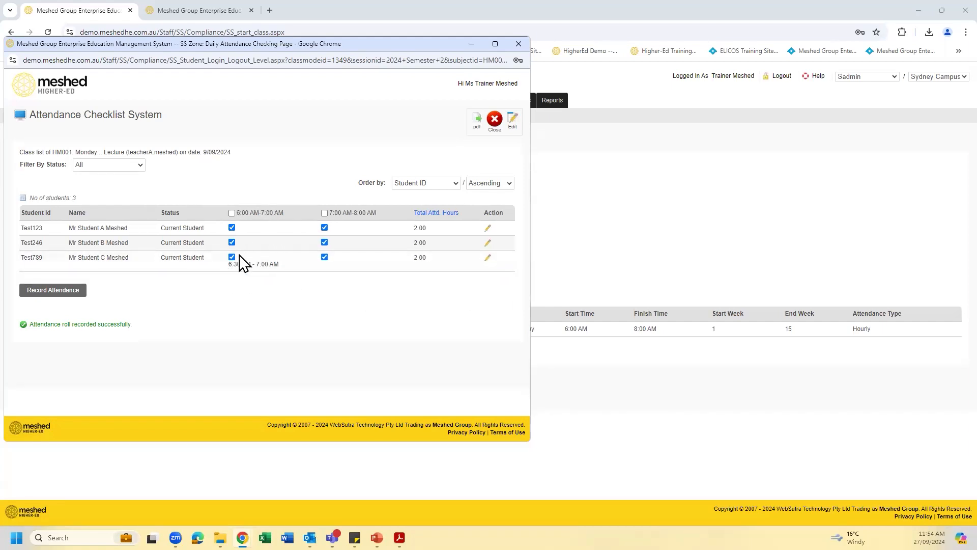
click(51, 293)
click(471, 44)
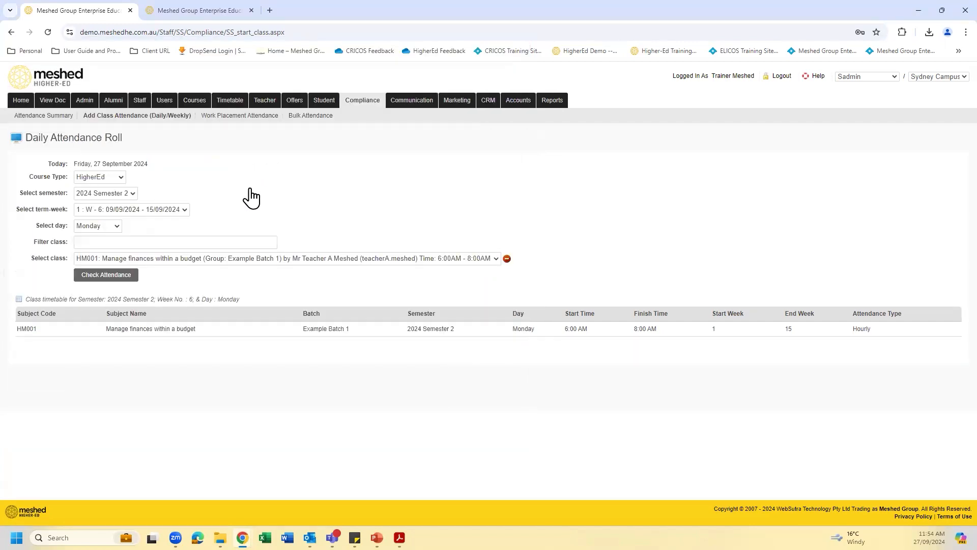
click(116, 230)
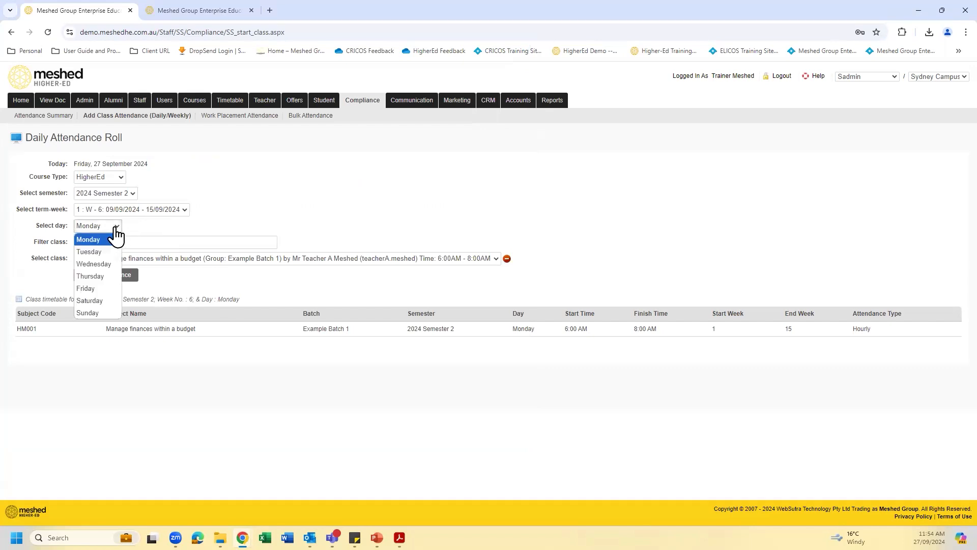
click(116, 229)
click(184, 213)
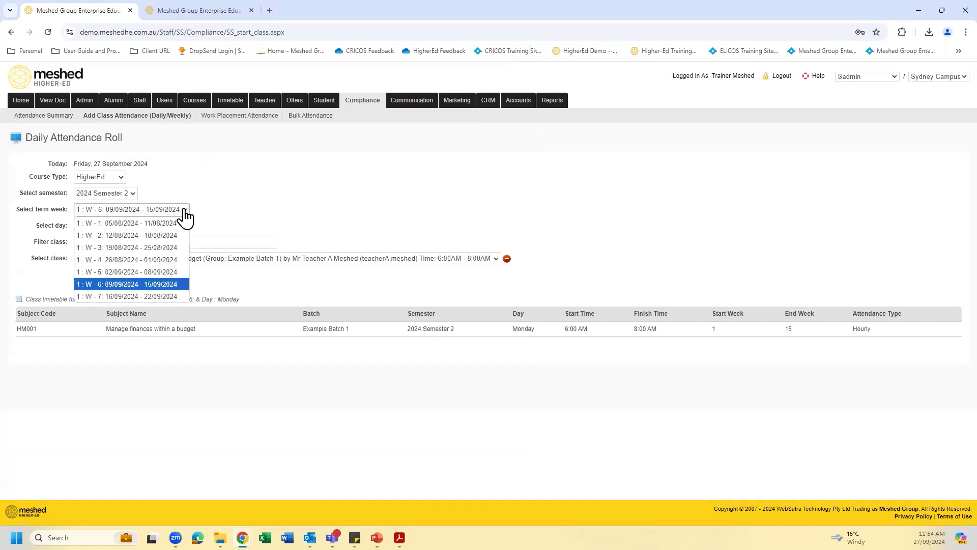
click(225, 238)
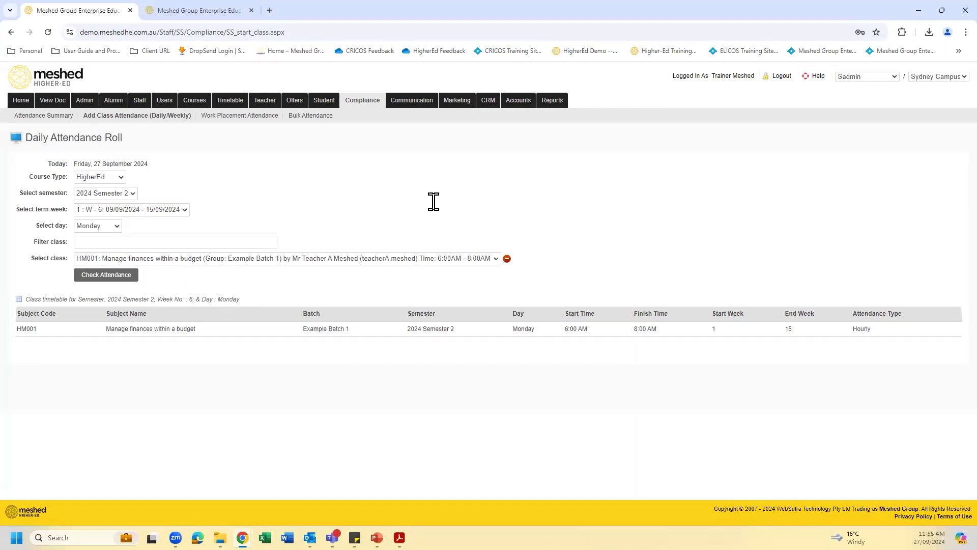
- Open the Bulk Attendance page and select the course MG001 : Bachelor of Hospitality Management
click(310, 118)
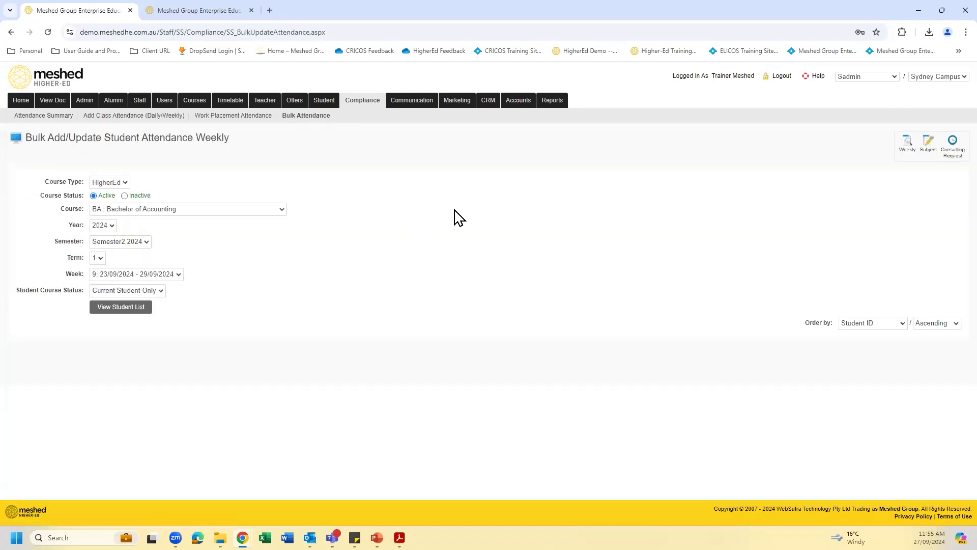
click(283, 210)
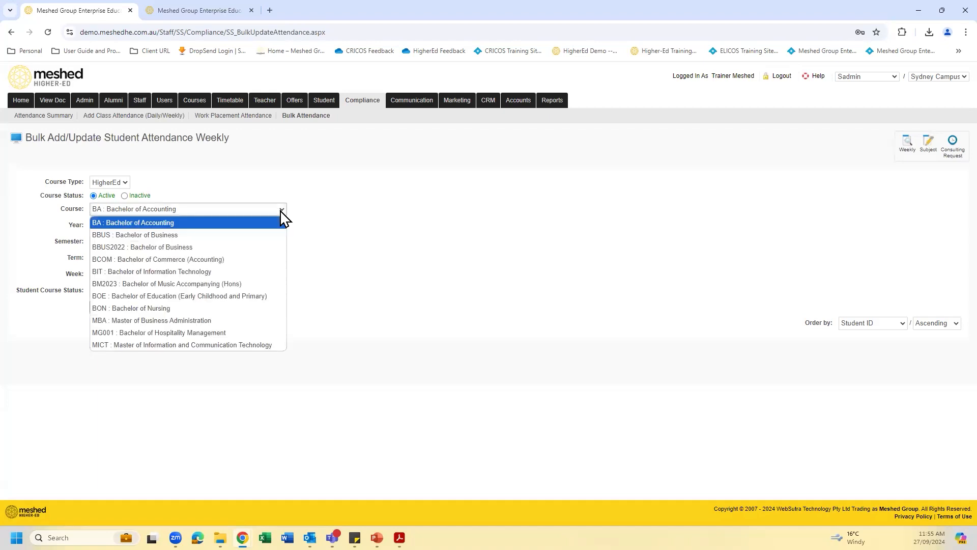
click(126, 183)
click(123, 194)
click(125, 184)
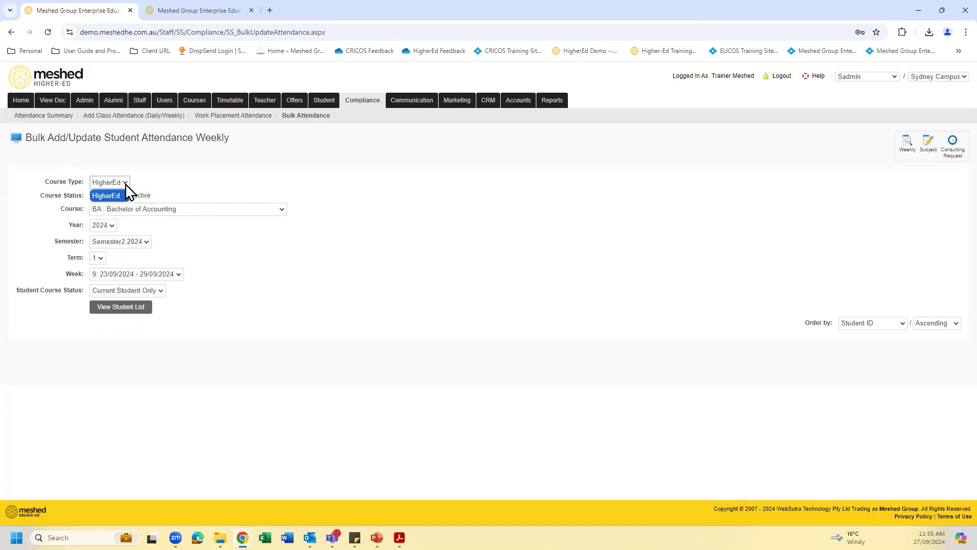
click(280, 209)
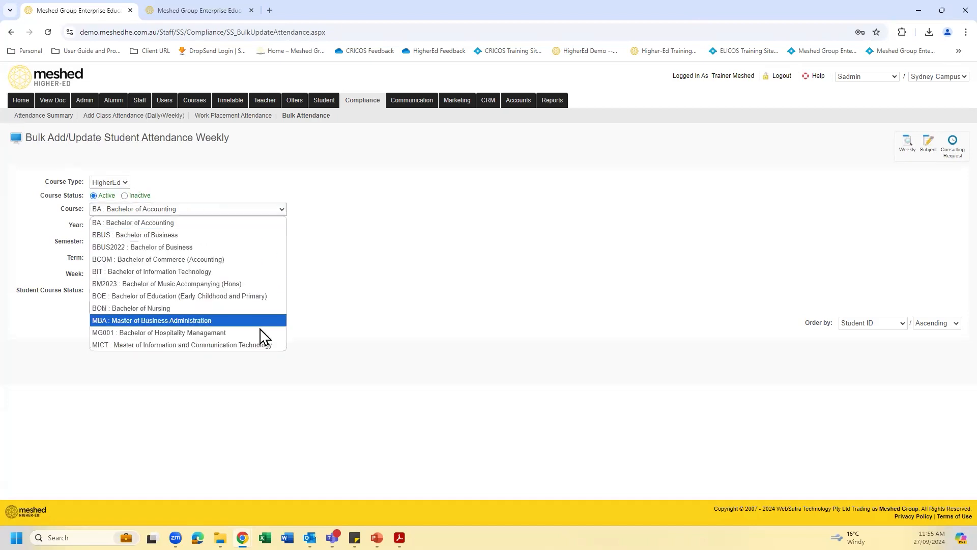
click(260, 332)
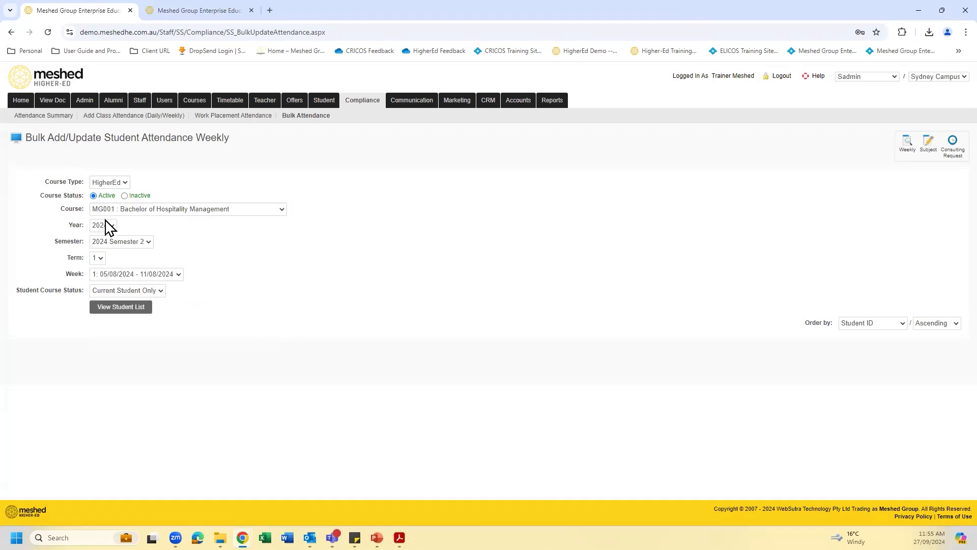
- Choose 2024 Semester 2 and week 6: 09/09/2024 - 15/09/2024 for the bulk attendance
click(148, 241)
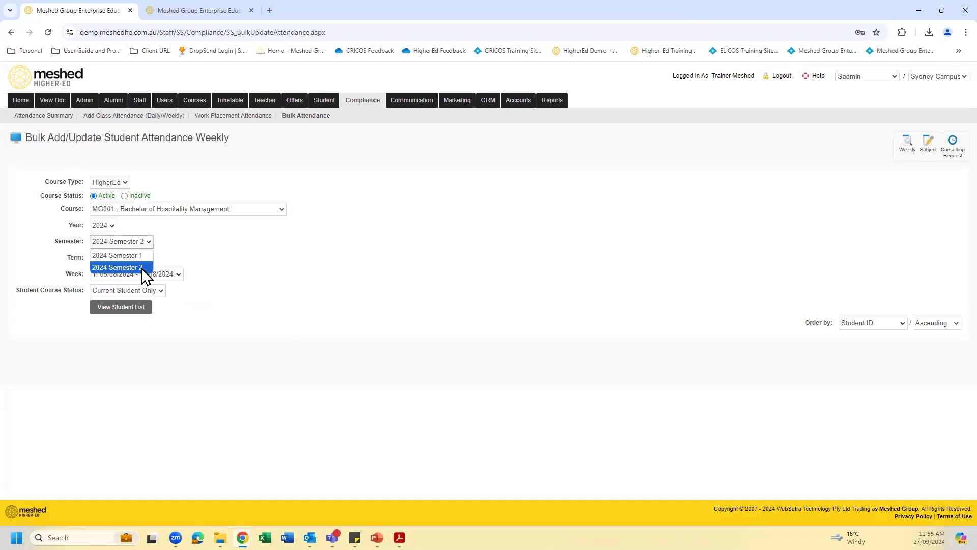
click(141, 269)
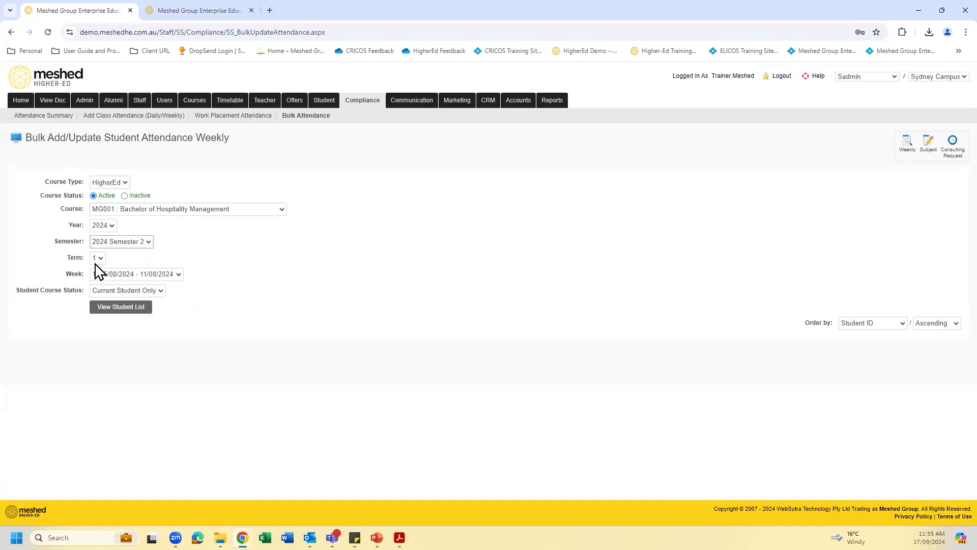
click(178, 274)
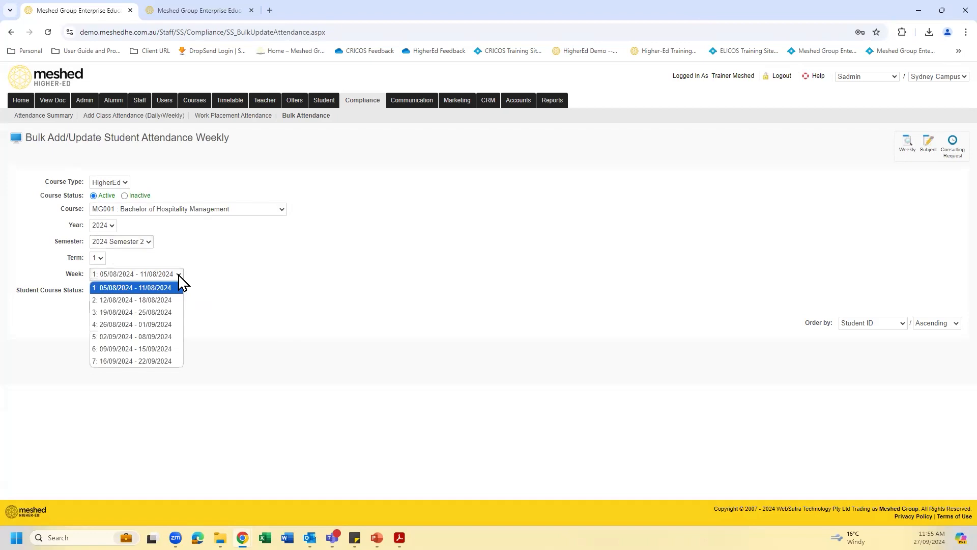
click(147, 348)
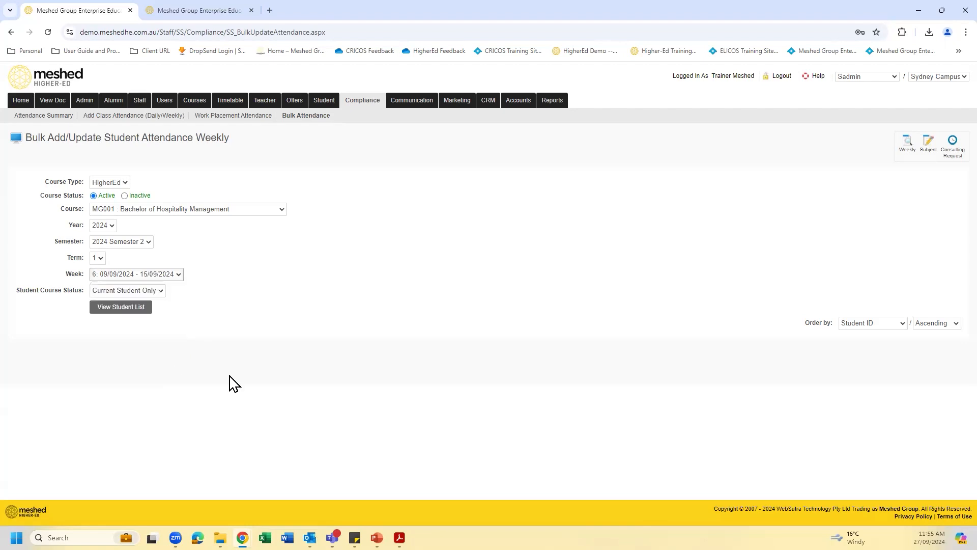
- Set the student course status to All Students and display the student list
click(162, 291)
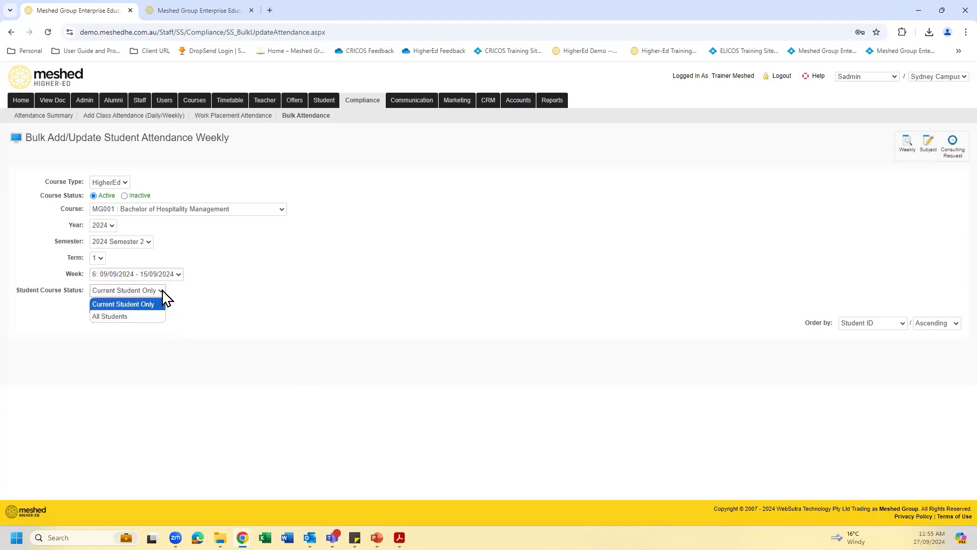
click(139, 318)
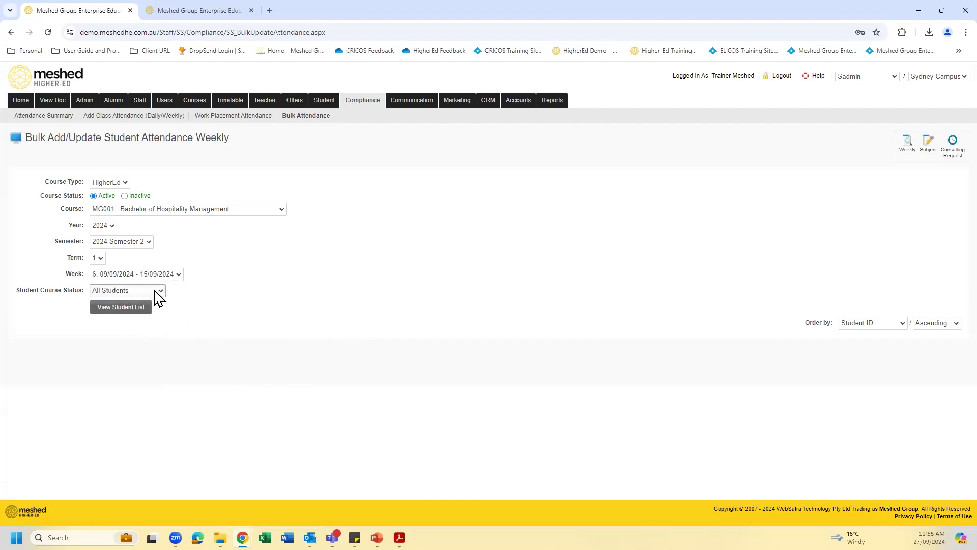
click(137, 311)
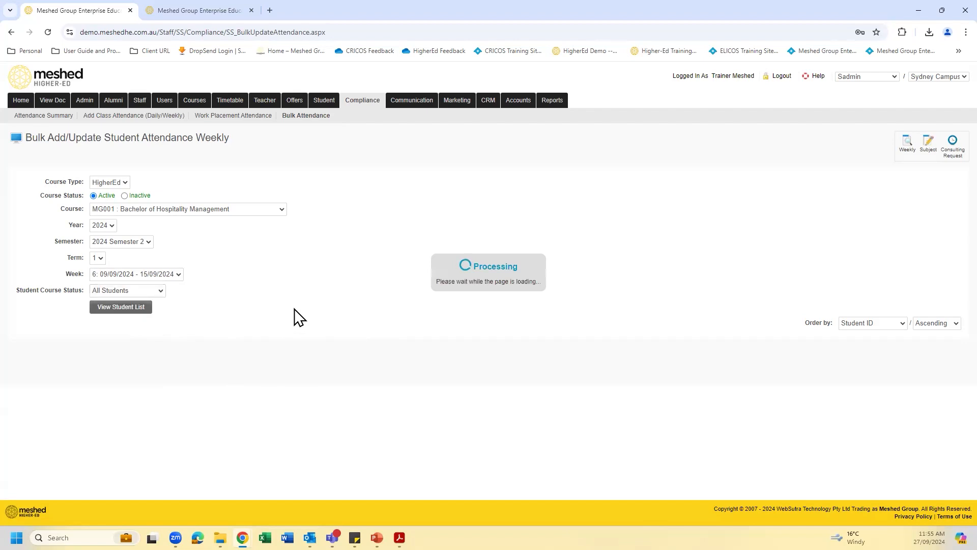
scroll(360, 255, down, 1)
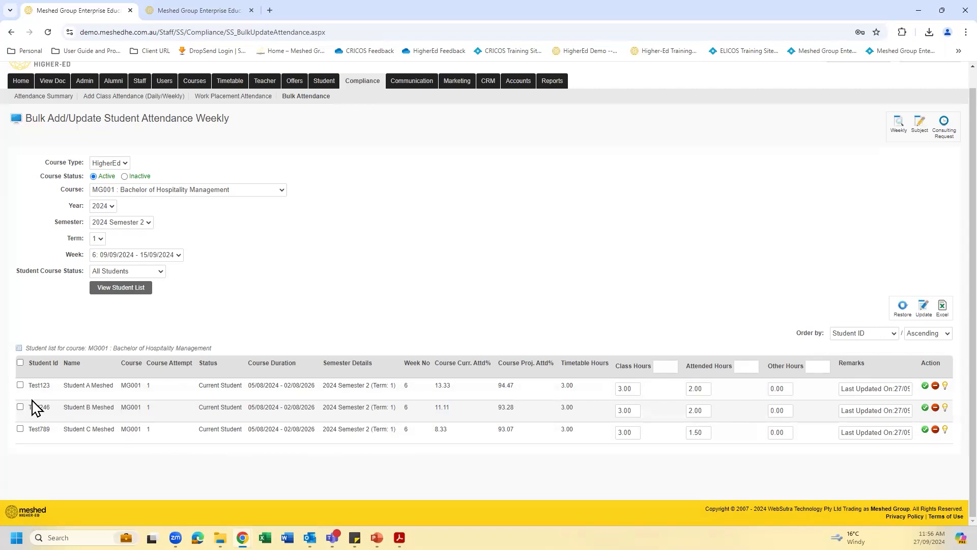
- Select all listed students and fill in 3 class hours for all of them at once
click(21, 385)
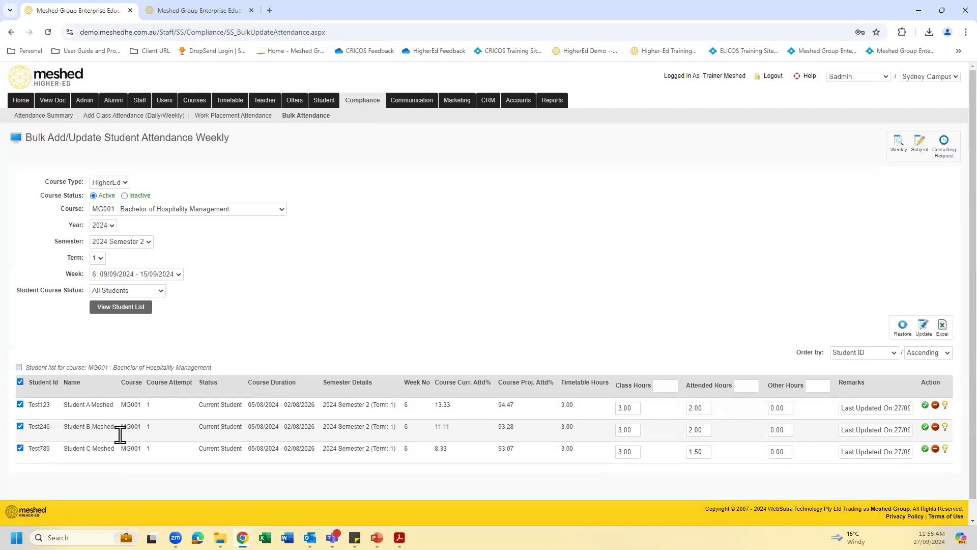
click(662, 385)
click(631, 407)
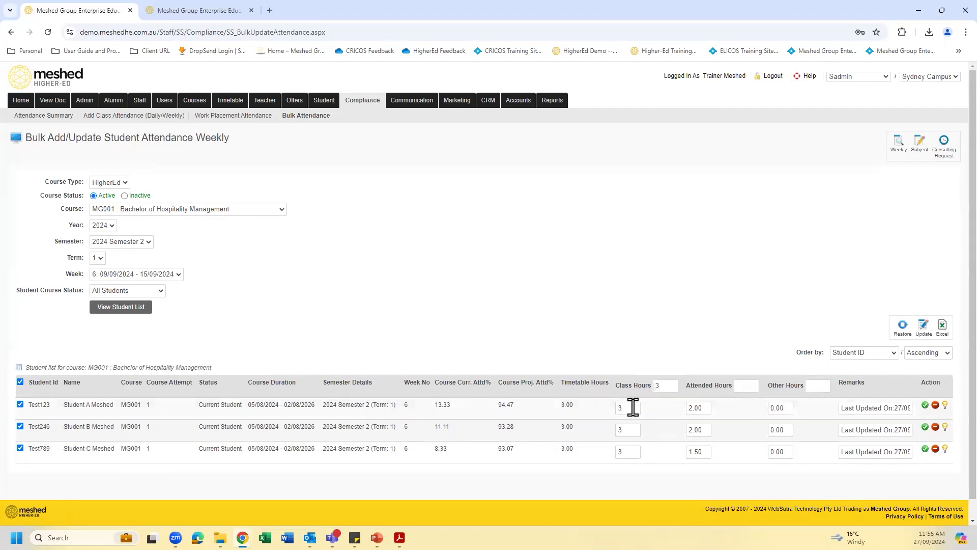
- Clear the individual class hours and attended hours of all three students in the list
drag(624, 407, 610, 417)
key(BackSpace)
double_click(621, 429)
key(BackSpace)
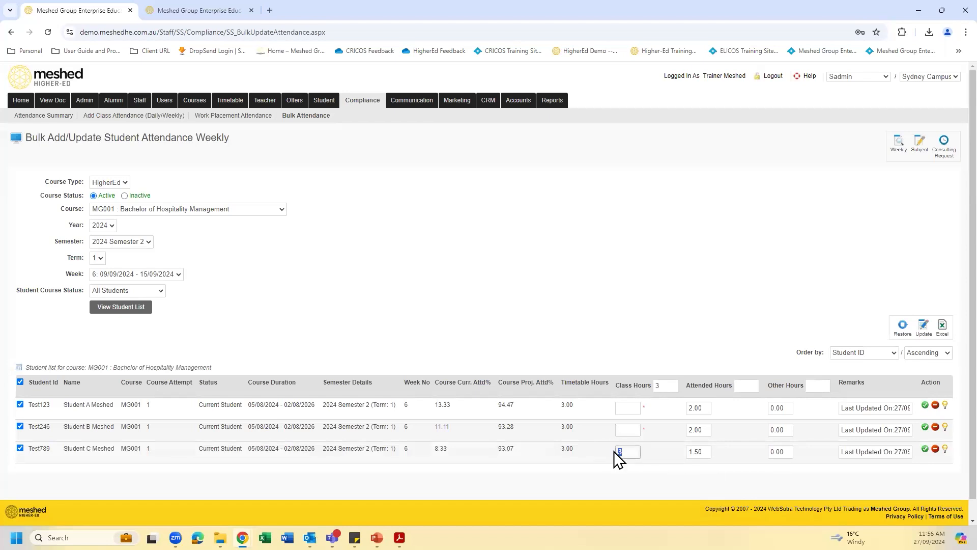
key(BackSpace)
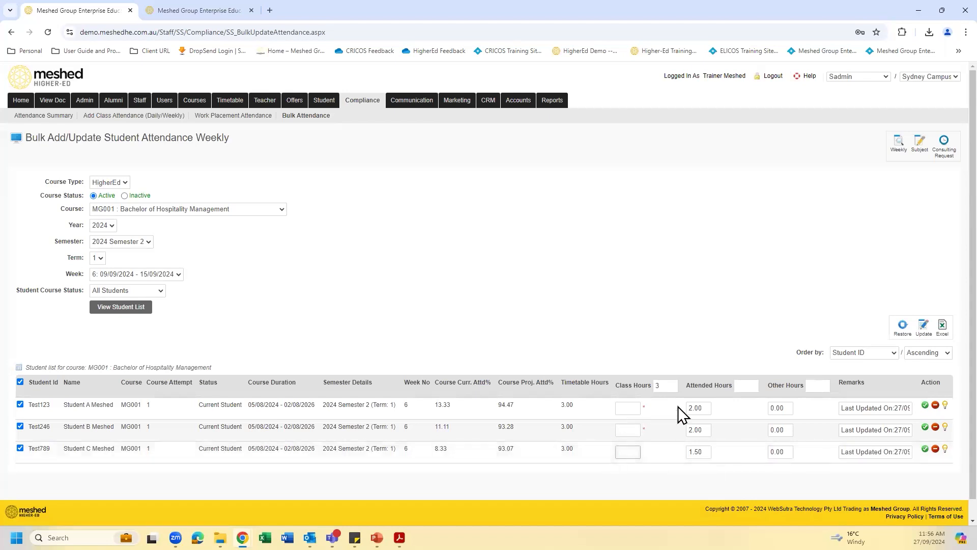
double_click(706, 409)
key(BackSpace)
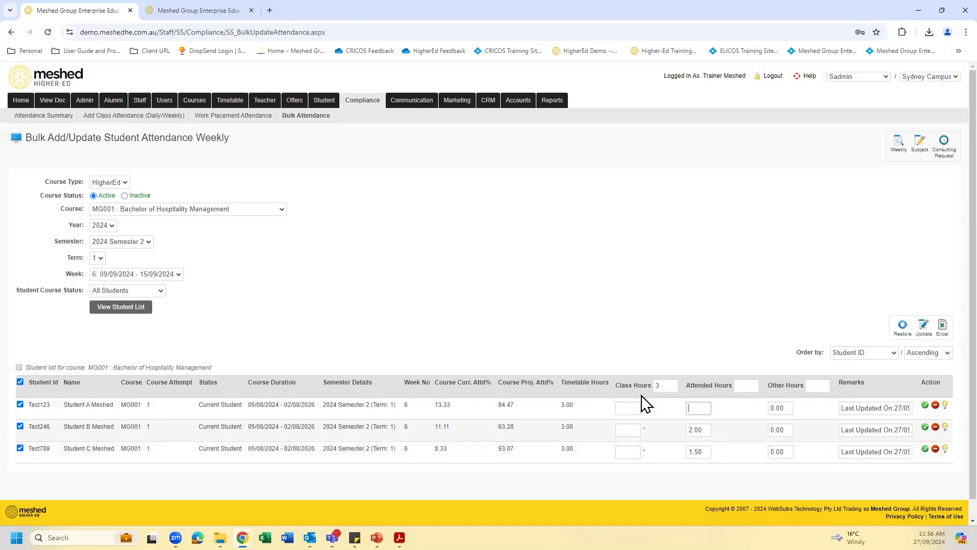
double_click(704, 429)
key(BackSpace)
double_click(701, 452)
click(730, 341)
- Fill in 6 class hours and 6 attended hours for all selected students at once
double_click(658, 386)
key(BackSpace)
click(662, 385)
key(Tab)
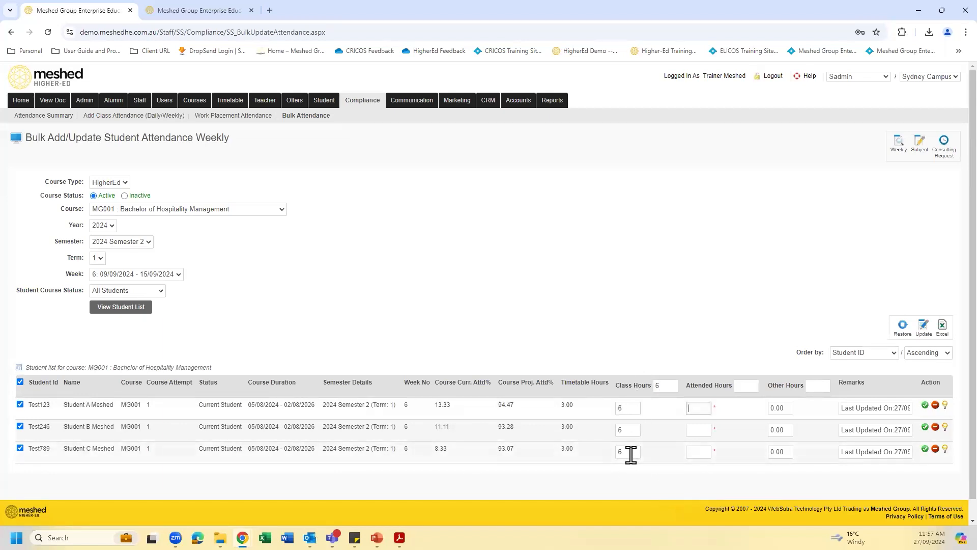
click(741, 385)
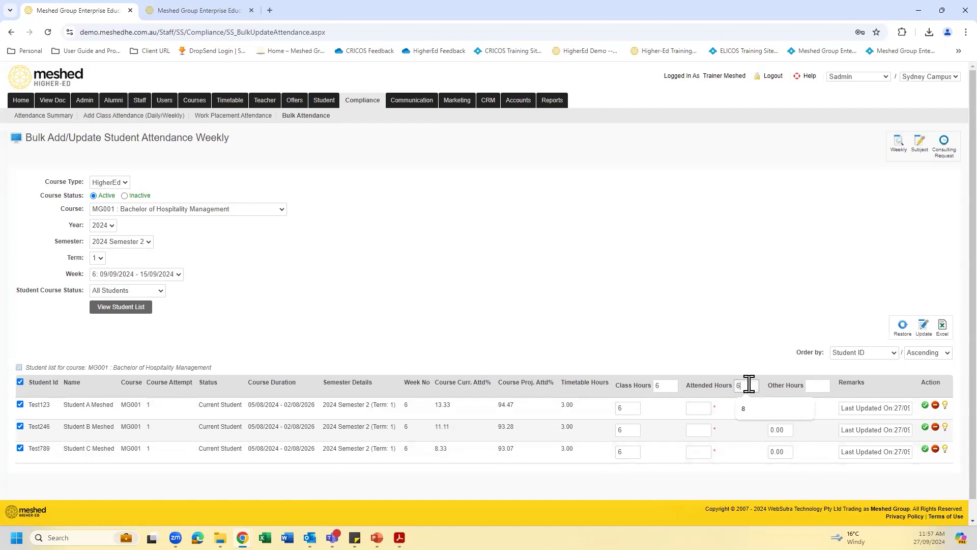
click(738, 448)
click(631, 451)
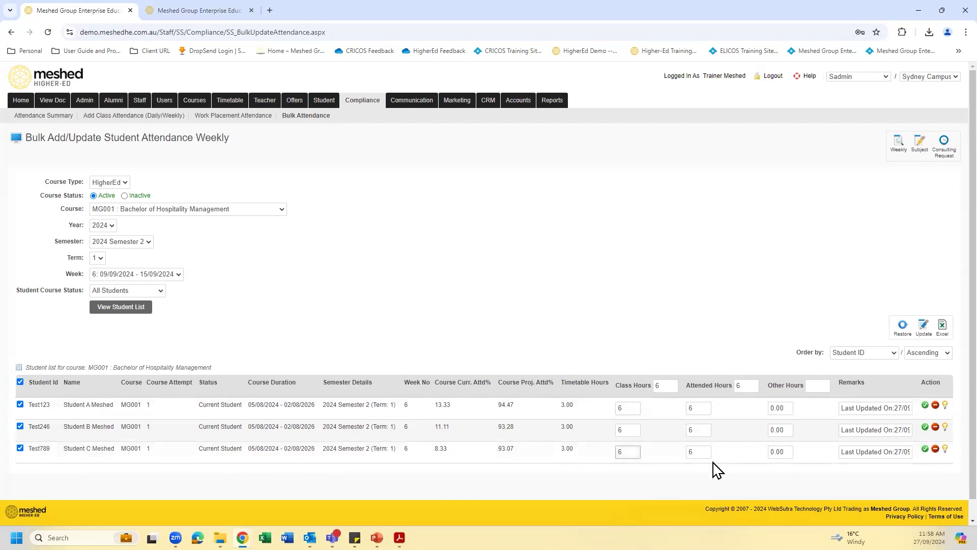
- Set the third student's attended hours to 4 and update that student's attendance record
click(694, 451)
text(4)
click(924, 448)
scroll(778, 382, down, 1)
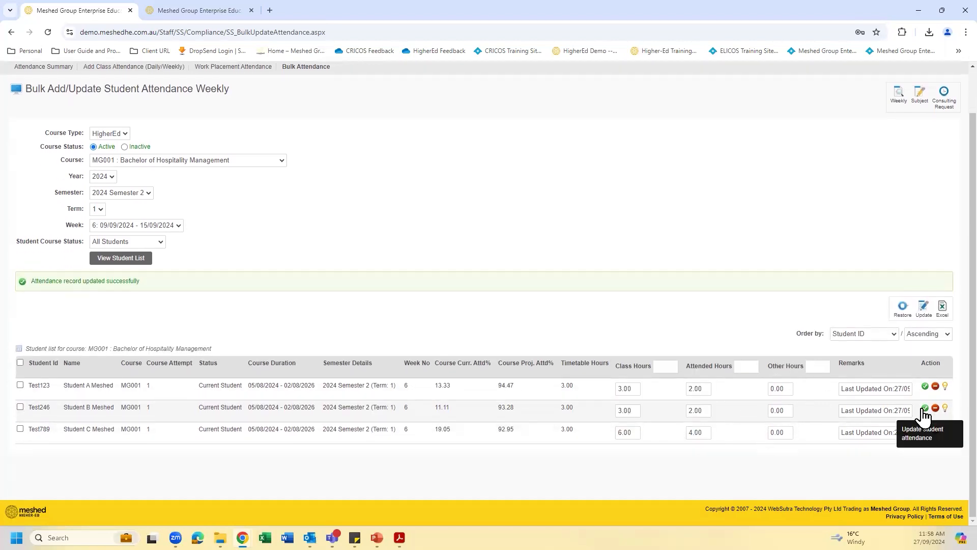
- Try the bulk attendance update for the whole list, and select the third student's record
click(924, 310)
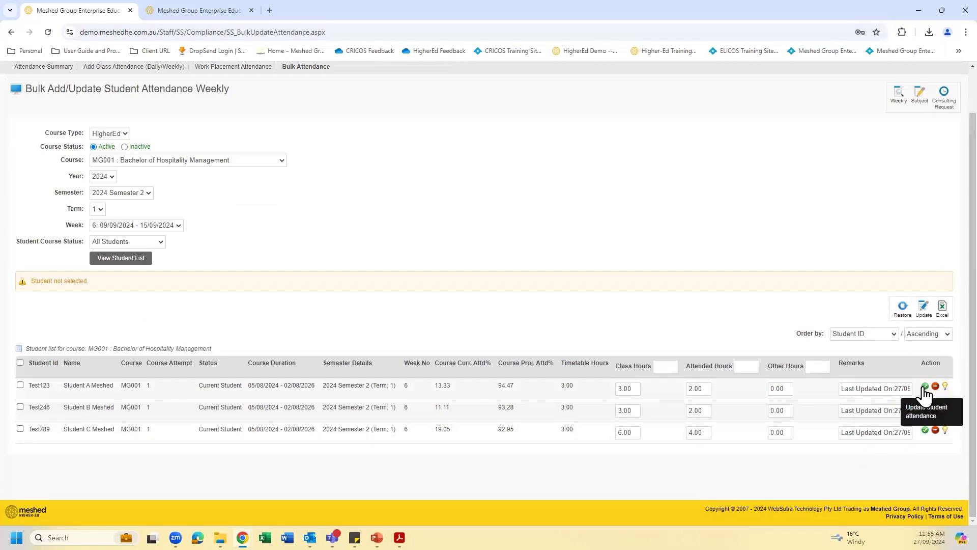
click(21, 429)
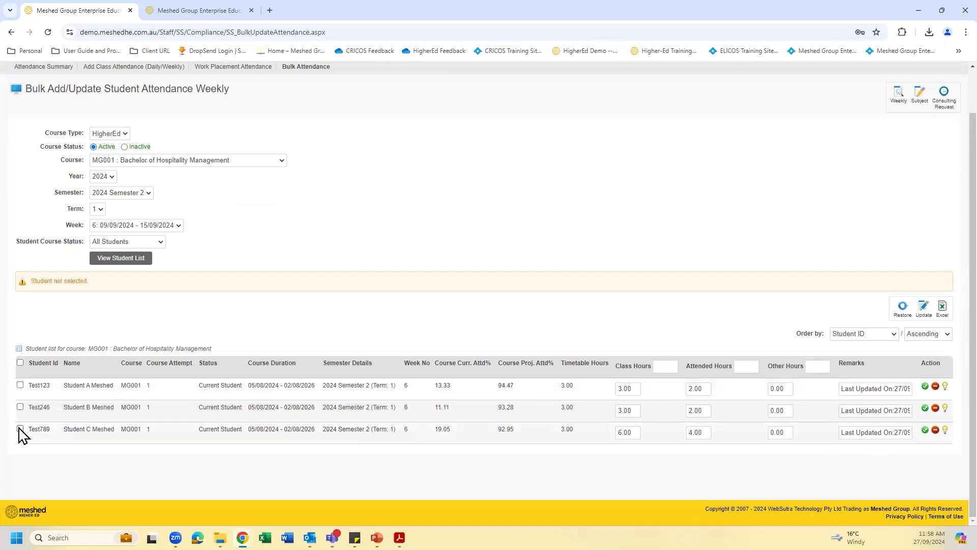
drag(704, 432, 690, 431)
- Try to update the second student's attendance record with 6 attended hours
double_click(709, 410)
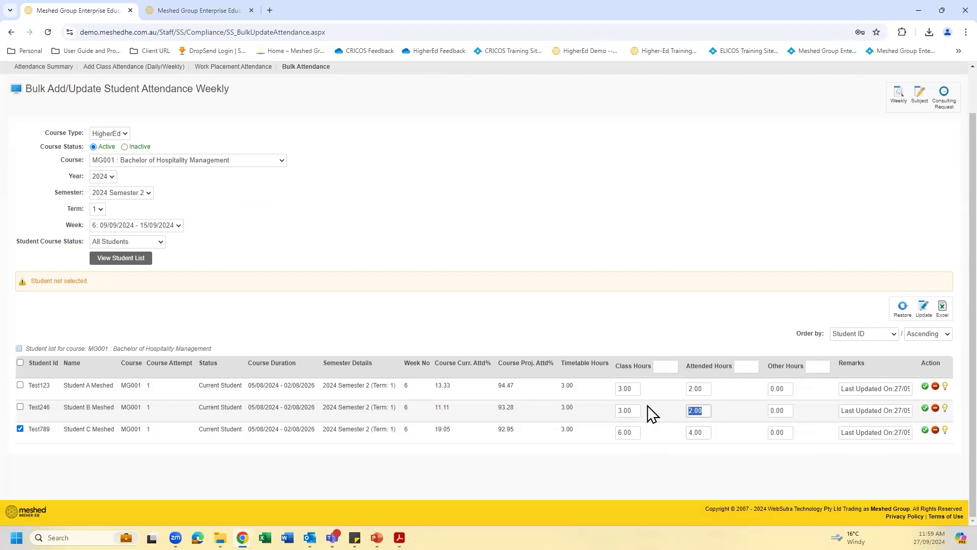
text(6)
click(925, 408)
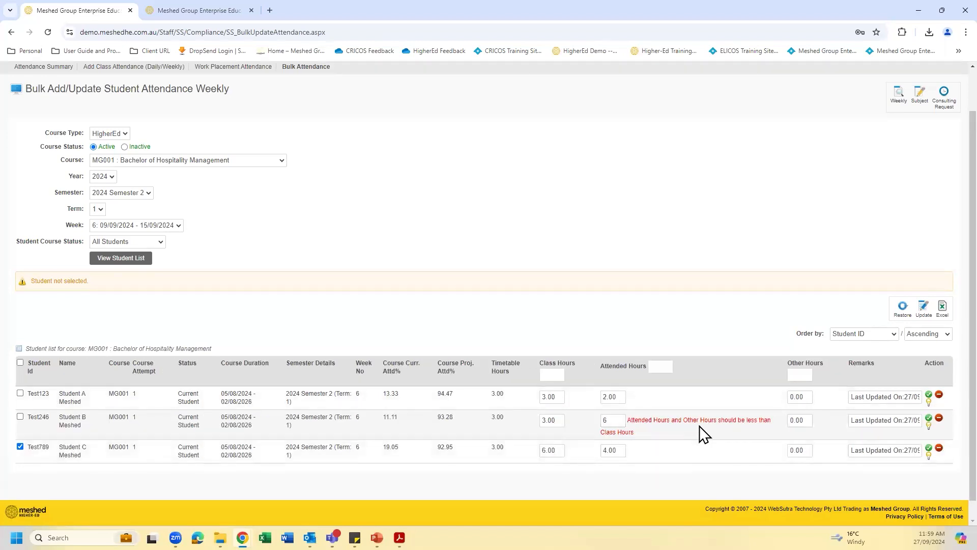
- Replace the second student's attended hours with 4
drag(617, 419, 594, 419)
key(BackSpace)
text(4)
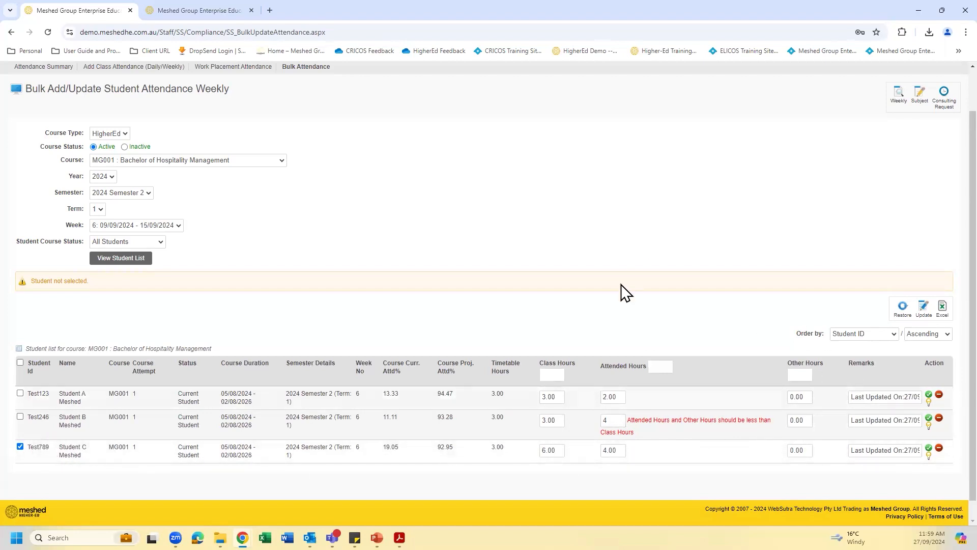
scroll(616, 288, up, 1)
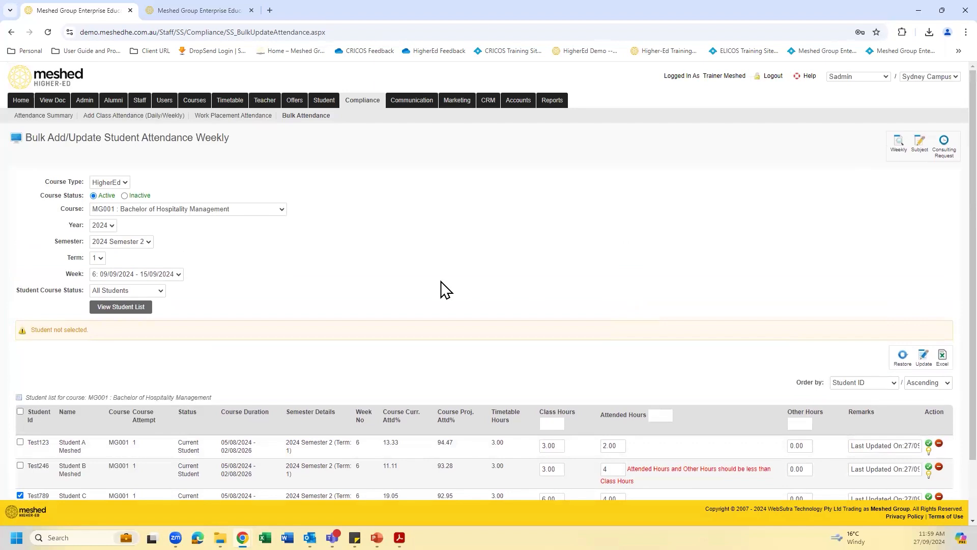
- Search the attendance summary by the first listed student's ID and open that student's attendance history
click(48, 119)
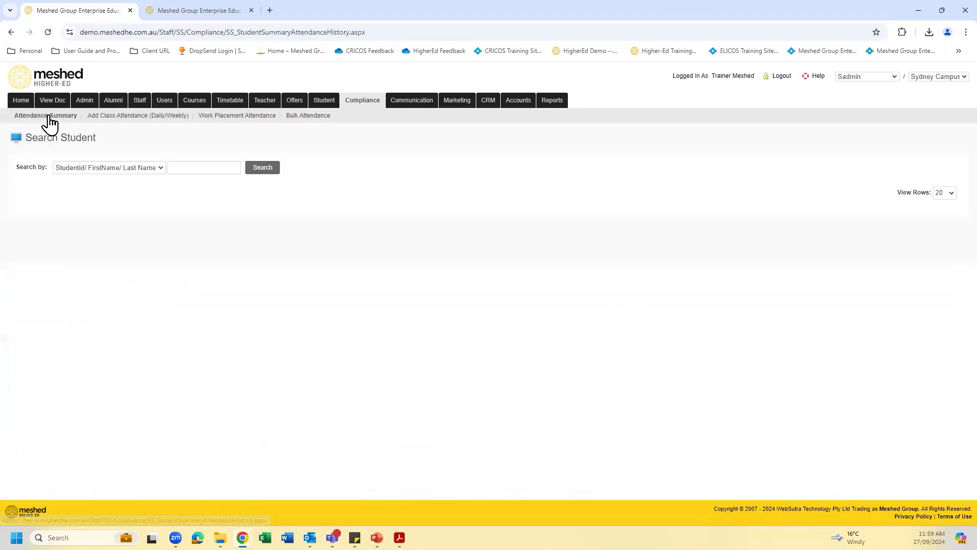
click(190, 167)
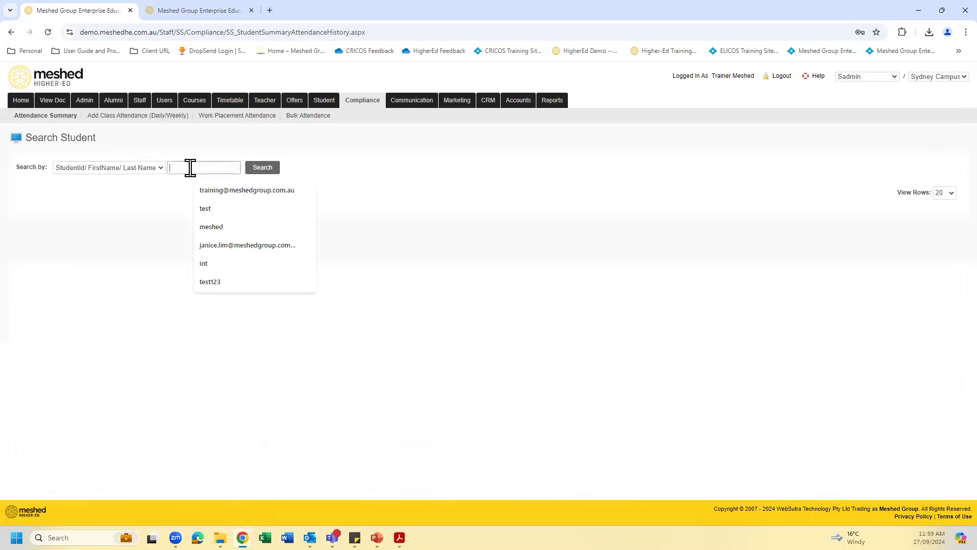
text(test)
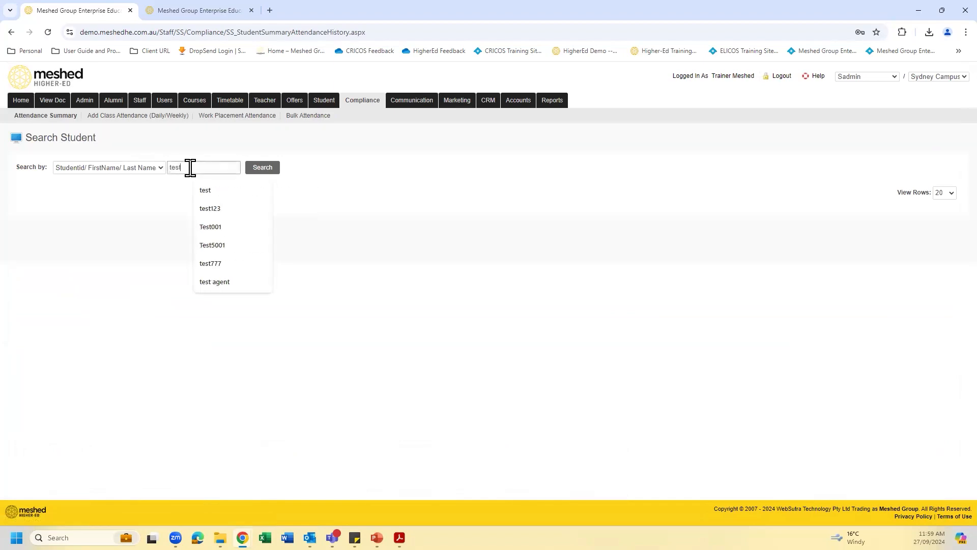
text(123)
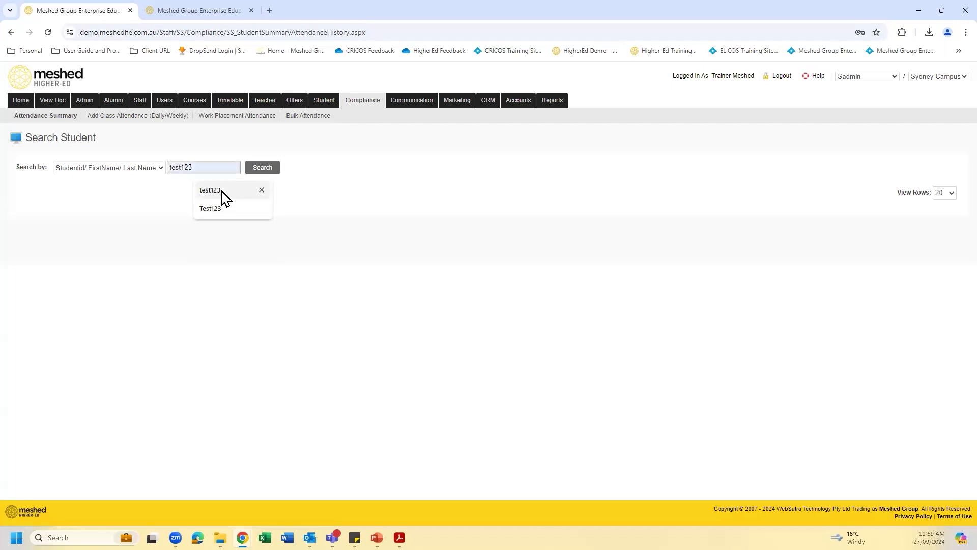
click(222, 191)
click(267, 169)
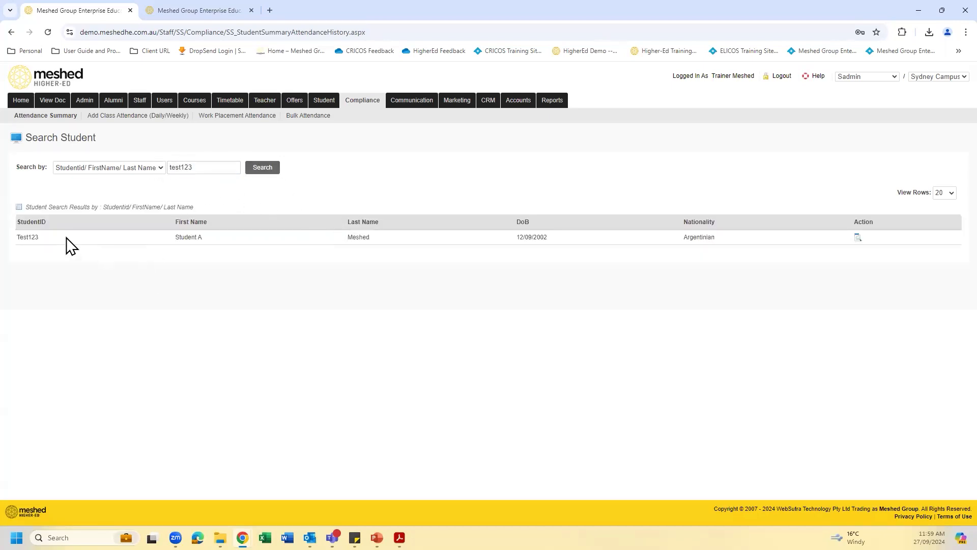
click(858, 237)
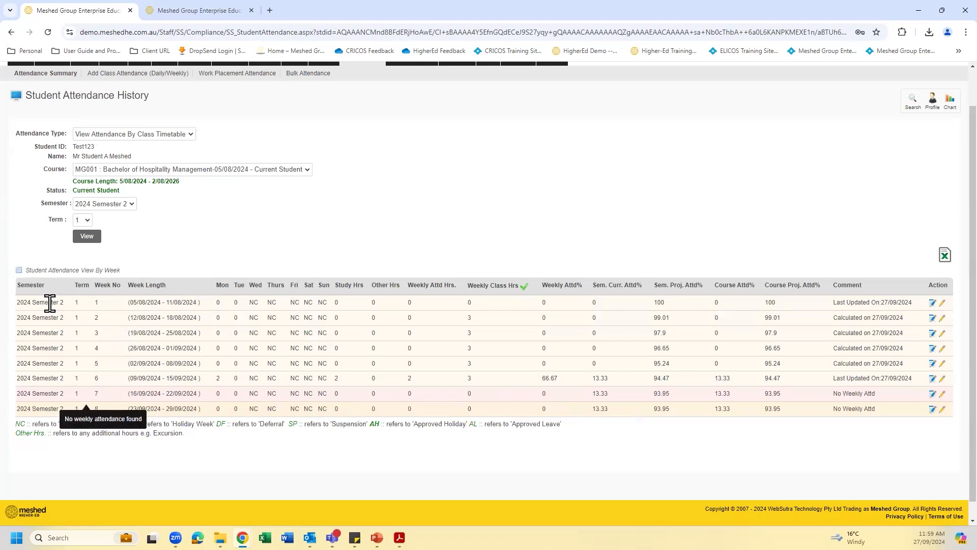
- Open the week 1 attendance record of 2024 Semester 2 for editing and confirm the modification
click(933, 304)
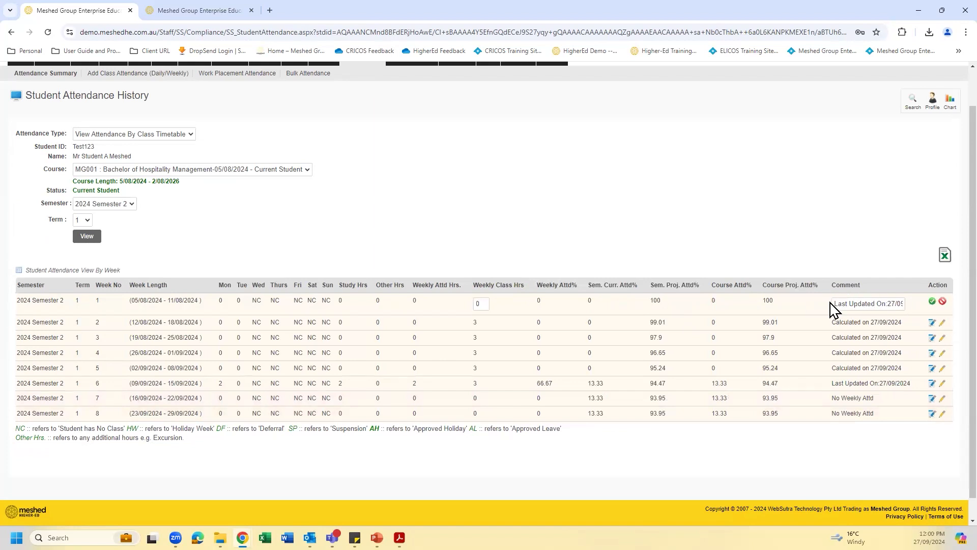
click(932, 301)
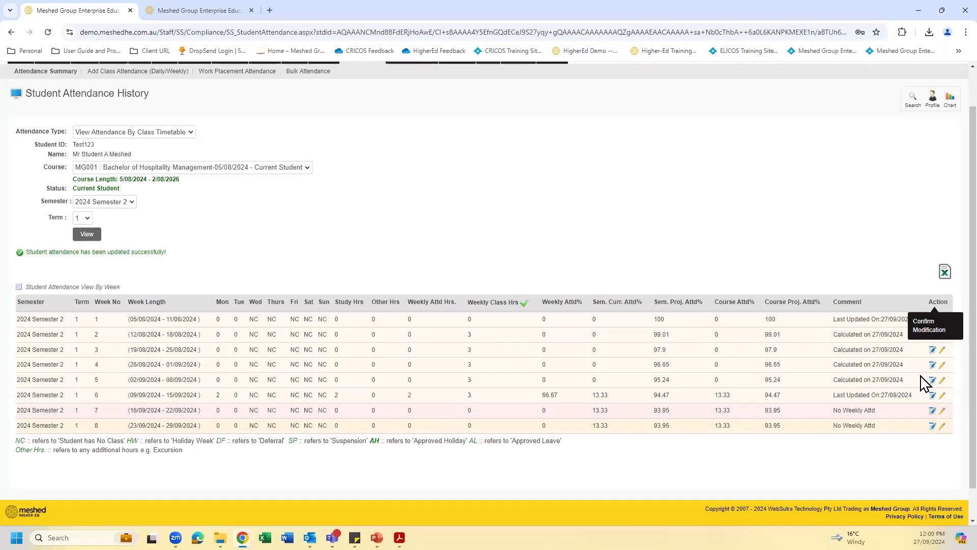
- Add 4 total attendance hours of type Other to week 1 (5/08/2024 - 11/08/2024), and close the Other Hour dialog
scroll(925, 380, down, 1)
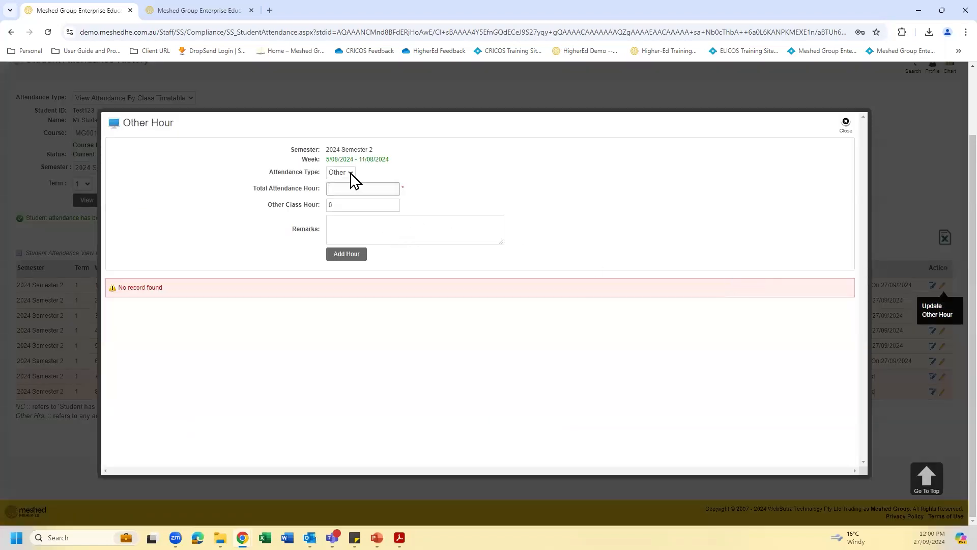
click(351, 173)
click(383, 188)
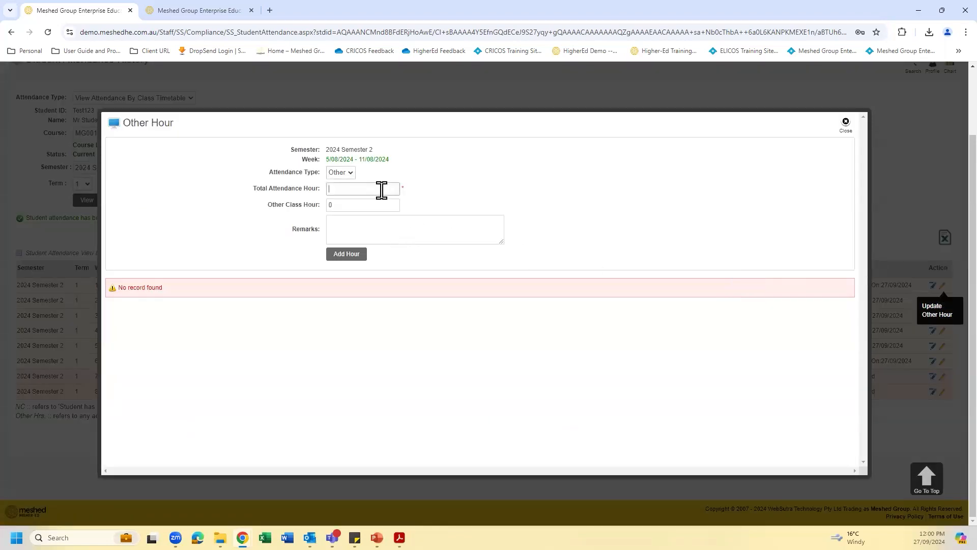
text(4)
click(346, 227)
click(350, 254)
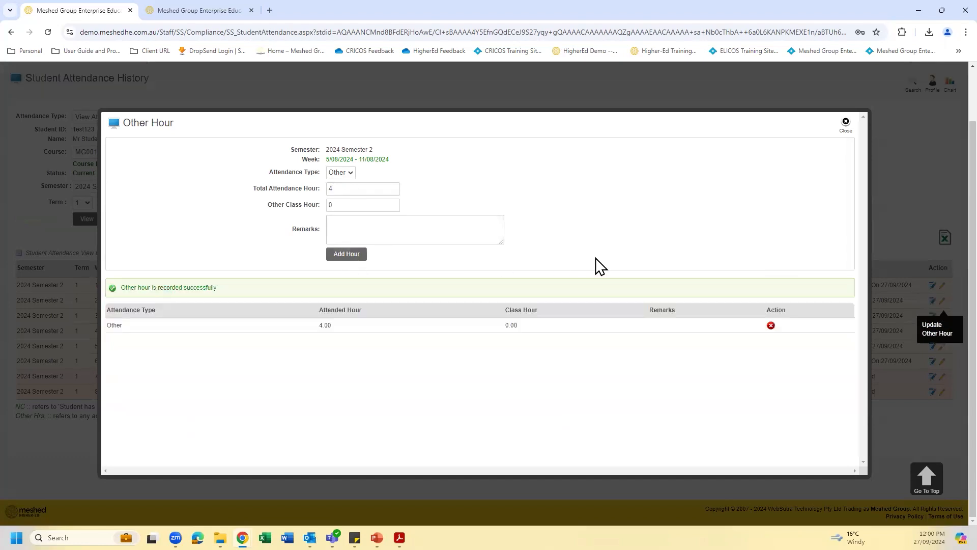
click(844, 123)
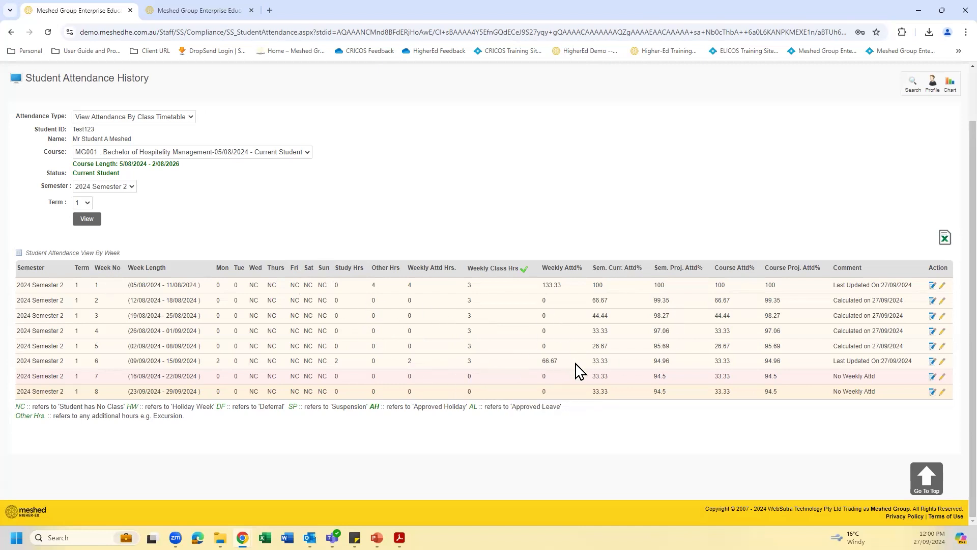
- Revisit the compliance pages for recording daily, bulk and individual student attendance
scroll(542, 182, up, 2)
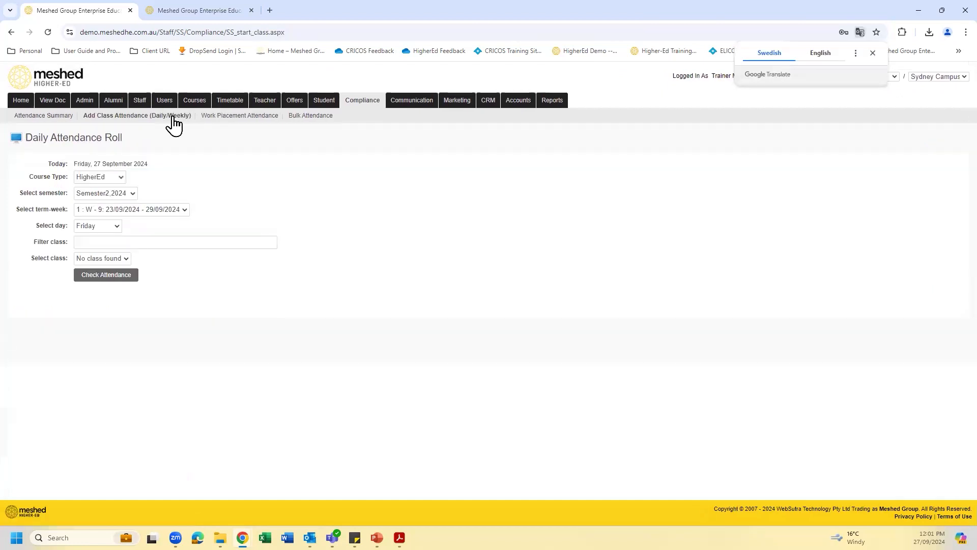
click(316, 116)
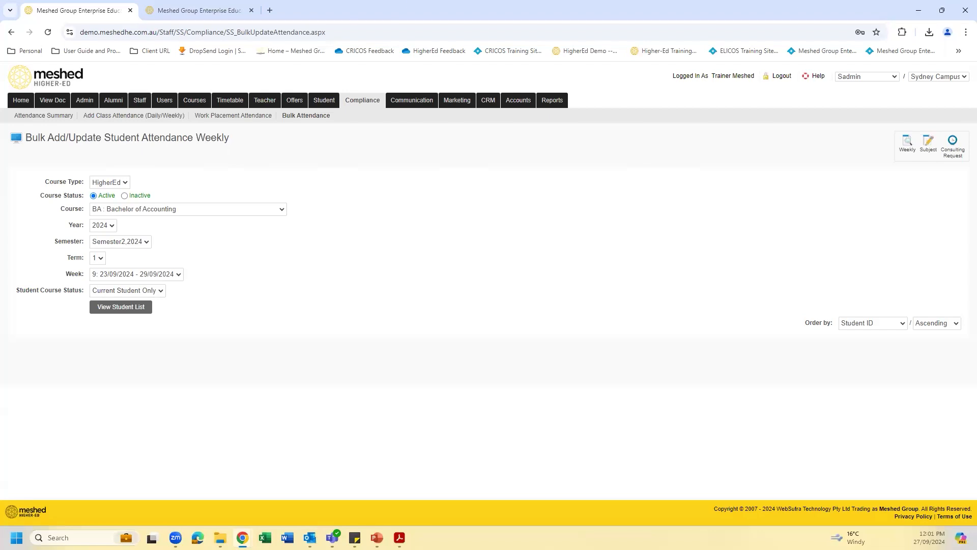
click(45, 117)
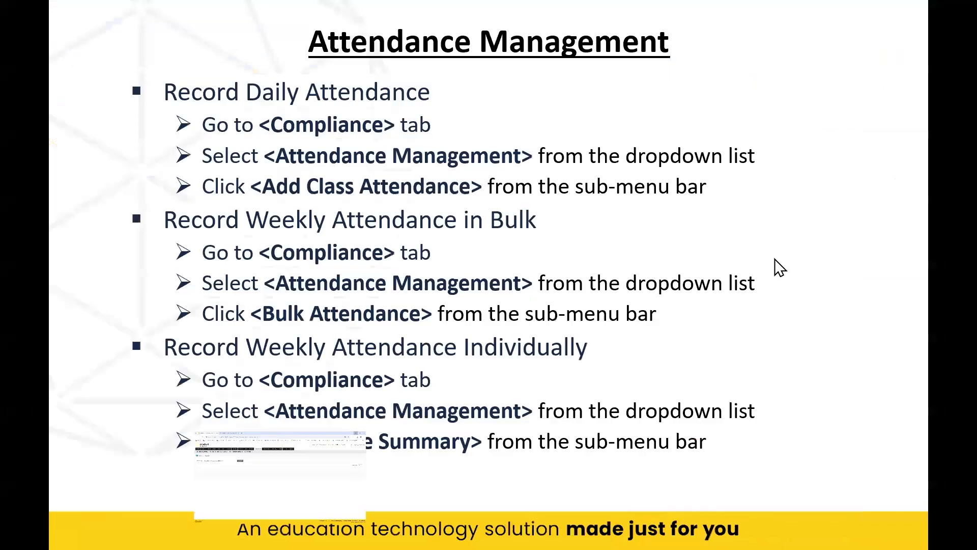
click(592, 457)
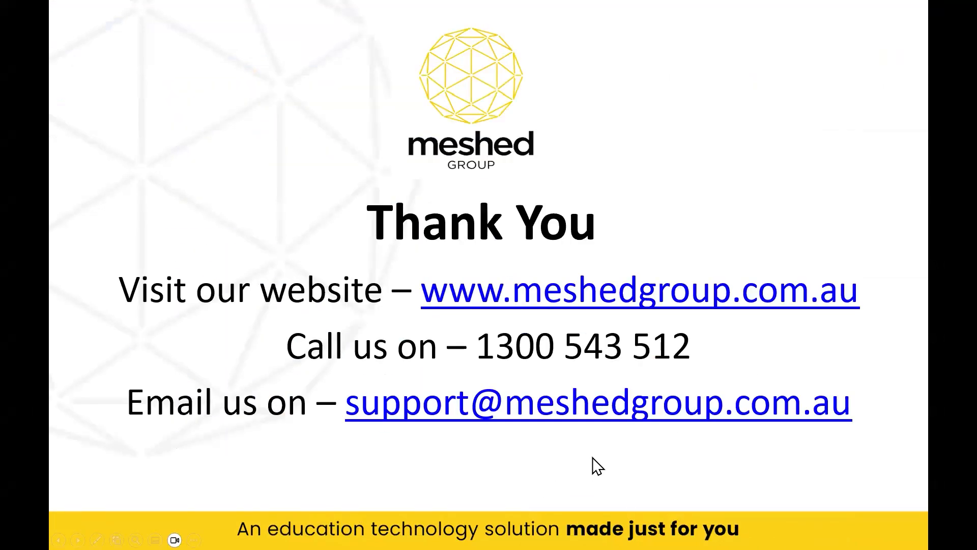